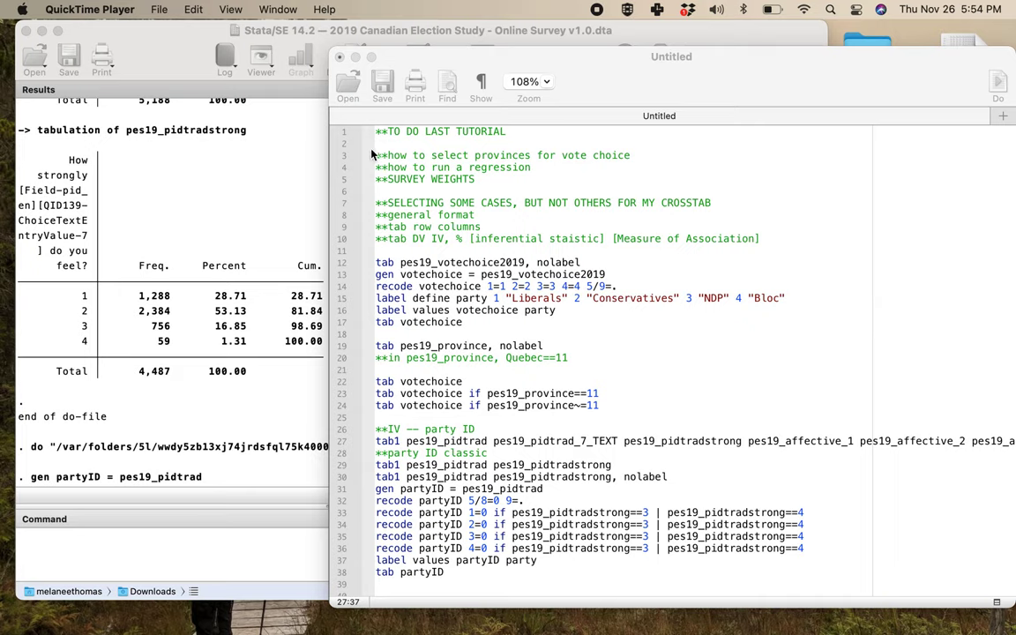
Review the do-file's to-do notes on provinces vote choice, regression and survey weights.
left_click(627, 155)
left_click(645, 153)
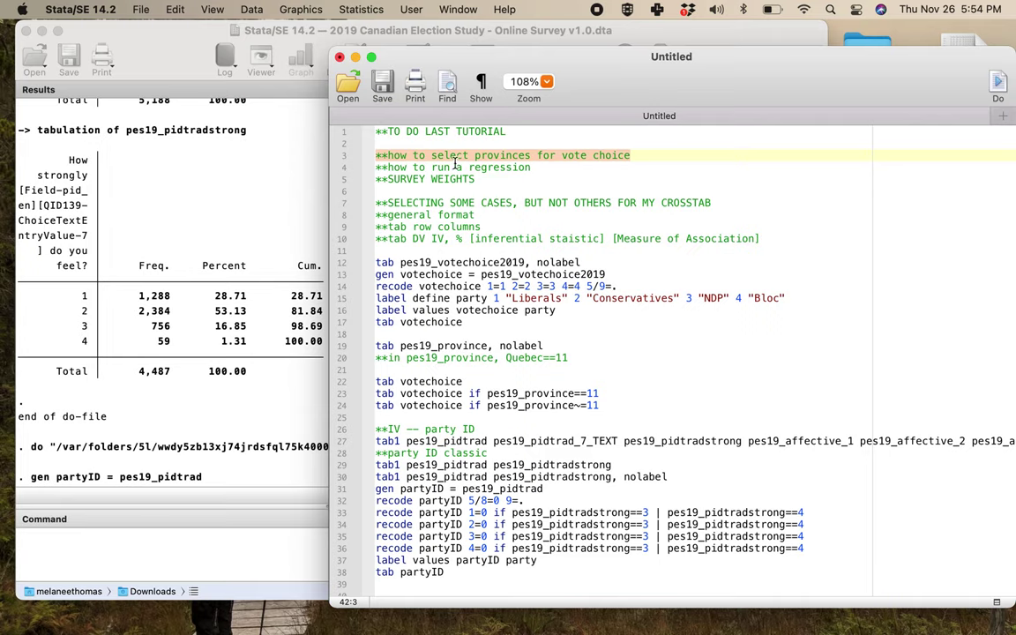
left_click(564, 167)
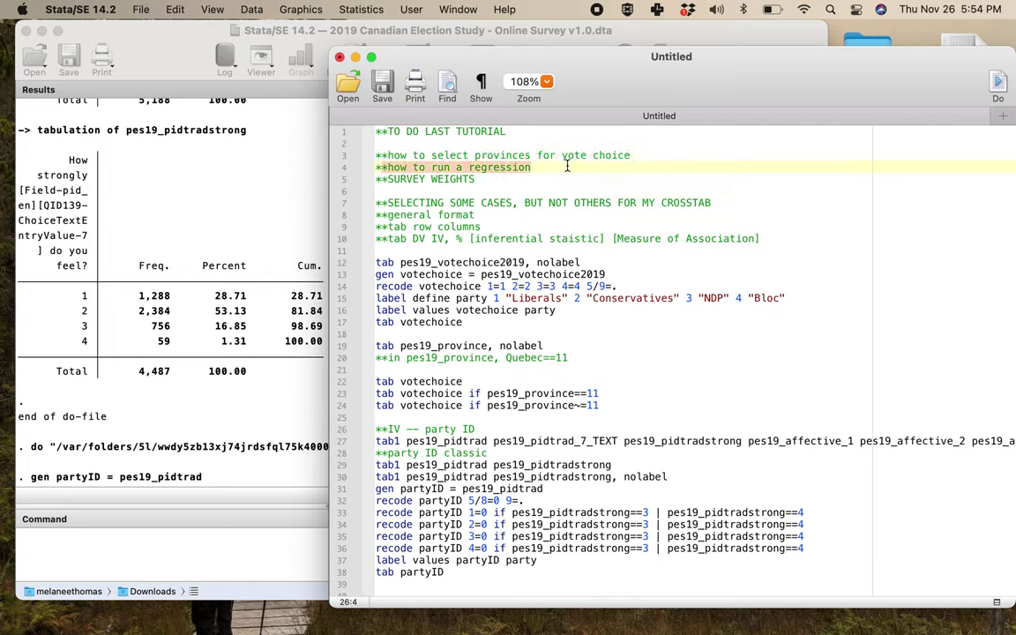
left_click_drag(491, 179, 364, 181)
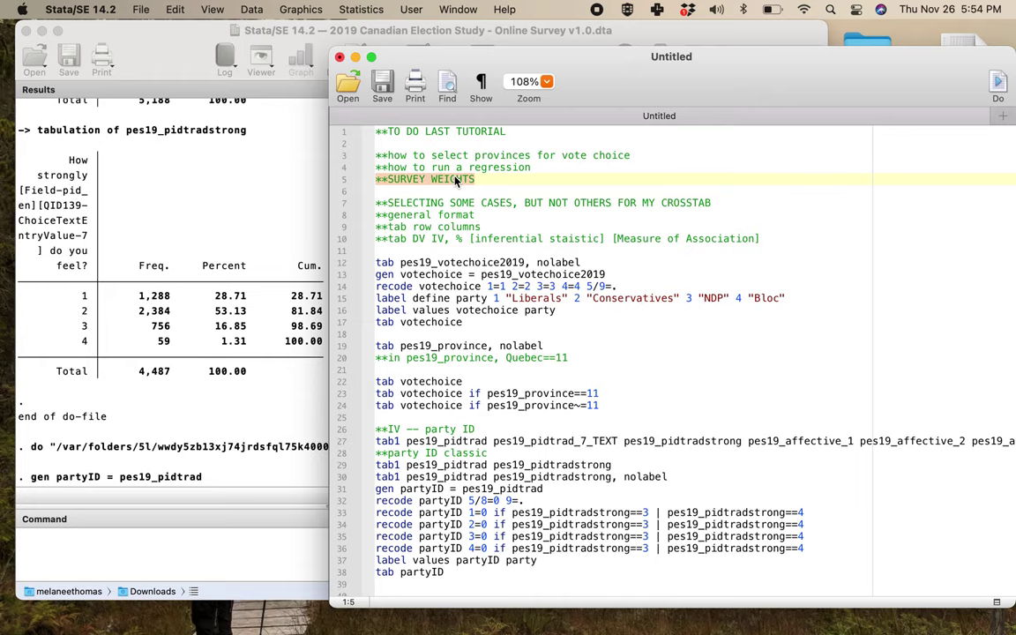
scroll(450, 180, "right", 2)
scroll(467, 190, "left", 2)
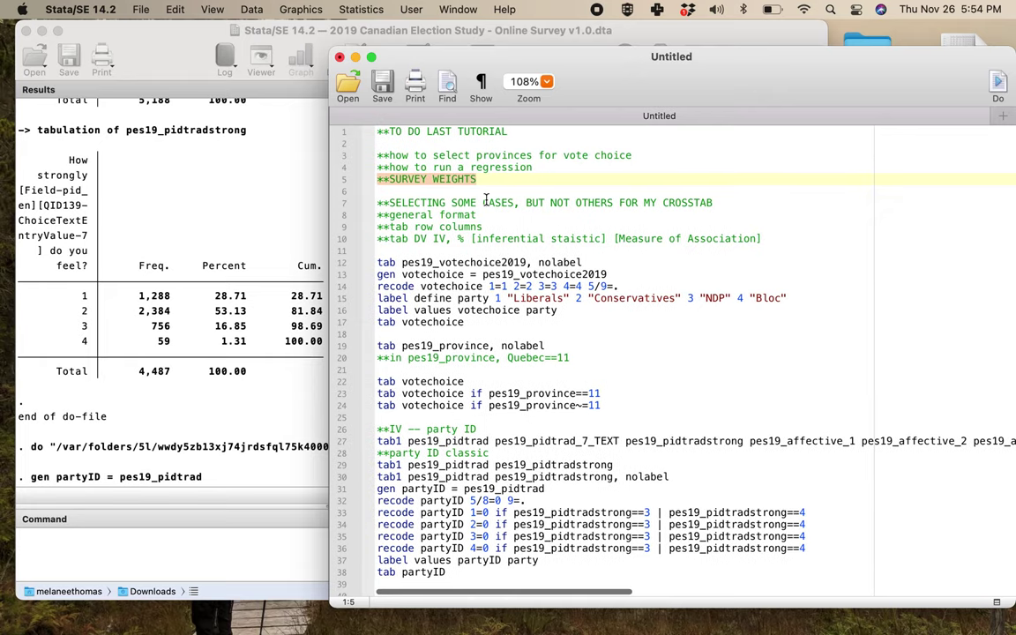
Look over the SELECTING SOME CASES section and its general crosstab format comment.
left_click(370, 207)
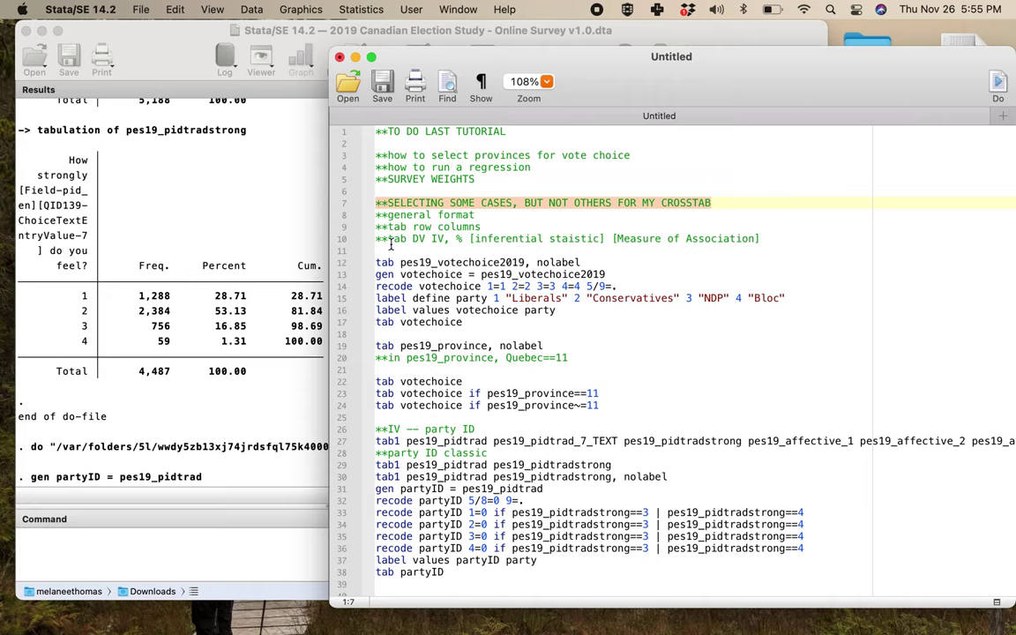
left_click_drag(377, 238, 761, 238)
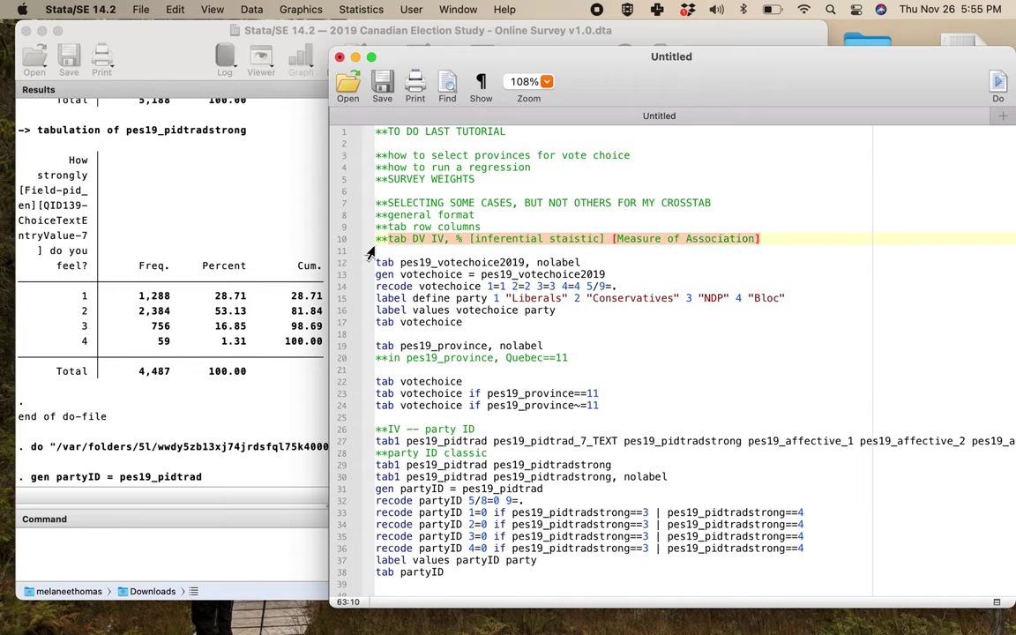
left_click(776, 238)
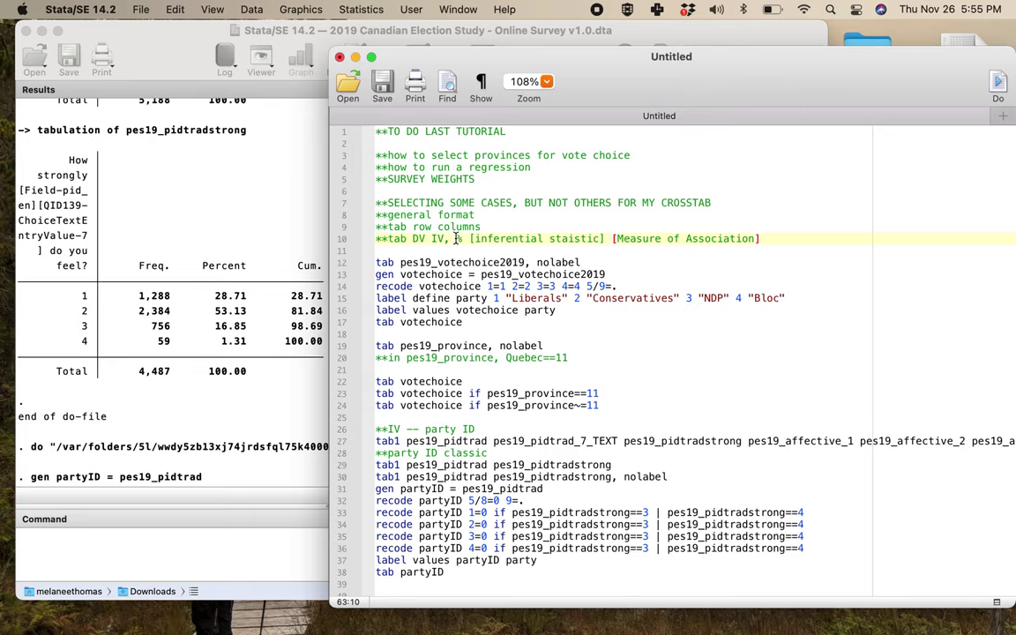
left_click_drag(456, 238, 774, 240)
Add the comment '**tab DV IV if PROVINCE==24, col chi V' below the format comment.
left_click(775, 240)
key("Return")
type("**tab ")
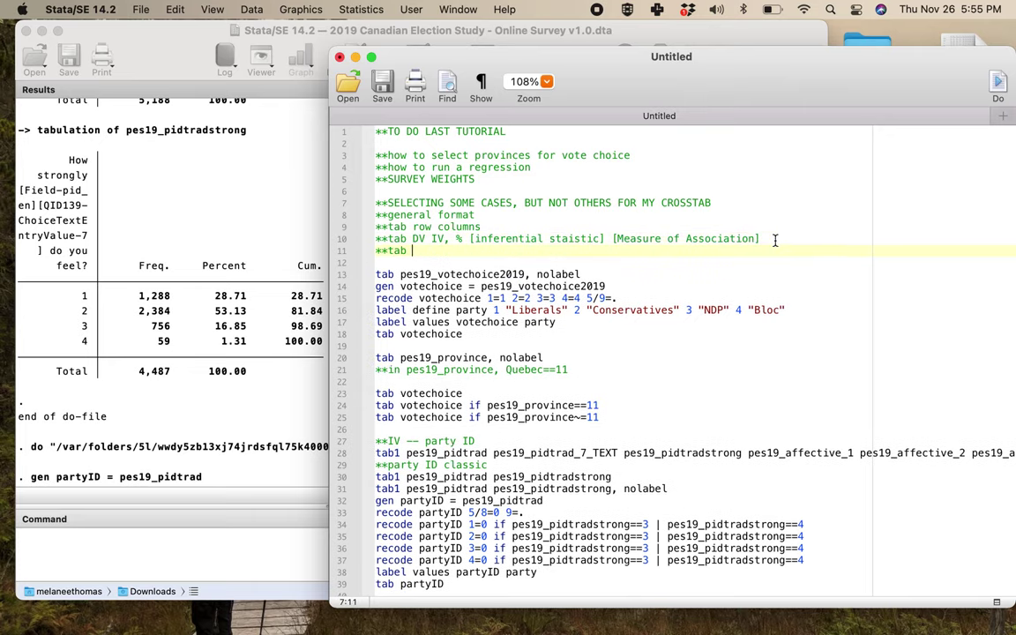
type("DV IV if PROVINCE")
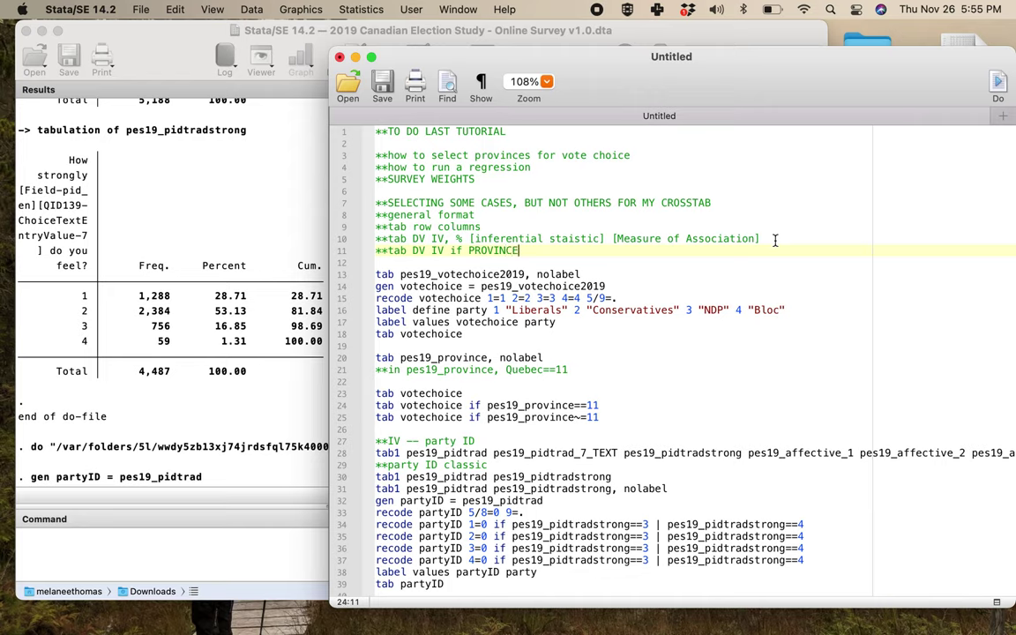
type("==24, col chi V")
Add a second template comment for PROVINCE~=24 with the col chi V options.
key("Return")
type("**")
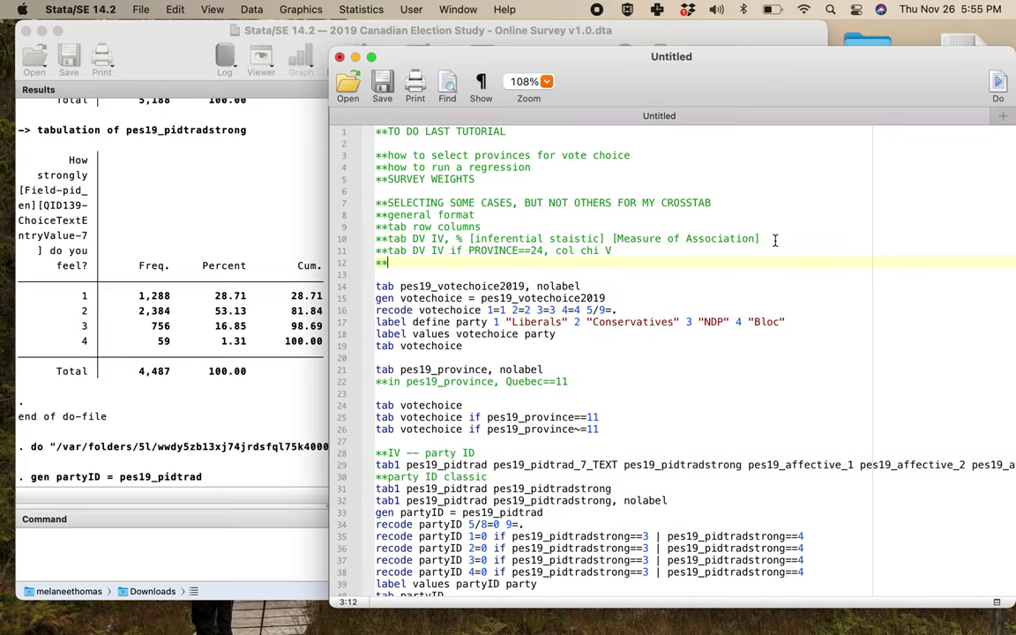
type("tab DV IV if PROVINC")
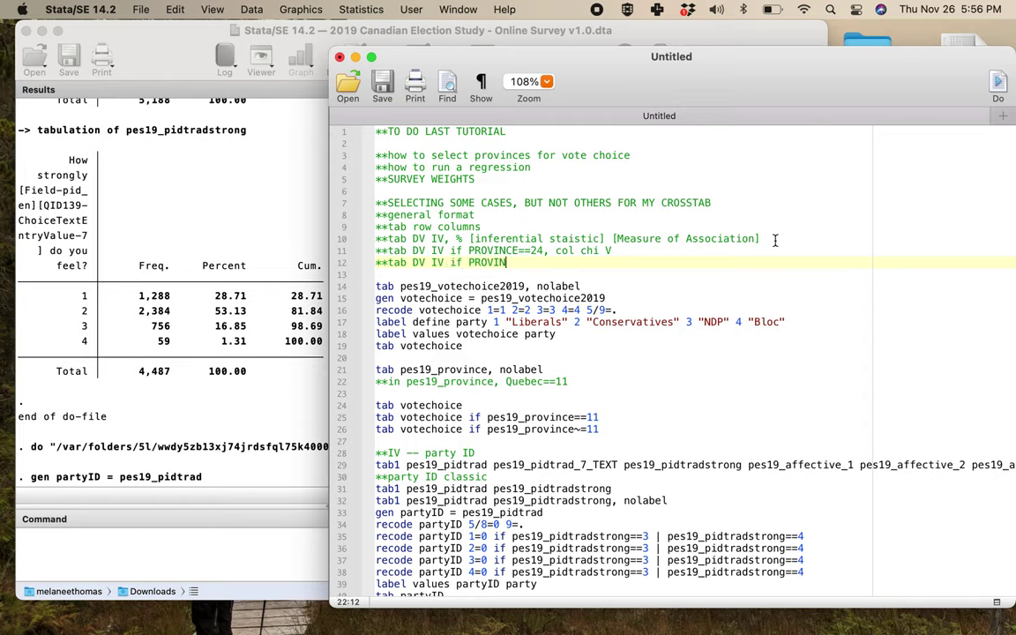
key("BackSpace")
key("BackSpace")
key("BackSpace")
type("in")
key("BackSpace")
key("BackSpace")
type("INCE ~")
key("BackSpace")
key("BackSpace")
type("~=24, col chiV")
left_click_drag(609, 262, 353, 251)
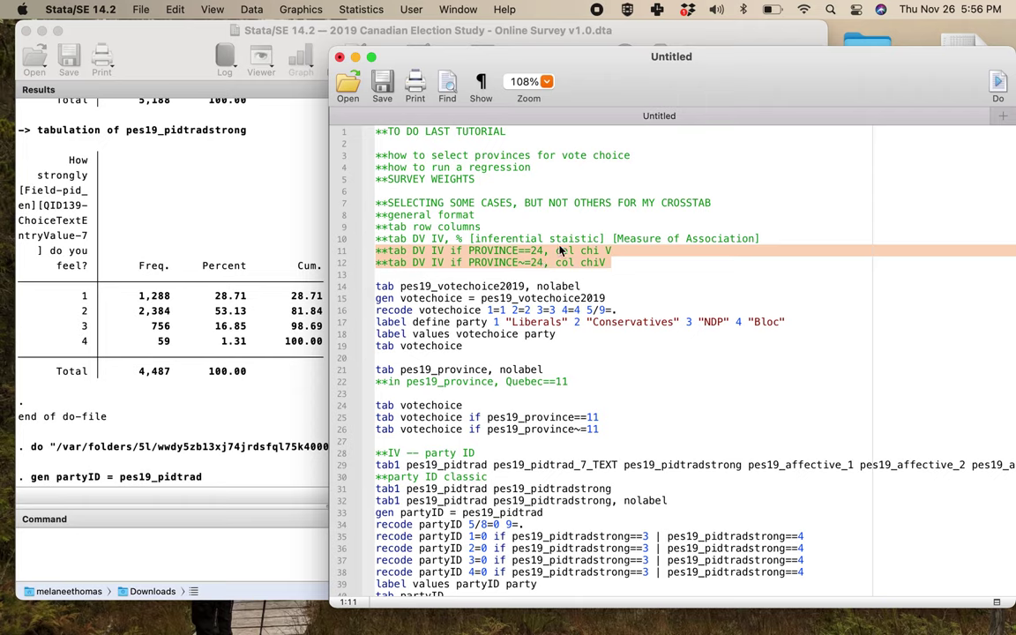
Add line 13: '** tab DV IV if province~=24 & controlvariable==1, col chi V'.
left_click(619, 262)
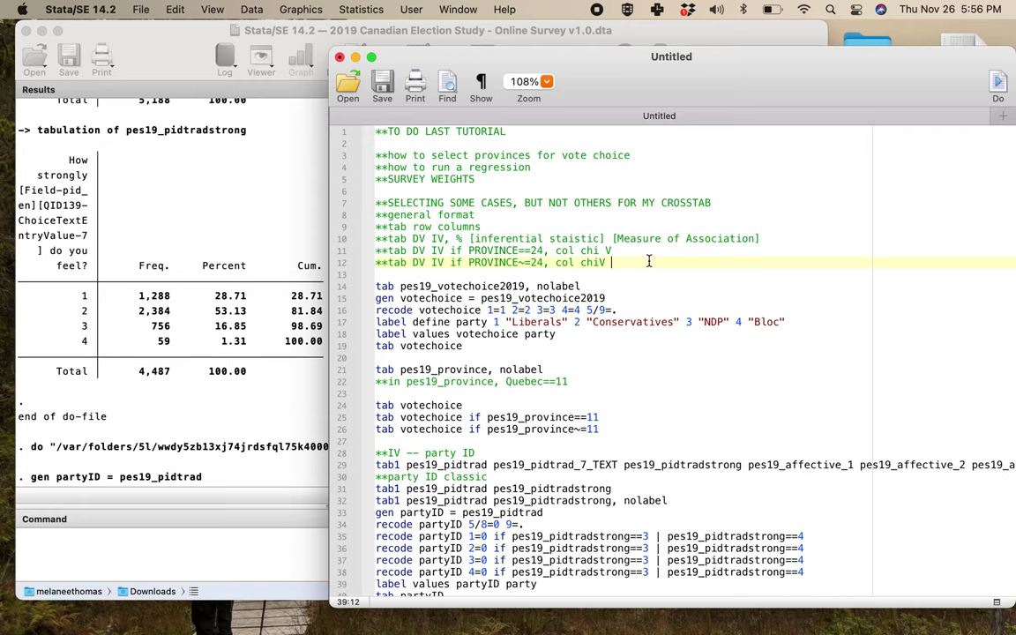
key("Return")
type("** tabD")
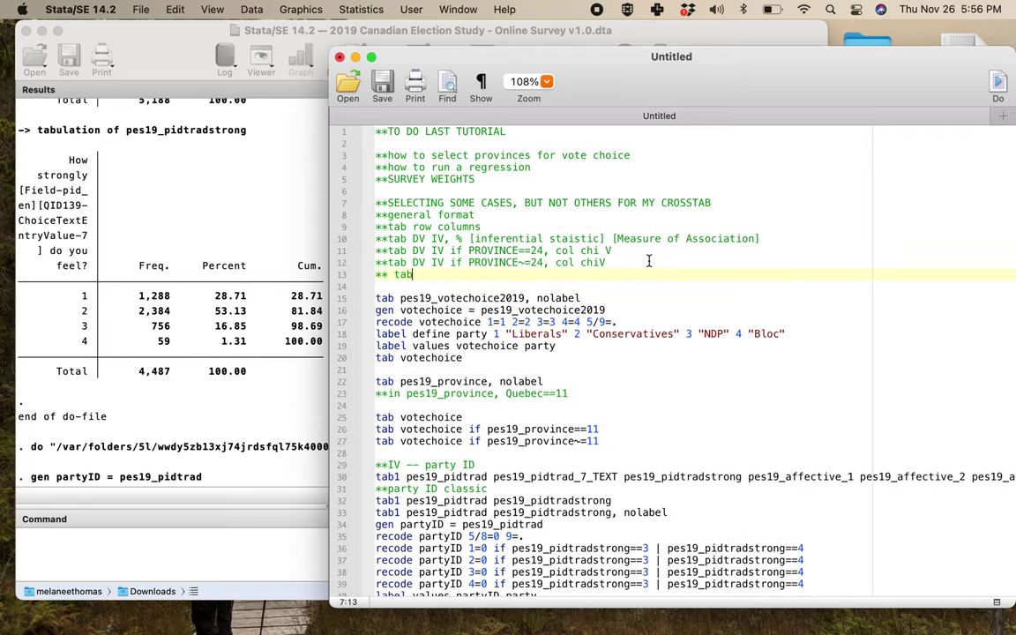
key("BackSpace")
key("BackSpace")
type("DV IV if province")
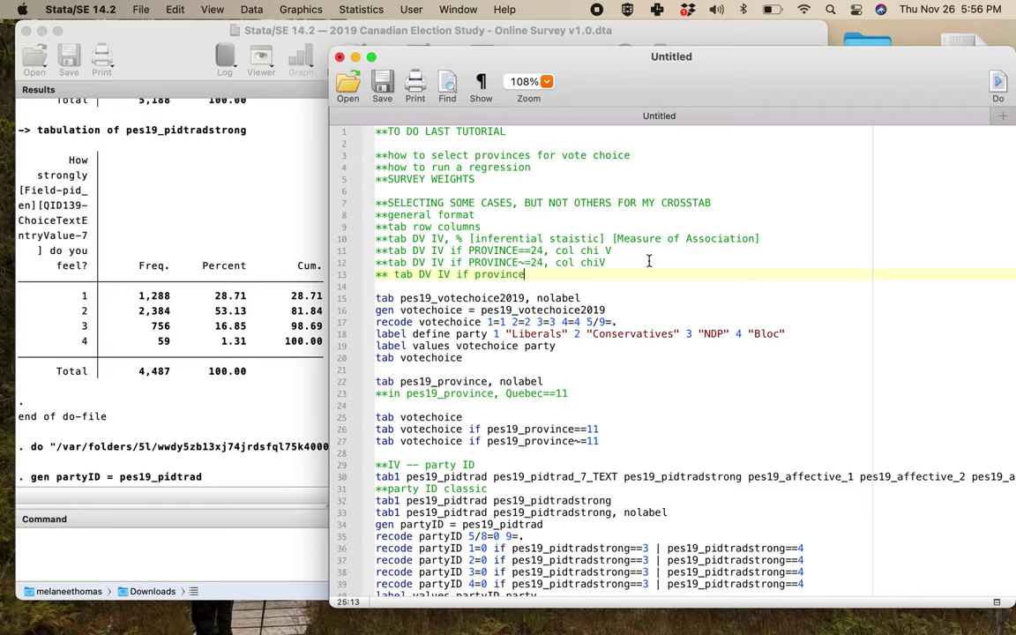
type("~=24 & controlvariable")
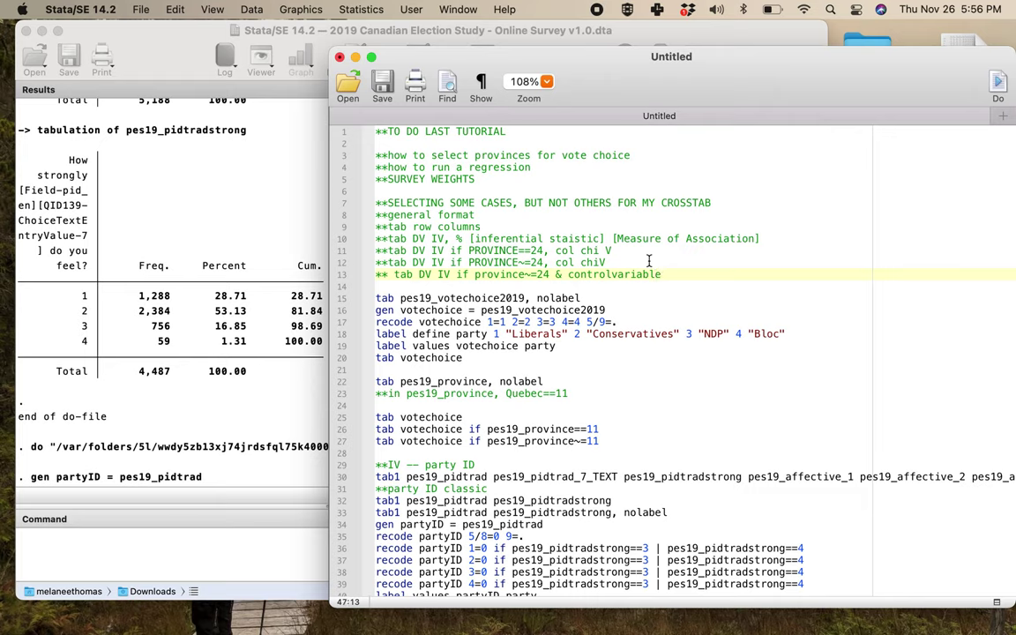
type("==1, col chi V")
Fix line 12 to read 'col chi V' and review both province templates.
left_click(684, 274)
key("Down")
key("Down")
key("Down")
left_click_drag(394, 274, 766, 274)
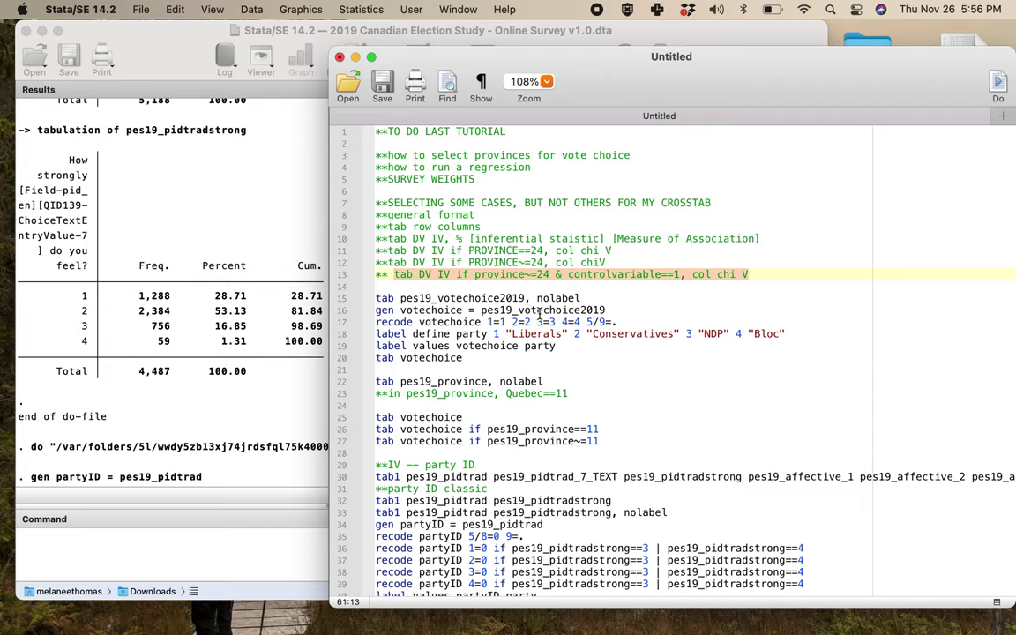
left_click(596, 262)
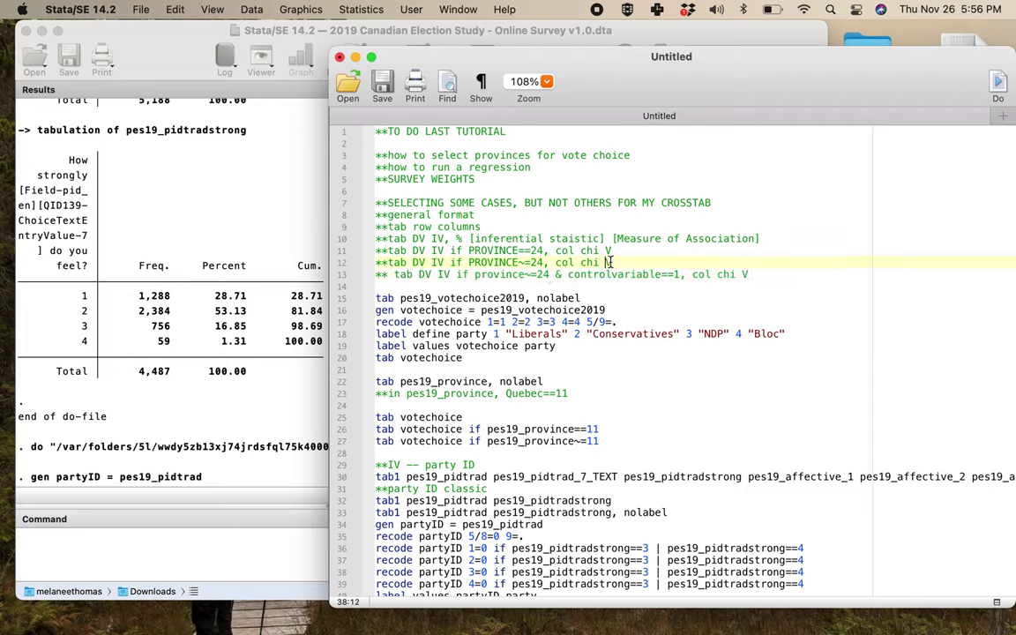
left_click_drag(615, 262, 314, 264)
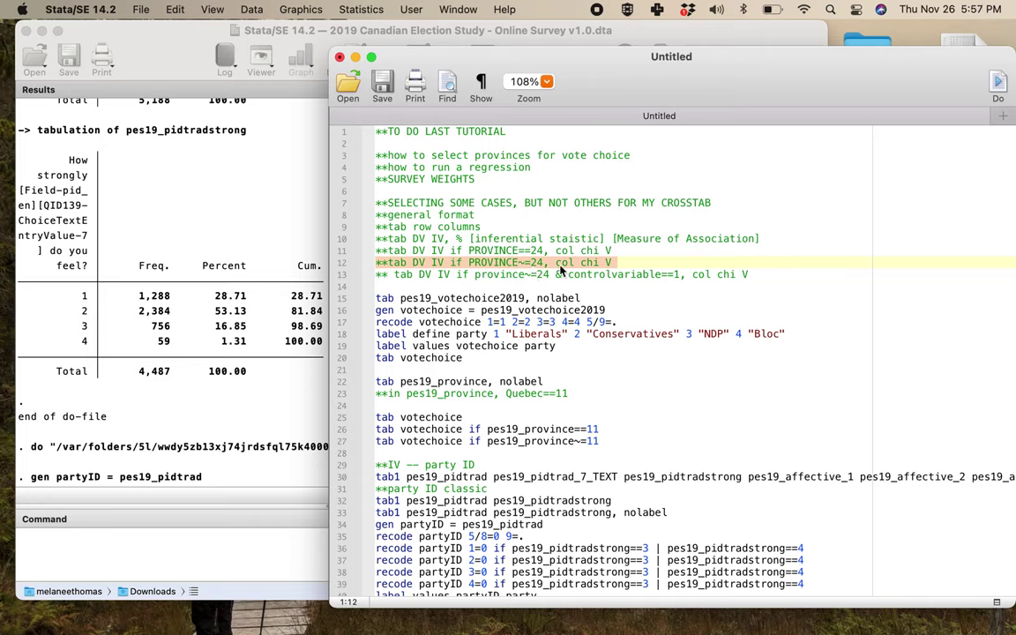
left_click_drag(395, 275, 773, 274)
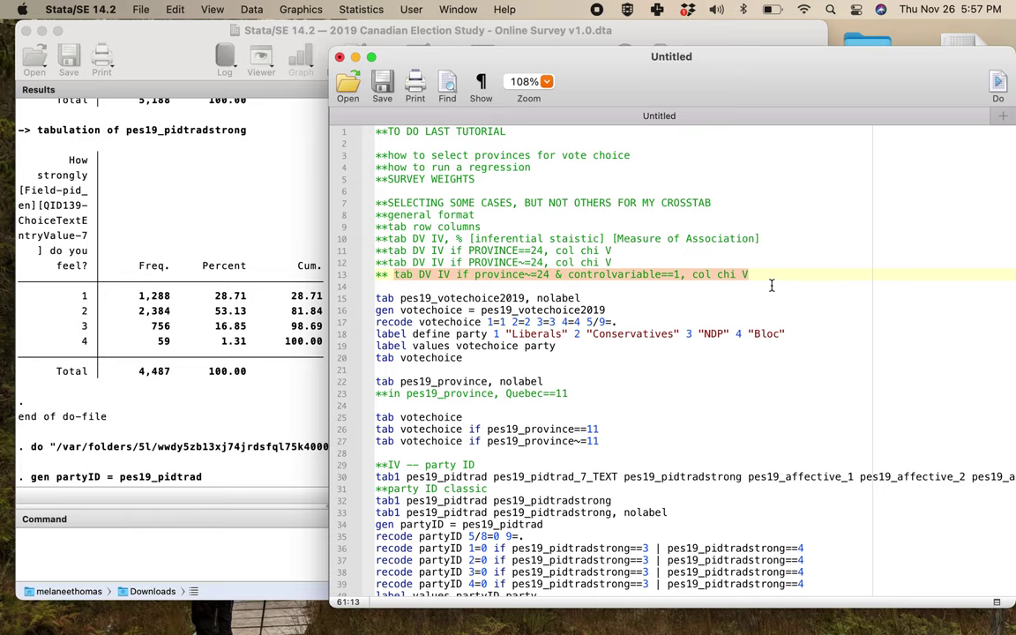
left_click(672, 379)
Run the tab votechoice line from the do-file and view its output.
scroll(672, 382, "down", 3)
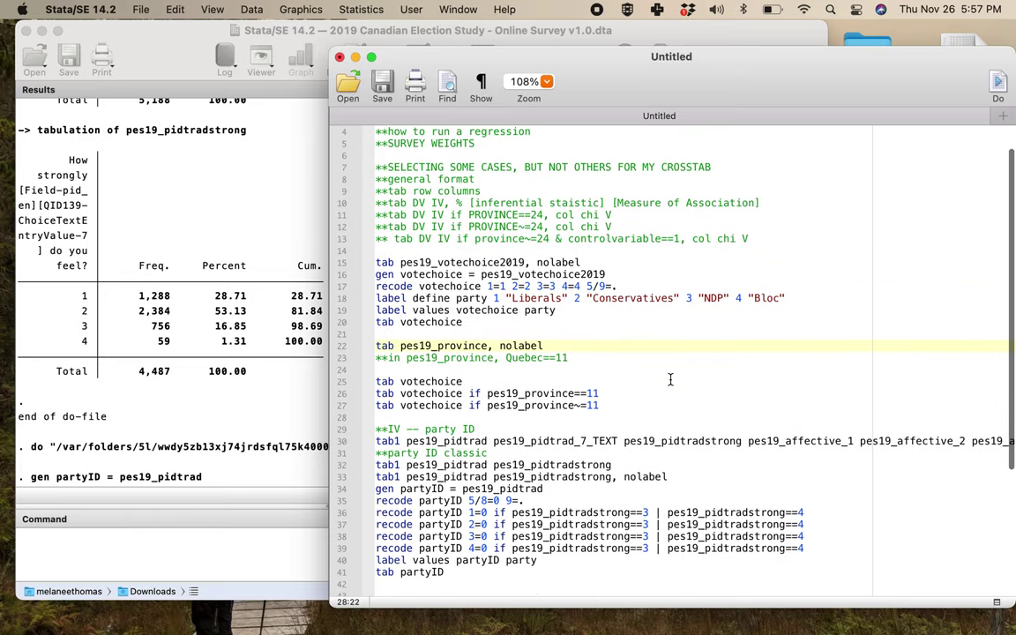
left_click_drag(463, 322, 377, 329)
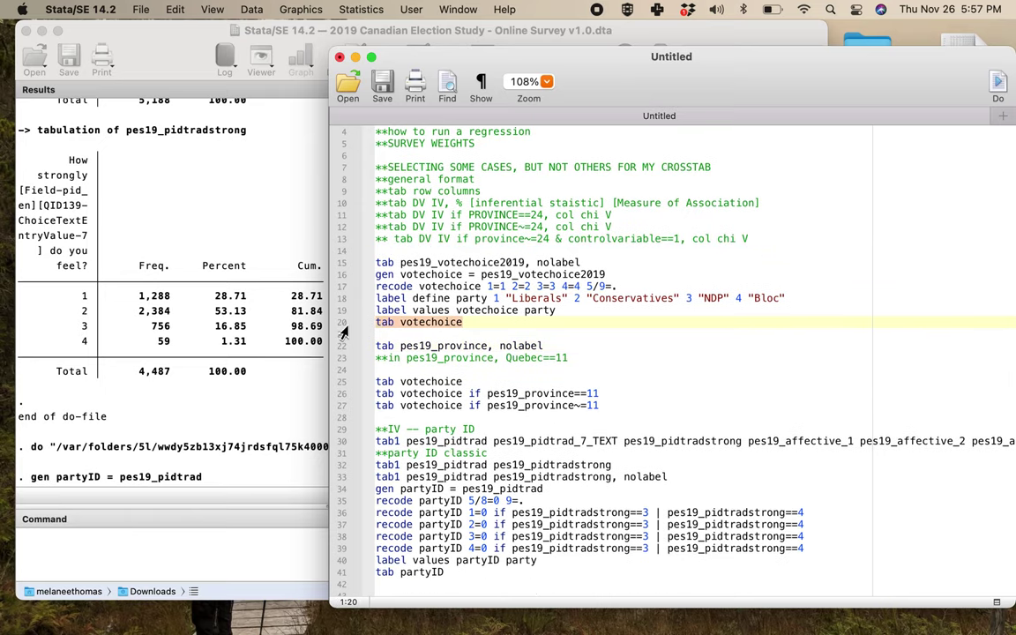
key("super+shift+d")
left_click(198, 339)
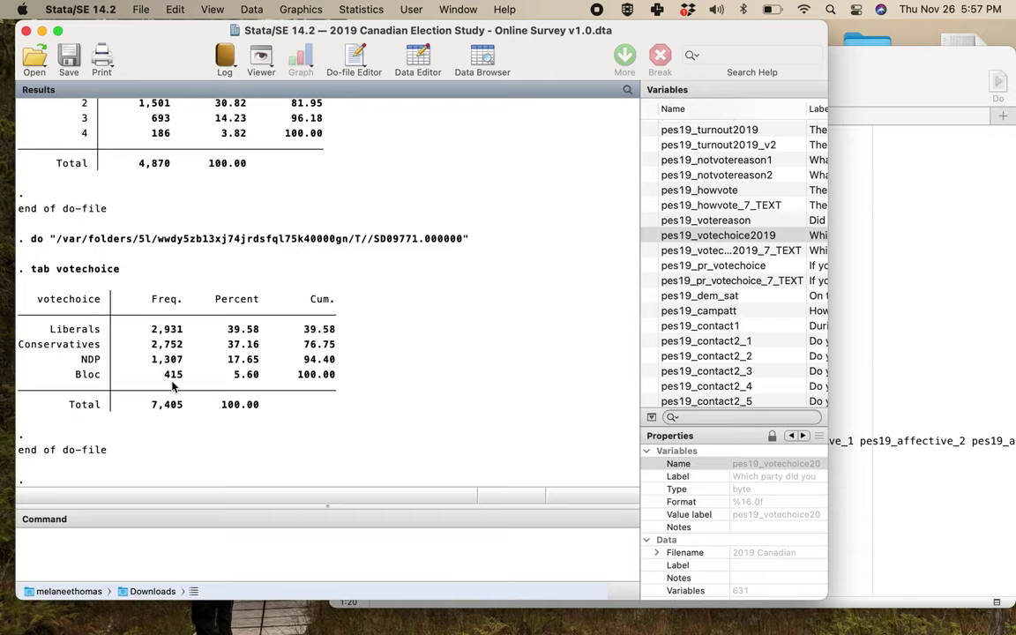
left_click(895, 296)
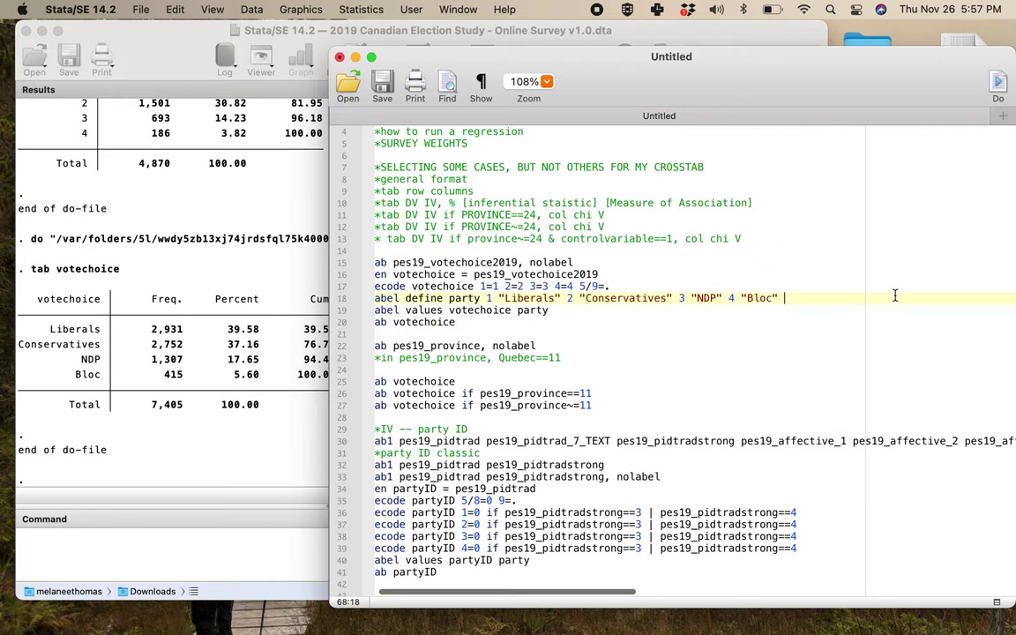
Select the pes19_province variable on line 22 and run the province tabulation line.
scroll(497, 342, "down", 2)
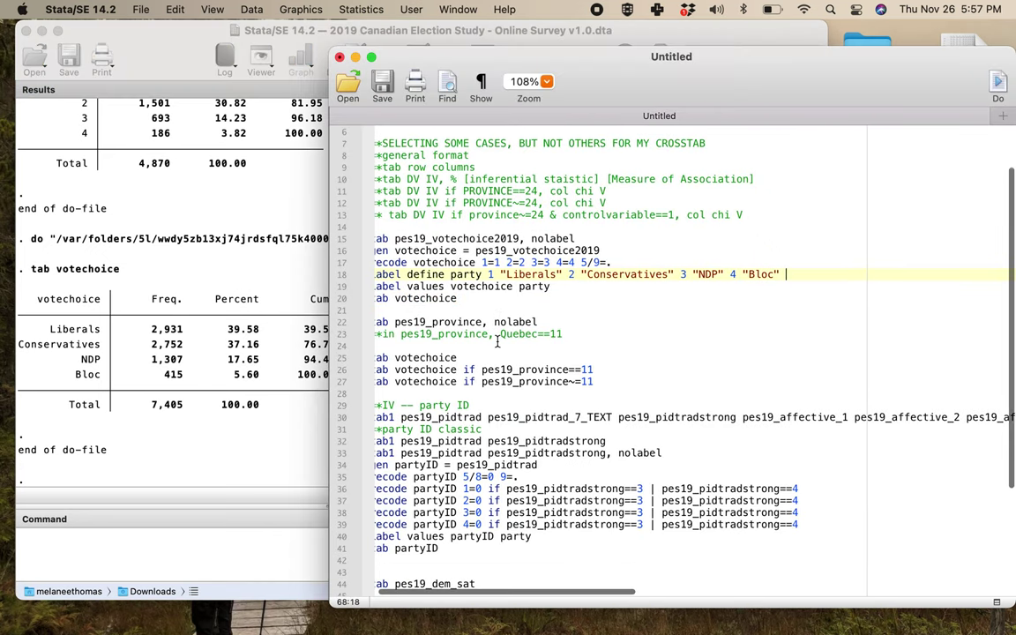
left_click_drag(394, 322, 457, 323)
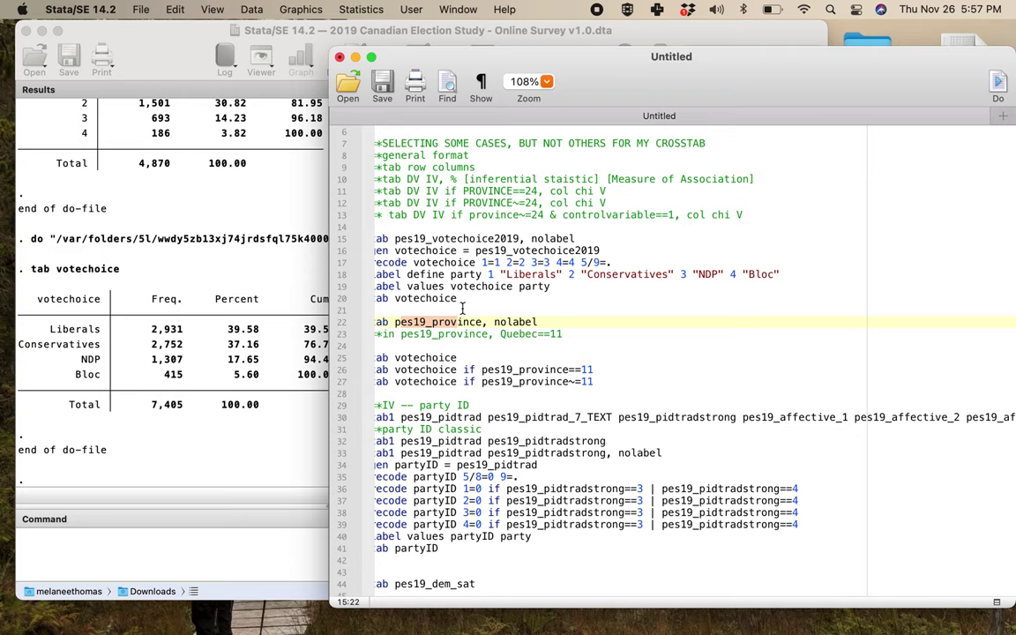
scroll(462, 309, "left", 1)
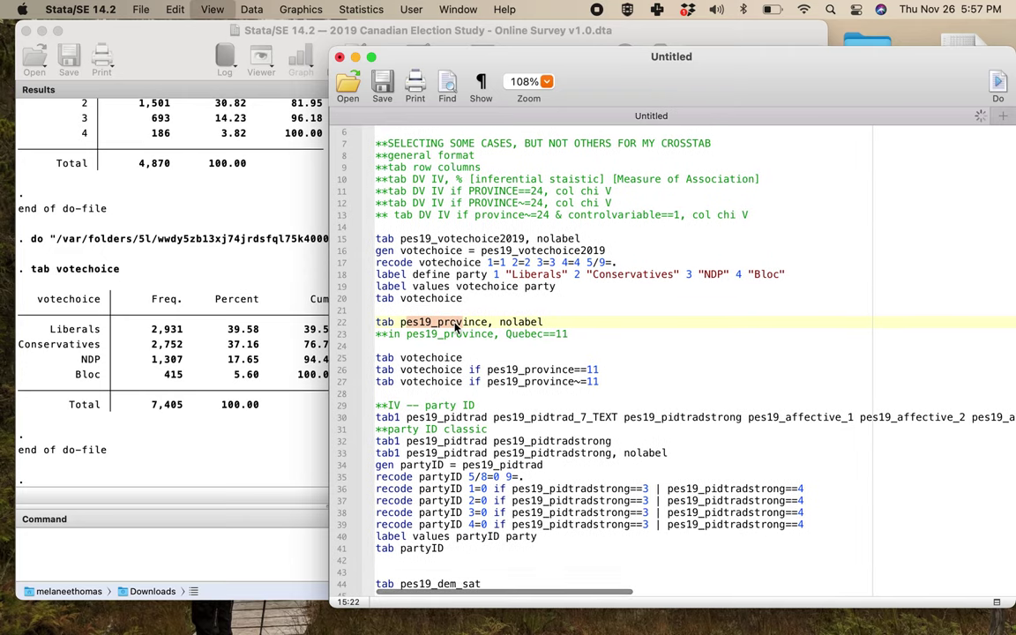
key("super+shift+d")
left_click_drag(487, 322, 436, 322)
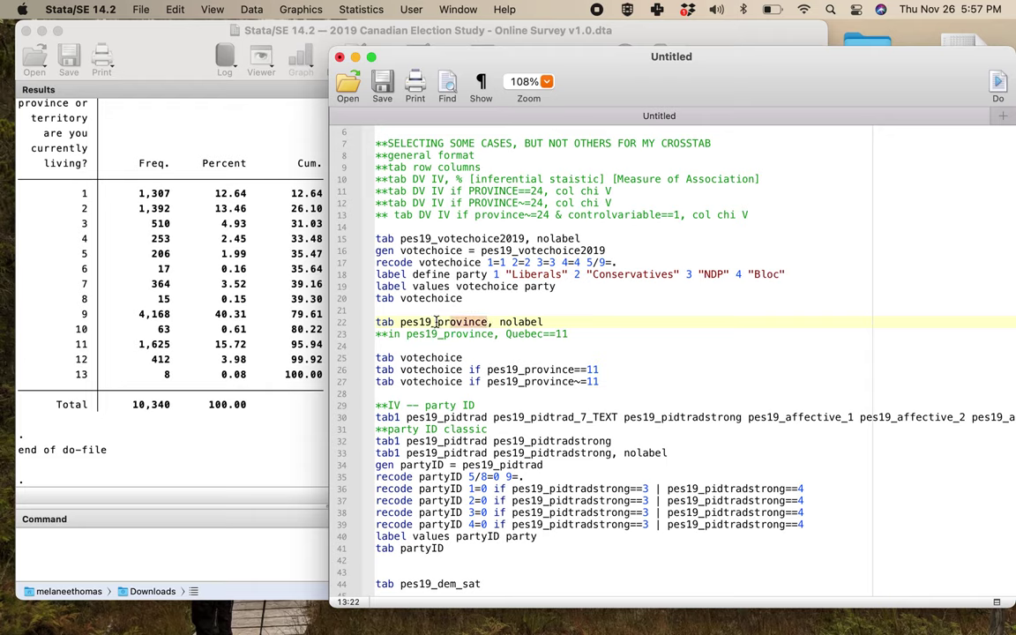
left_click(436, 322)
Run tab pes19_province in the Command window and confirm Quebec is code 11 (1,625 respondents).
left_click(281, 544)
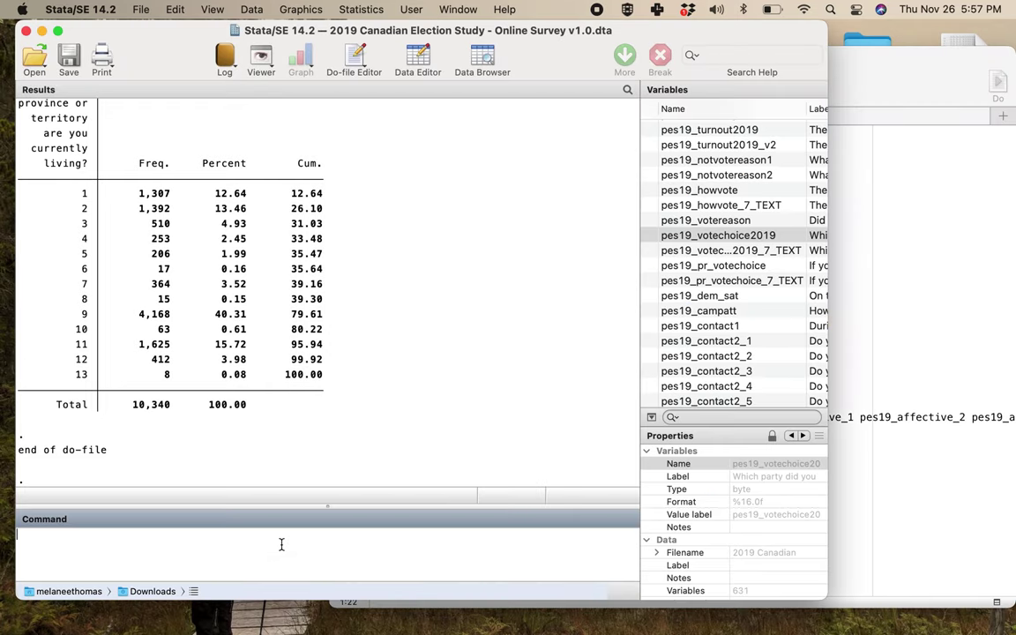
type("tab pes19_province")
key("Return")
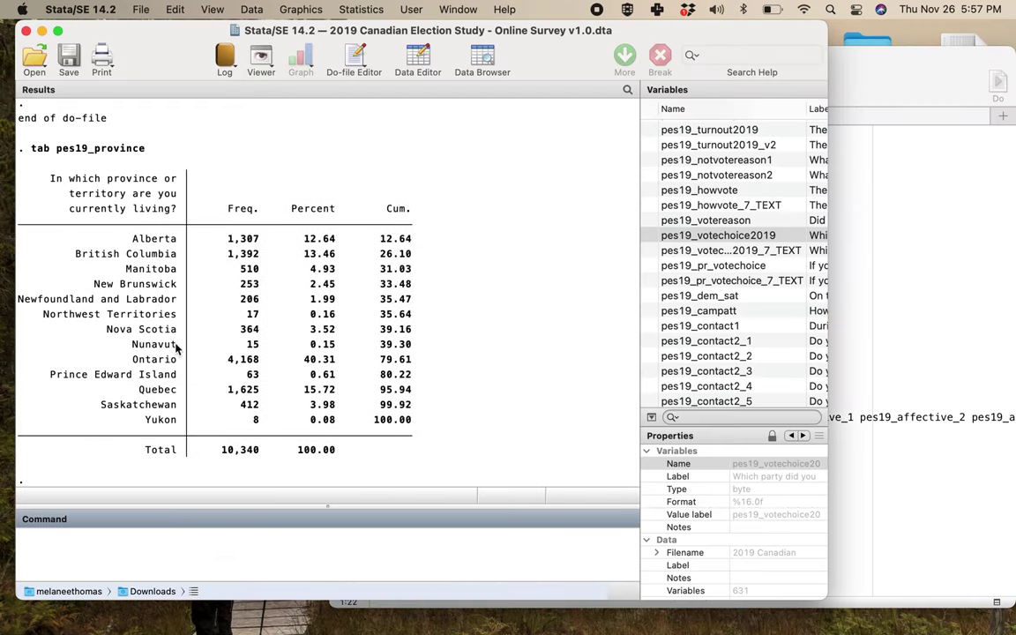
left_click_drag(128, 390, 411, 390)
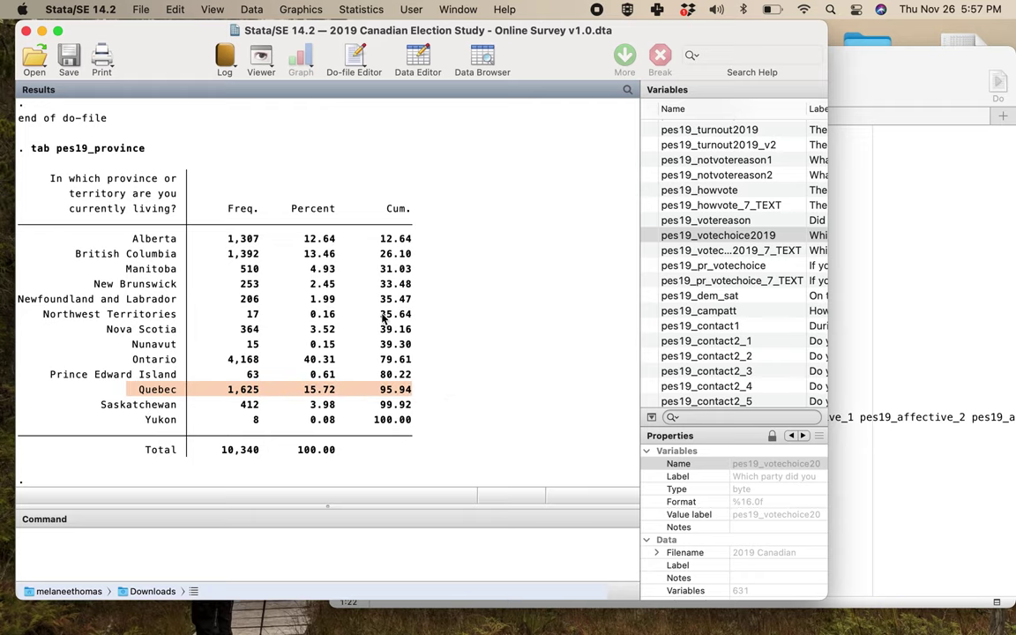
scroll(362, 310, "up", 5)
left_click_drag(41, 252, 336, 252)
left_click(930, 258)
Run 'tab votechoice' and 'tab votechoice if pes19_province==11' from the do-file.
scroll(710, 275, "down", 3)
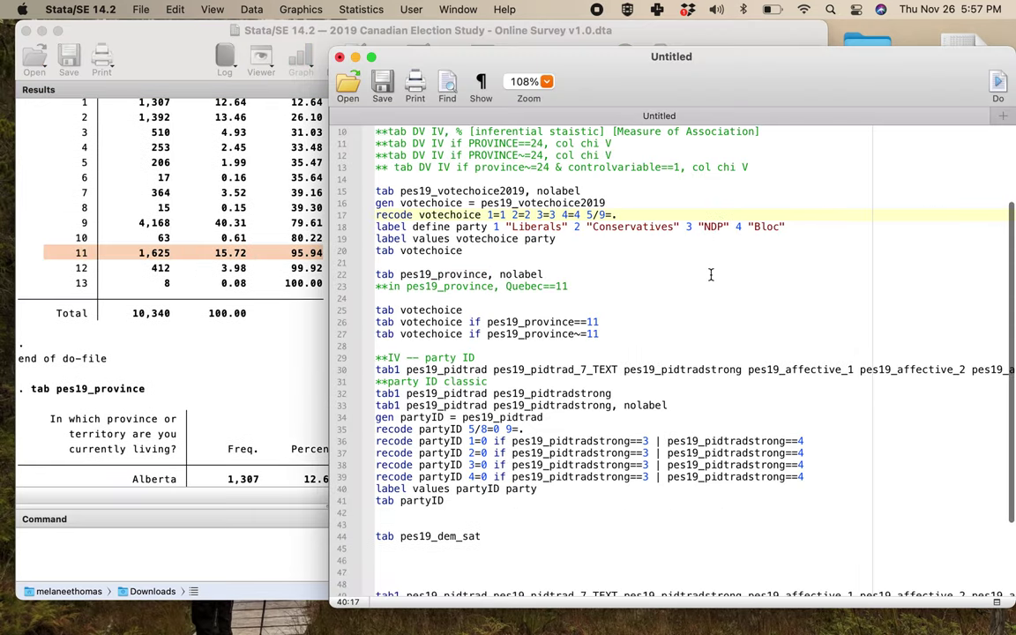
left_click(433, 298)
key("super+shift+d")
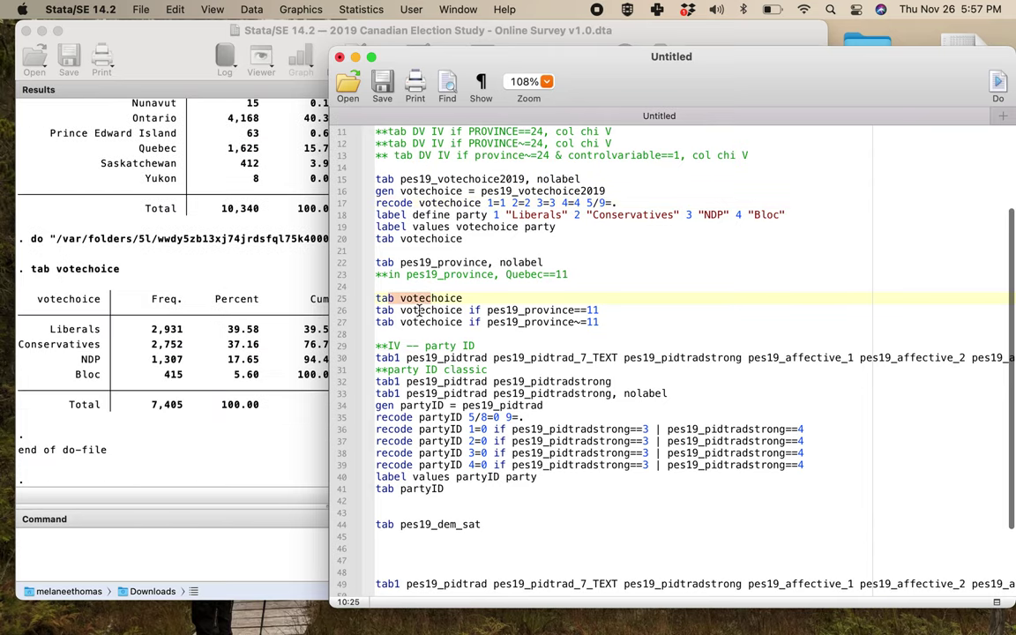
left_click_drag(401, 310, 598, 311)
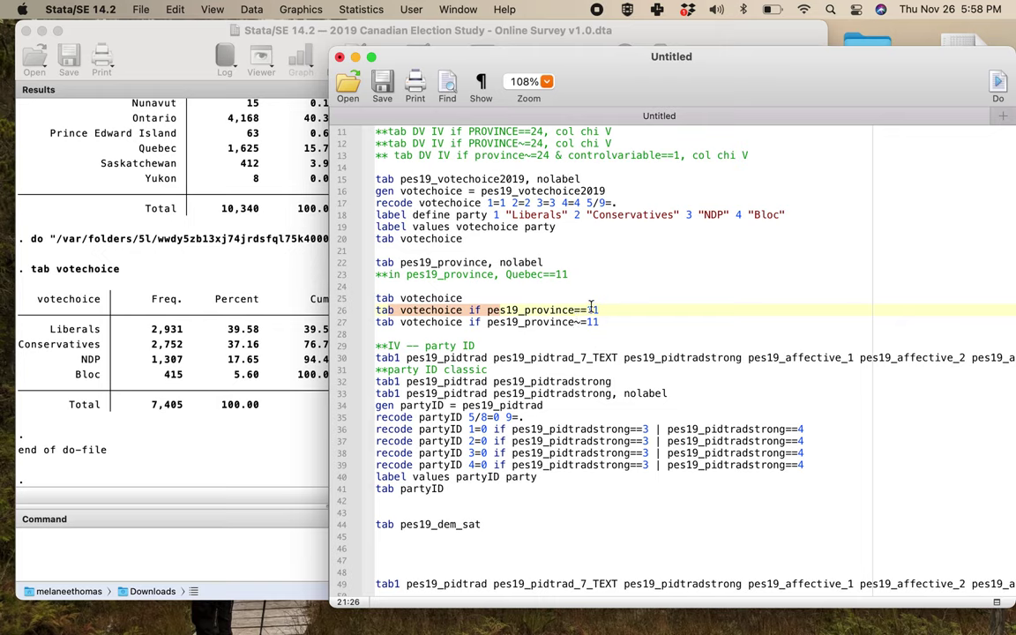
key("super+shift+d")
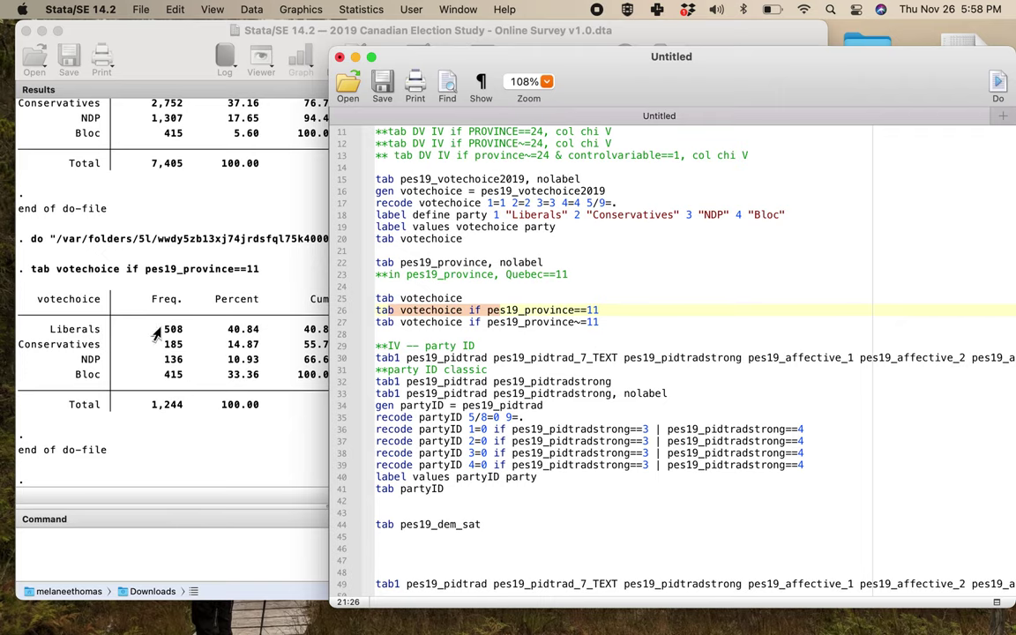
Note Quebec's shares: Liberals 40.84%, Bloc 33.36%, Conservatives 14.87%, NDP 10.93%.
left_click_drag(220, 334, 271, 330)
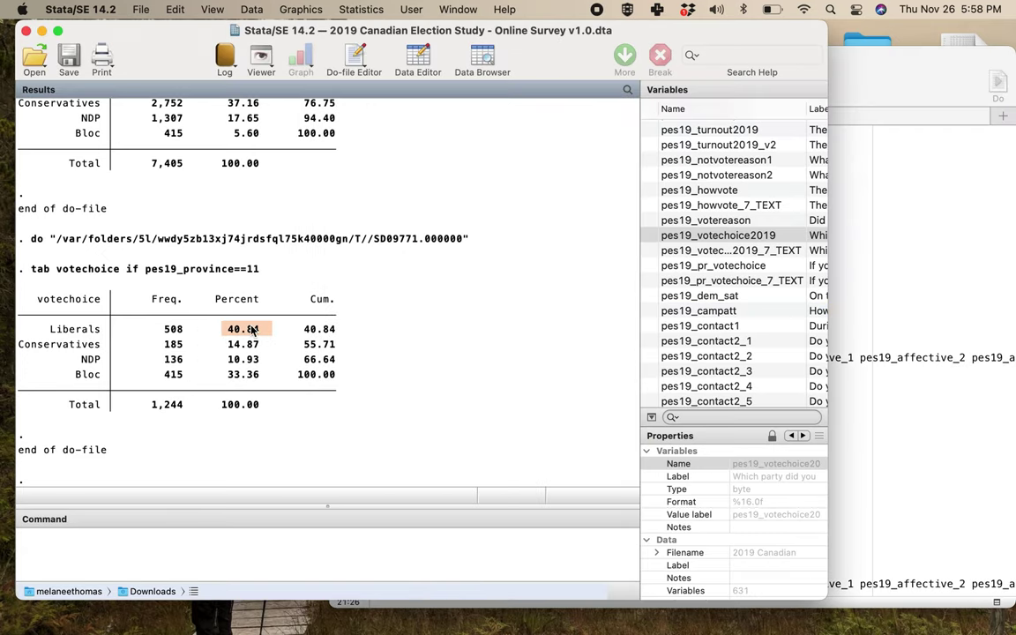
left_click_drag(224, 375, 270, 375)
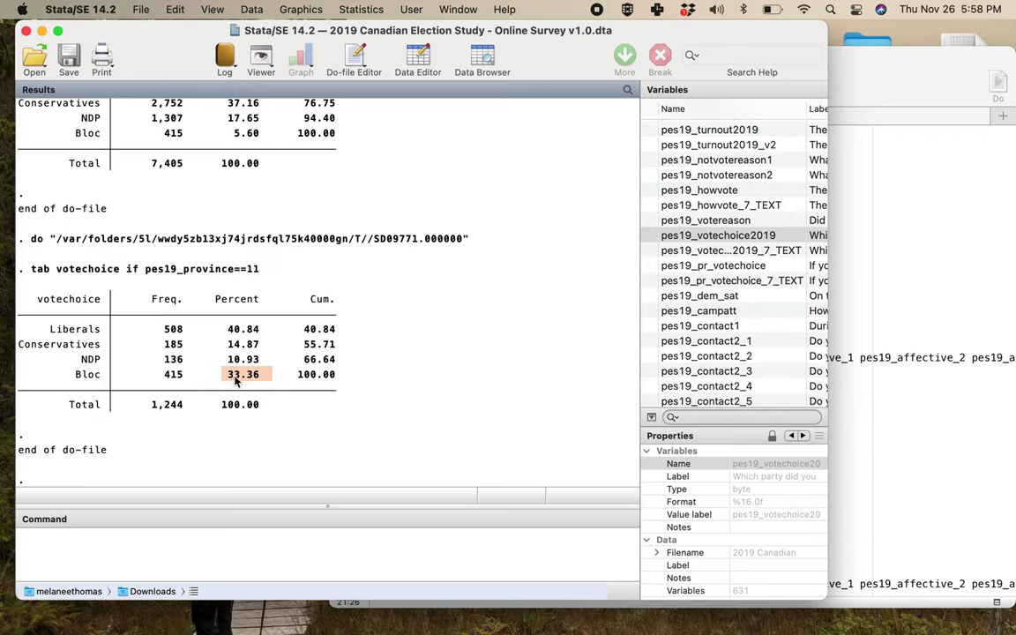
left_click_drag(210, 343, 247, 345)
left_click(219, 350)
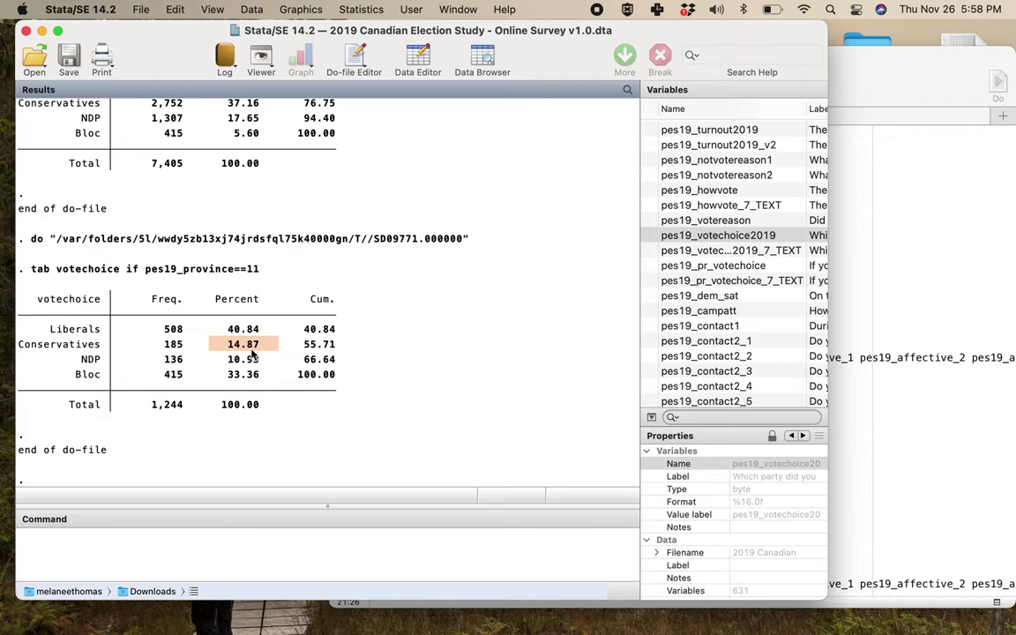
left_click(865, 293)
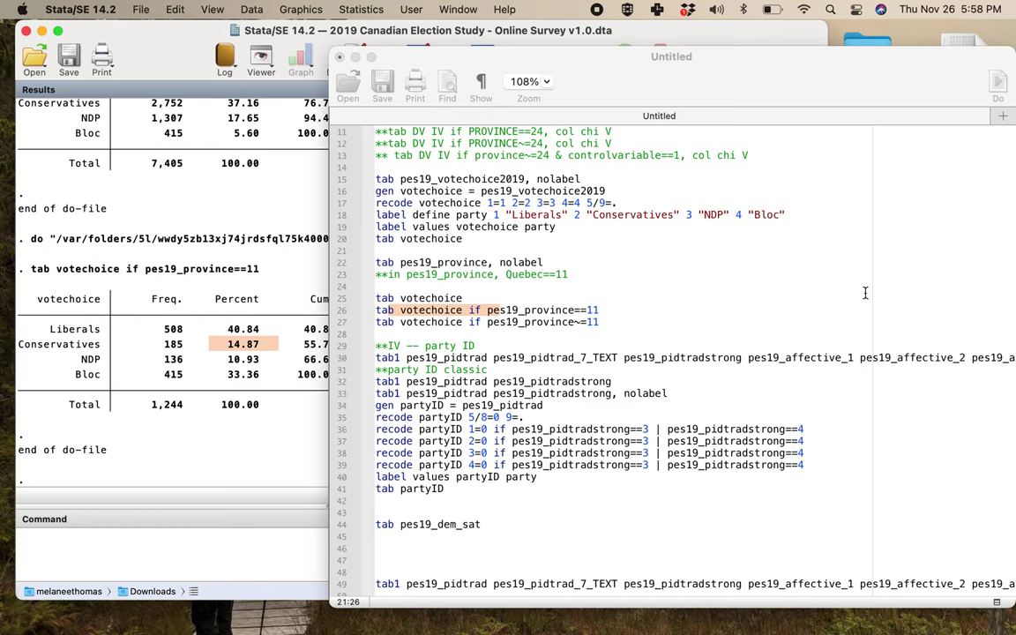
Select line 27 'tab votechoice if pes19_province~=11' and run it.
left_click(415, 322)
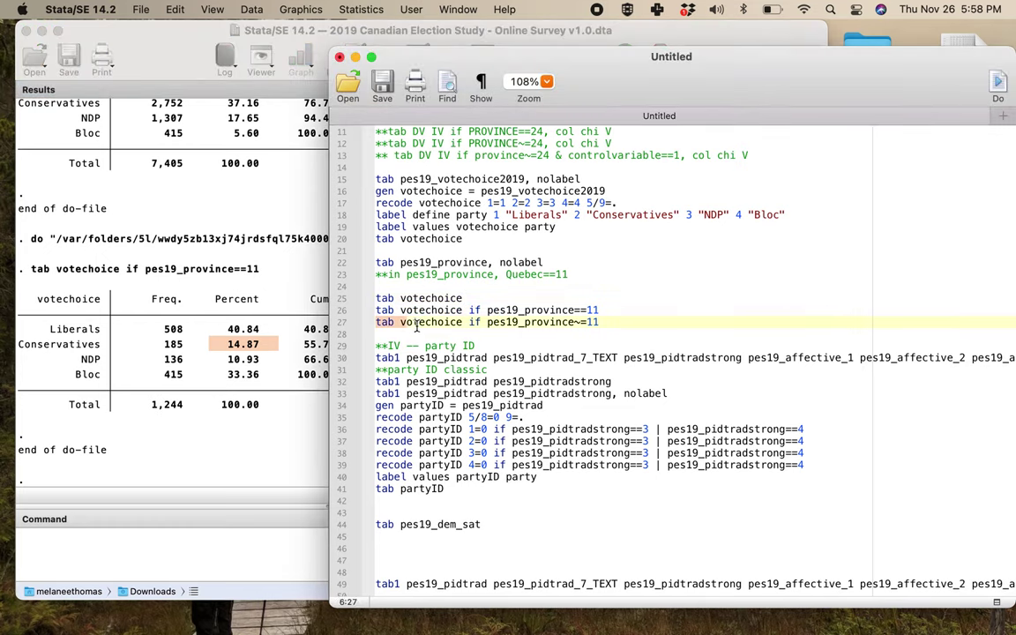
left_click(575, 323)
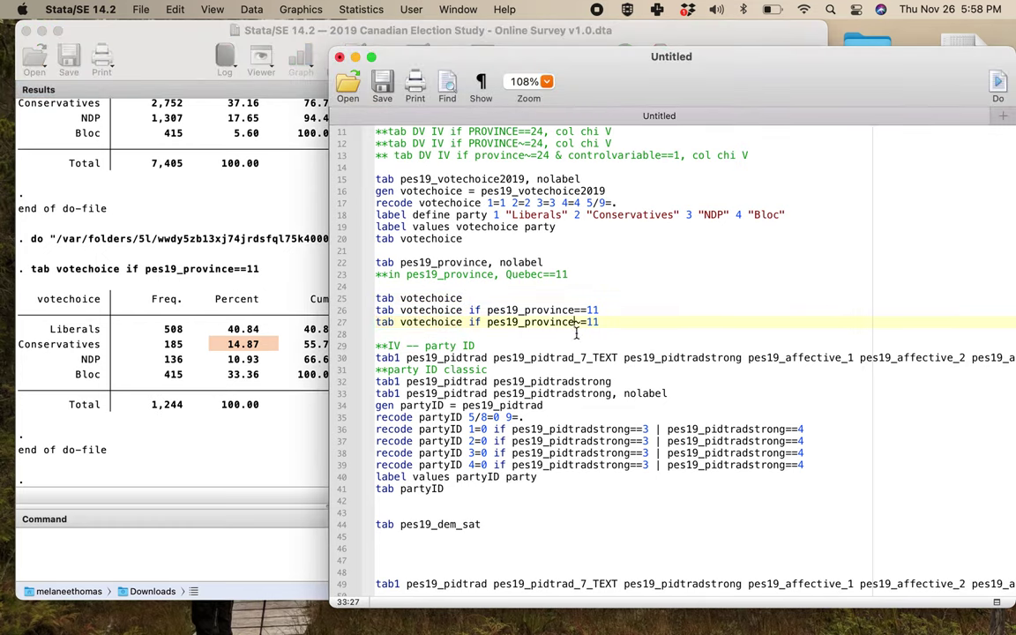
left_click(582, 323)
left_click_drag(598, 323, 496, 326)
key("super+shift+d")
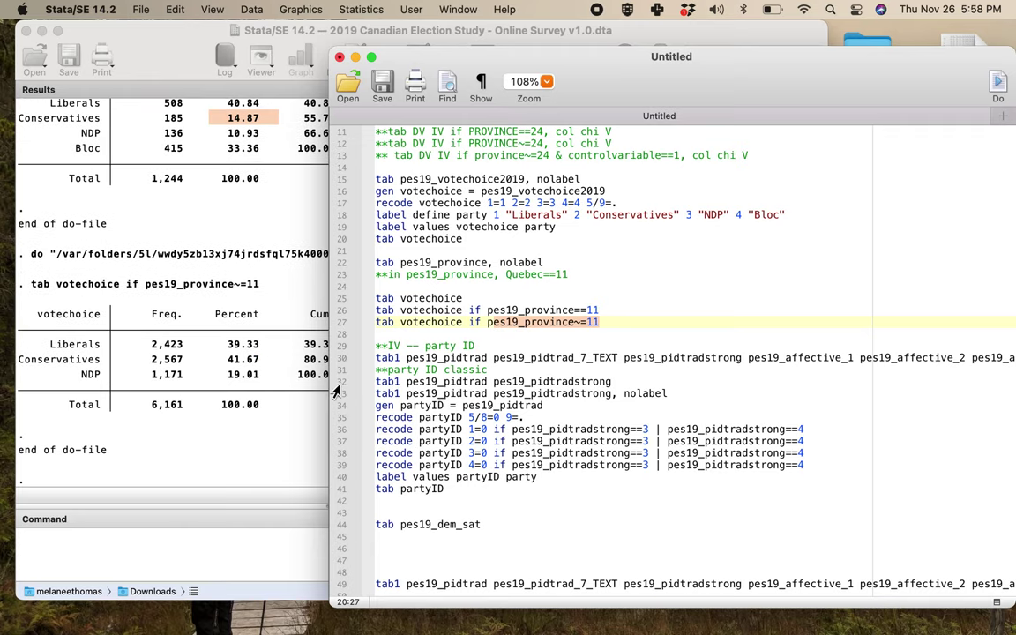
Review outside-Quebec results: Conservatives 2,567 (41.67%), NDP 1,171 (19.01%), and the ~=11 condition.
left_click(220, 397)
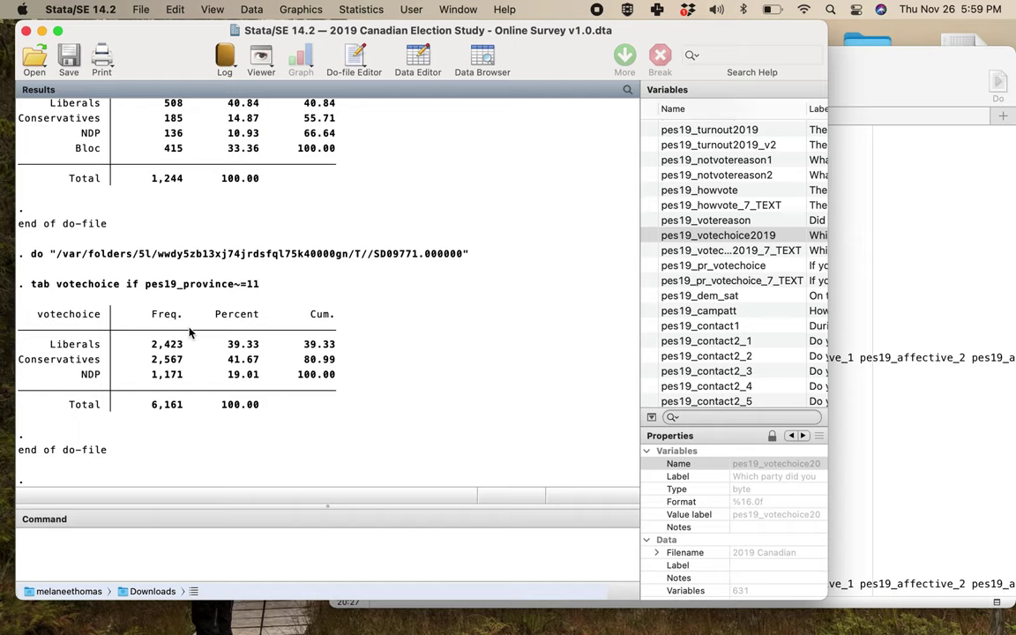
scroll(188, 332, "up", 5)
scroll(215, 370, "down", 5)
left_click_drag(141, 360, 269, 363)
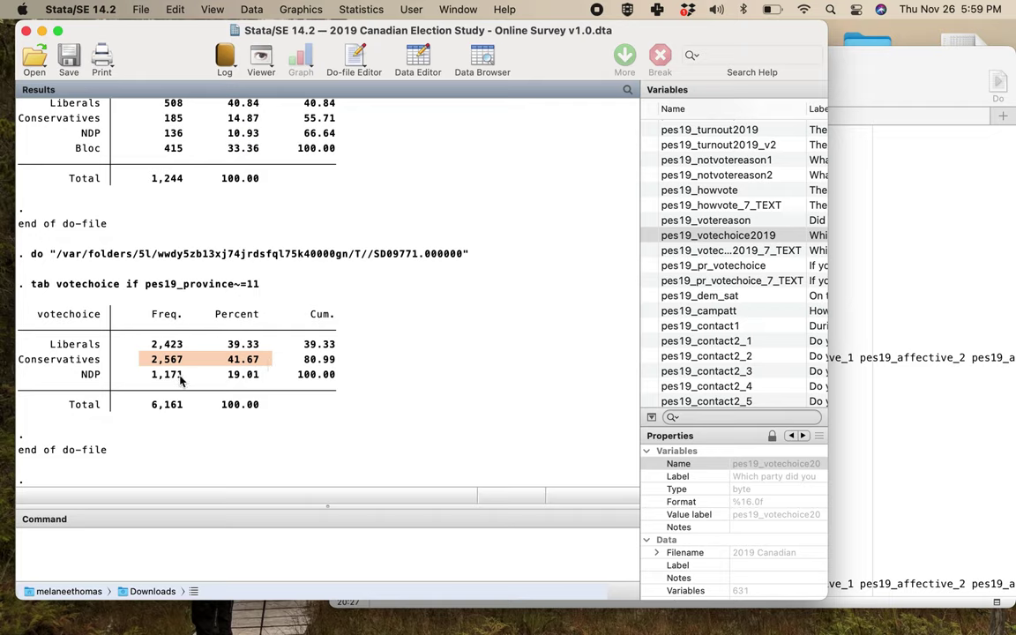
left_click_drag(145, 375, 254, 379)
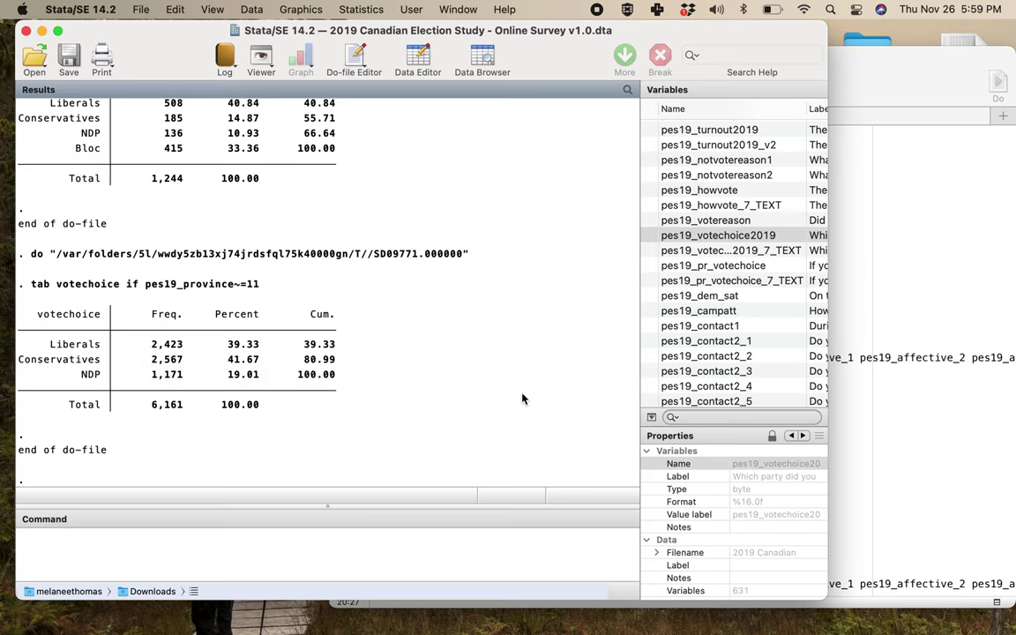
left_click(867, 404)
left_click_drag(570, 323, 599, 322)
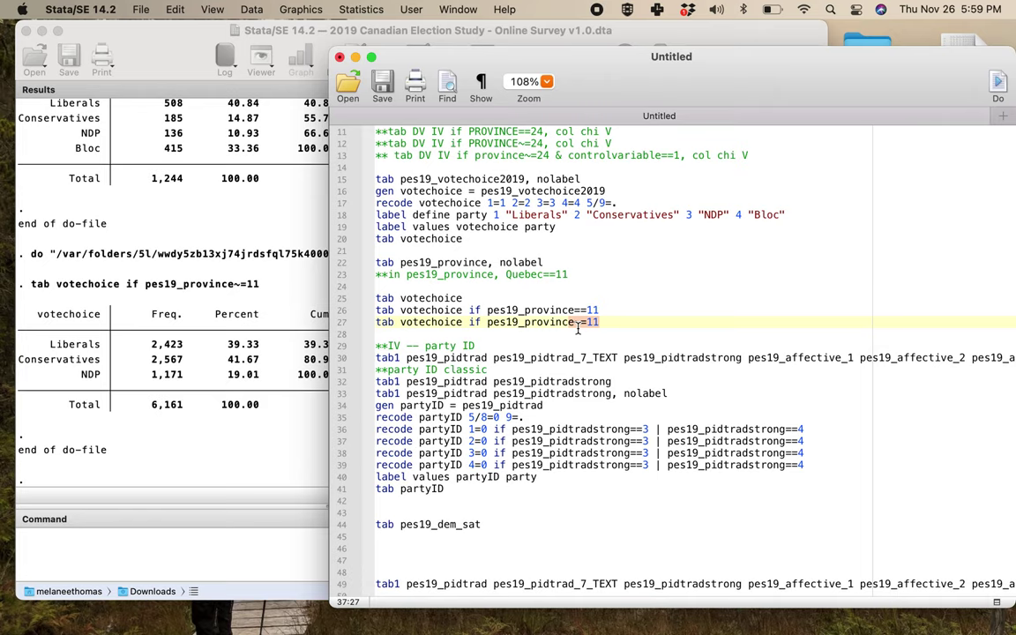
scroll(578, 329, "up", 2)
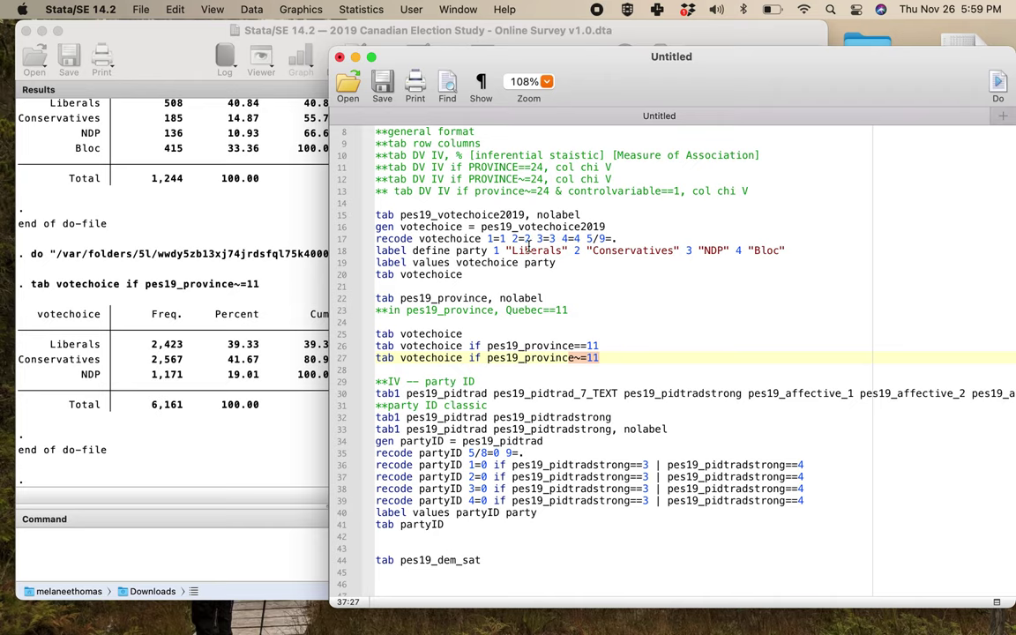
scroll(604, 379, "down", 1)
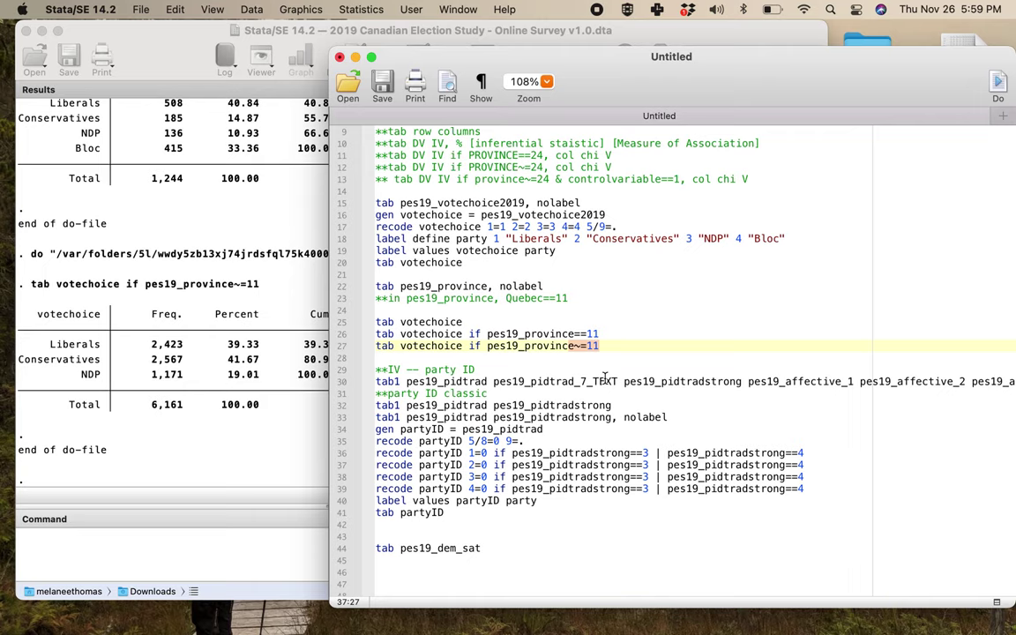
left_click_drag(494, 381, 550, 380)
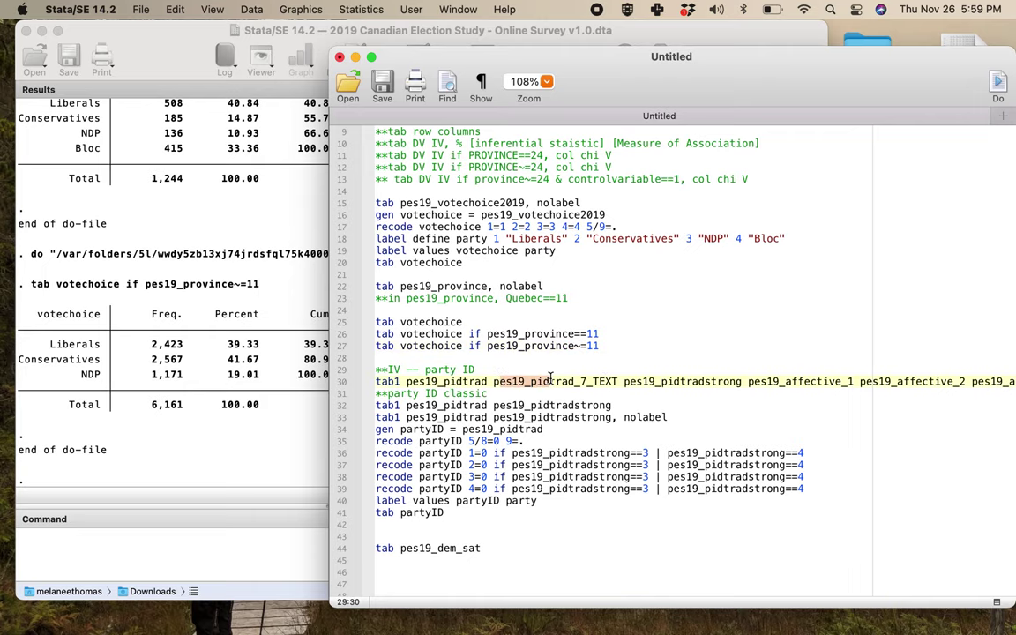
Run the tab1 frequency tables for the party ID and affective variables.
key("super+shift+d")
scroll(236, 369, "up", 5)
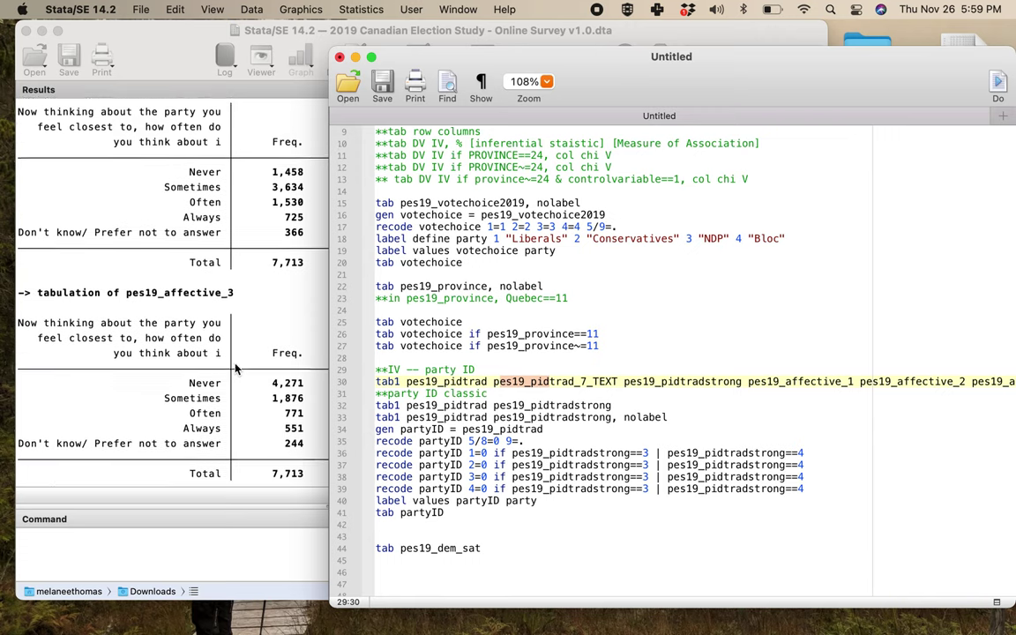
scroll(236, 369, "up", 15)
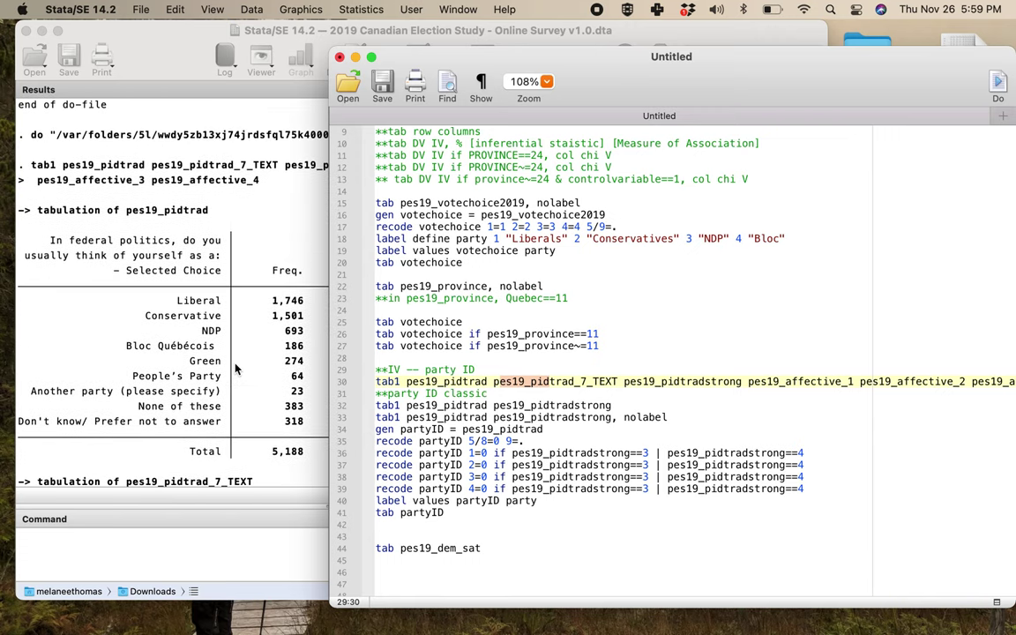
scroll(235, 369, "up", 3)
Scroll through the frequency tables, marking the pes19_pidtradstrong heading, then return to the do-file.
left_click(130, 240)
left_click_drag(126, 243, 225, 255)
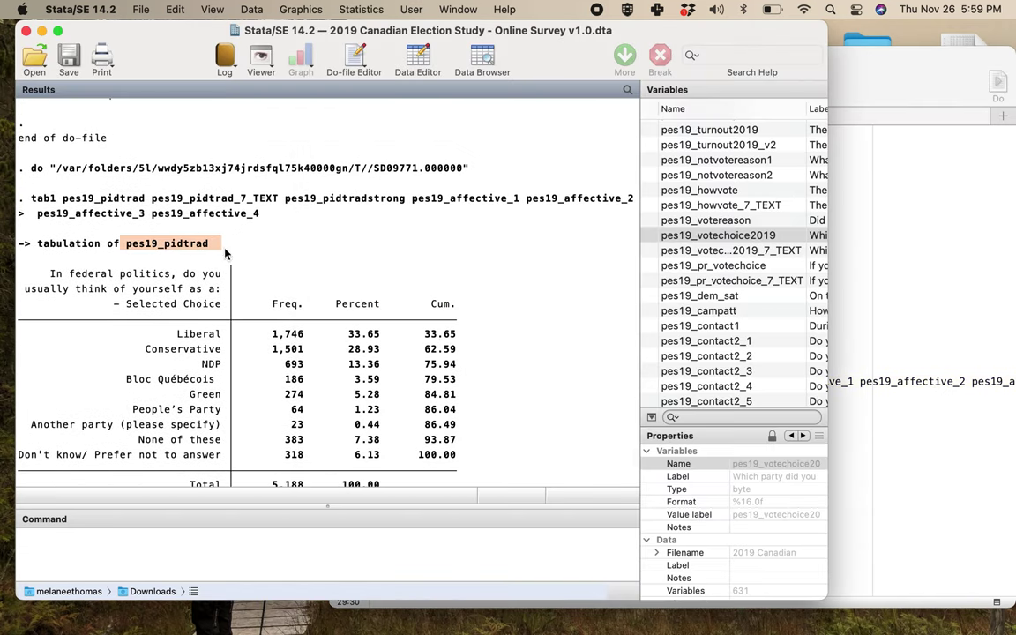
scroll(373, 375, "down", 12)
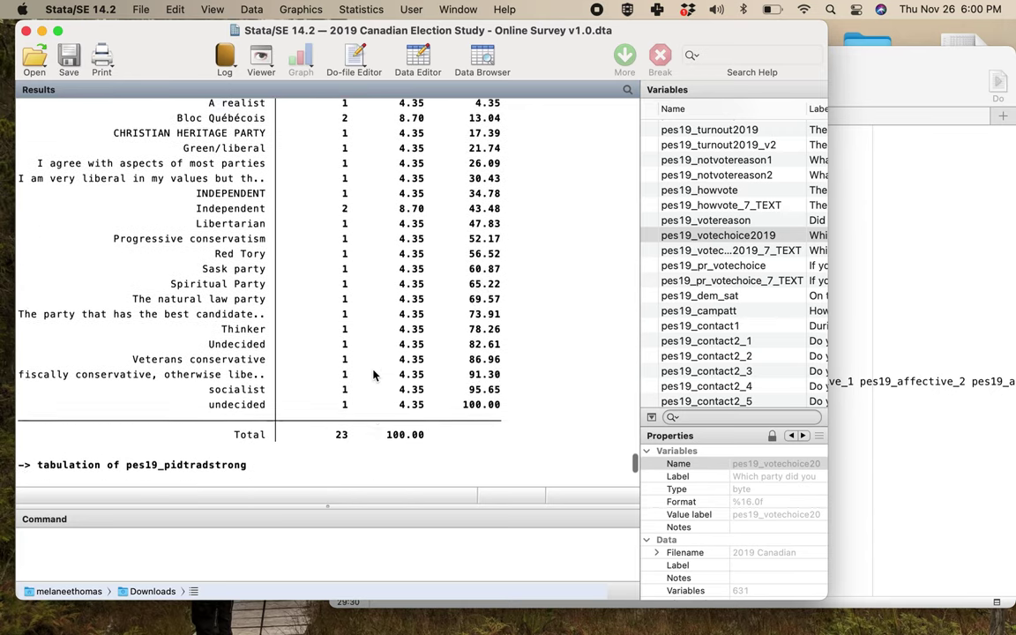
scroll(372, 375, "down", 6)
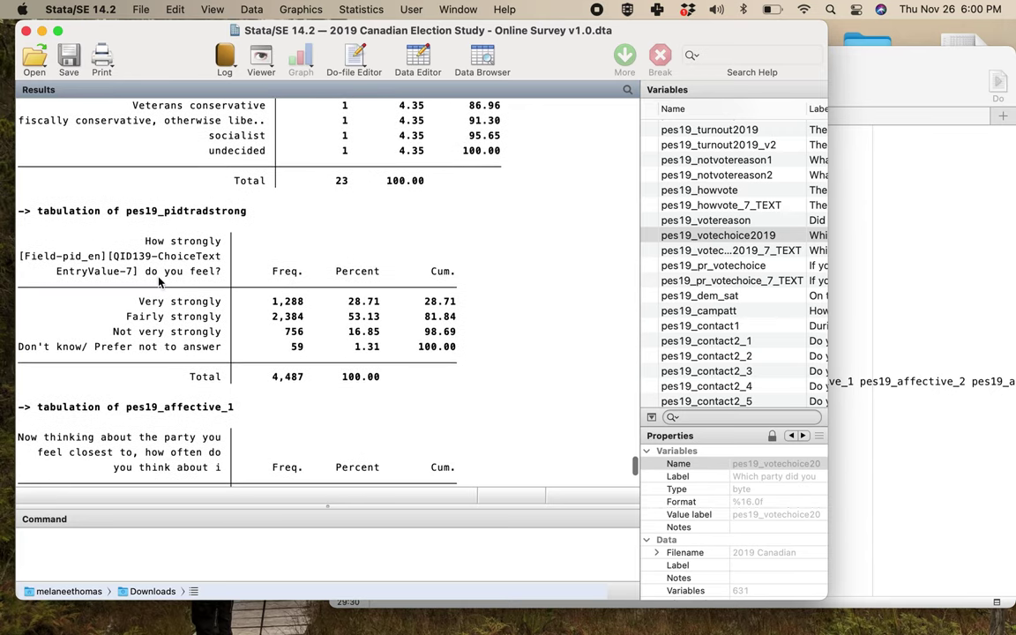
left_click_drag(129, 214, 249, 213)
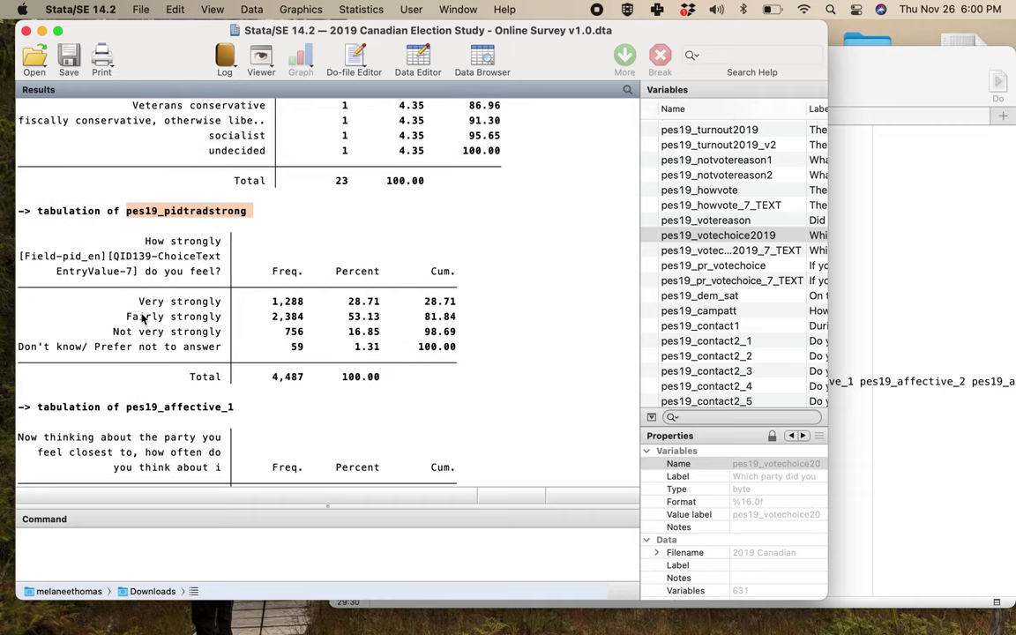
scroll(141, 319, "down", 7)
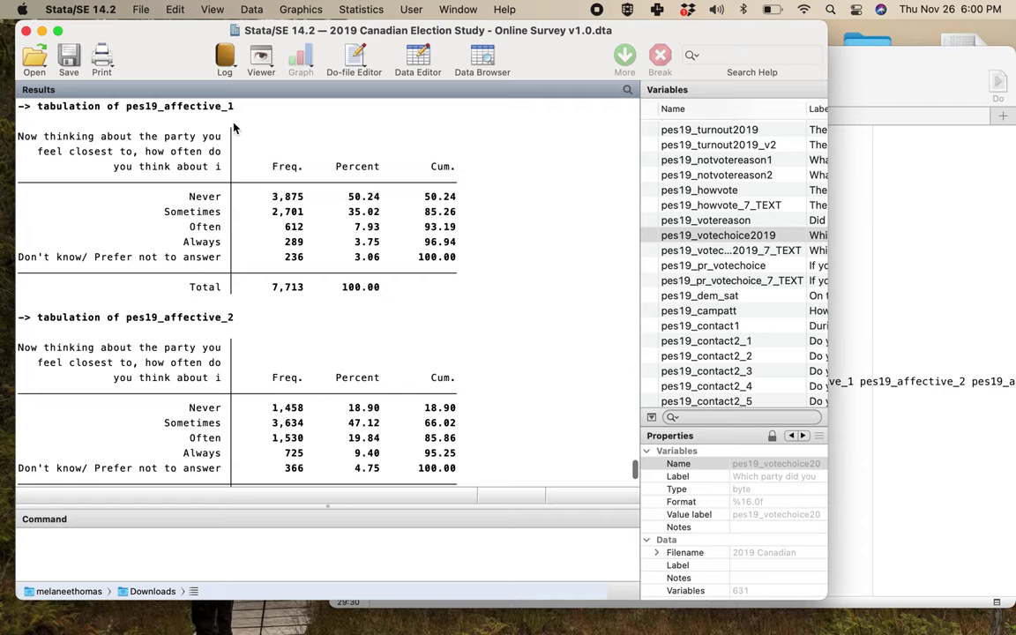
scroll(209, 384, "down", 3)
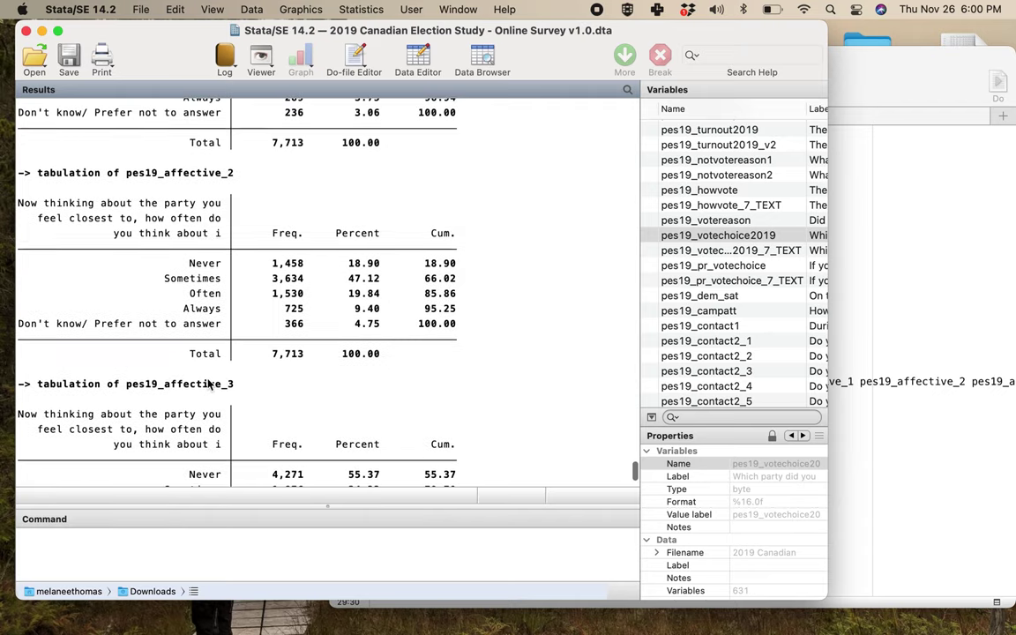
scroll(209, 383, "down", 5)
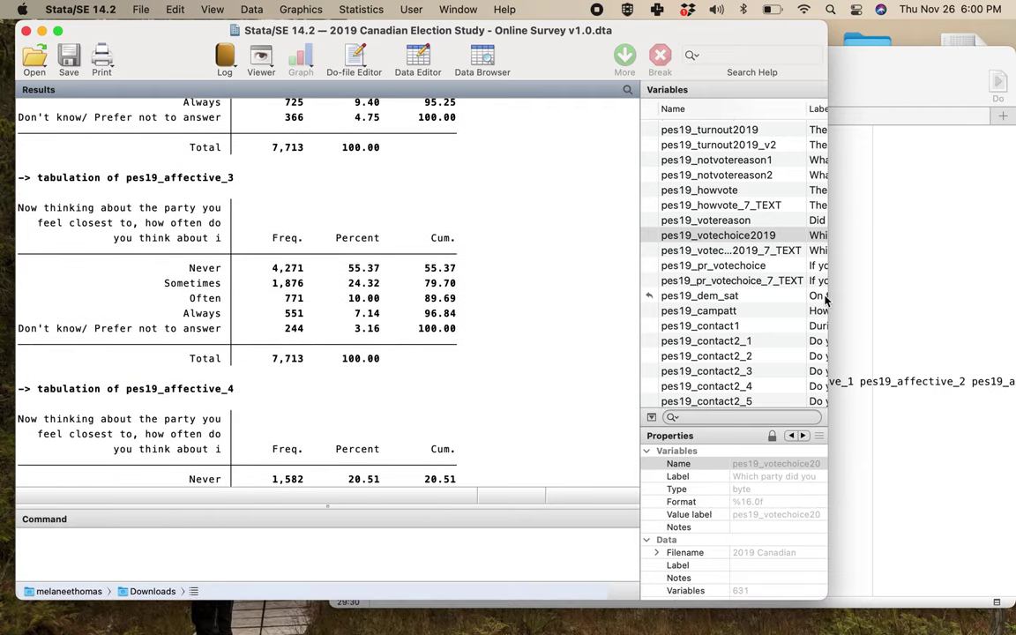
left_click(863, 294)
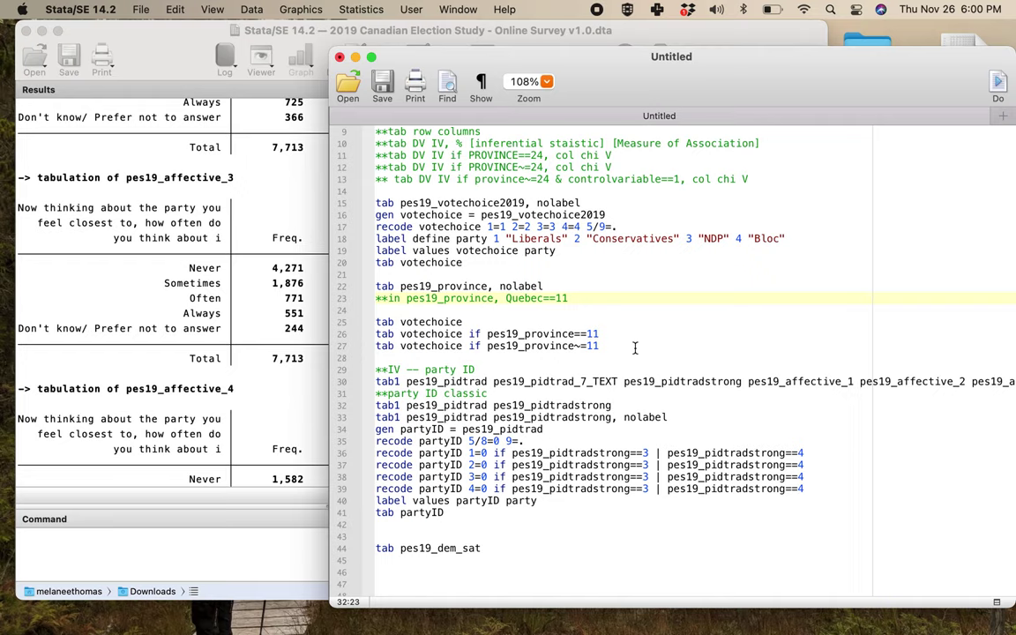
Scroll the Results up to the pes19_pidtrad_7_TEXT table and mark its first entries.
scroll(211, 255, "up", 15)
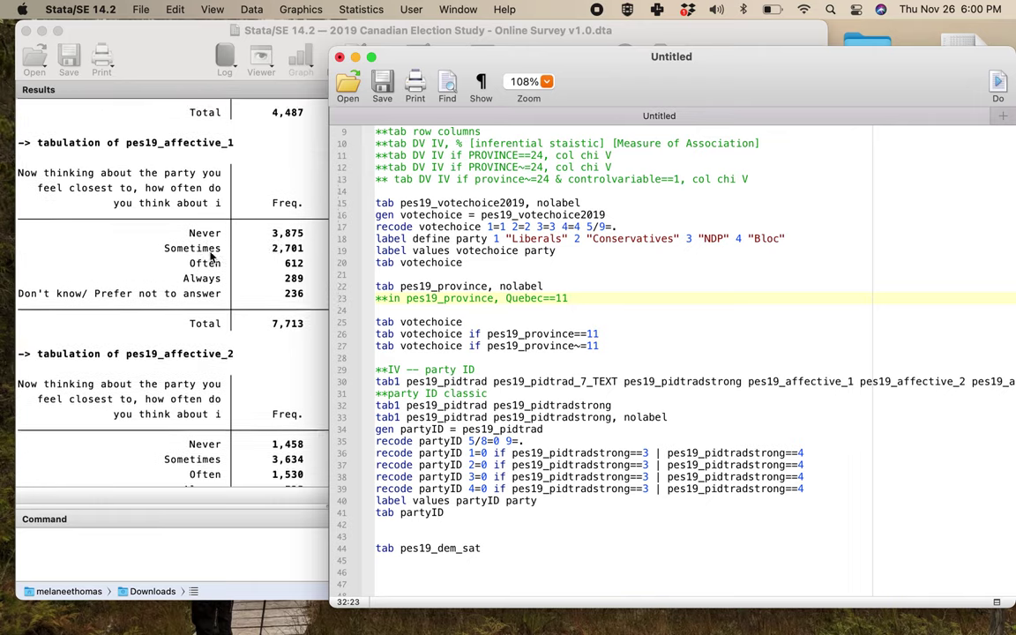
scroll(212, 256, "up", 15)
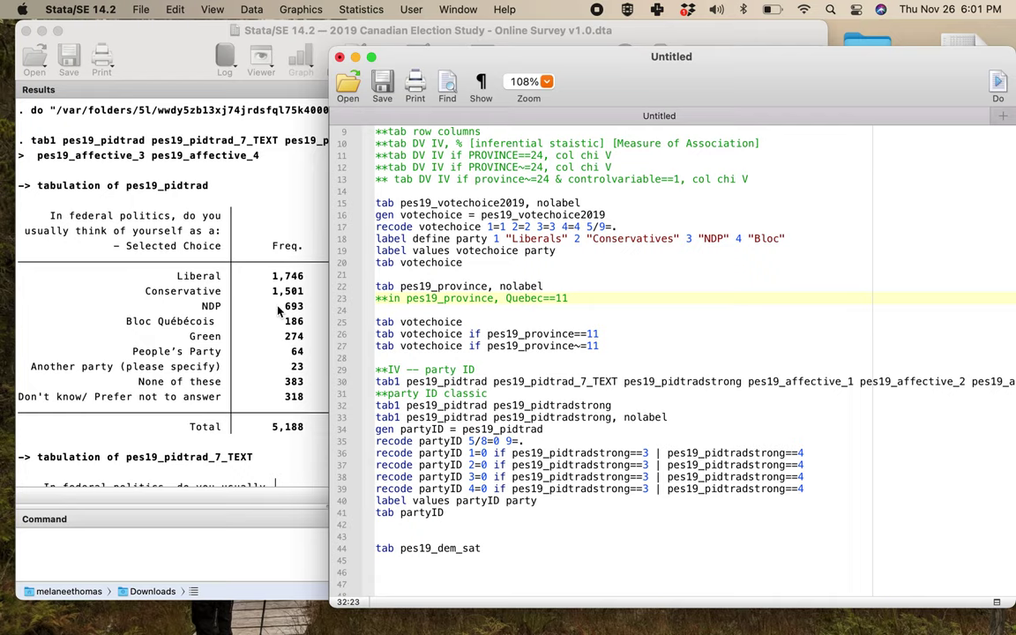
scroll(246, 276, "down", 15)
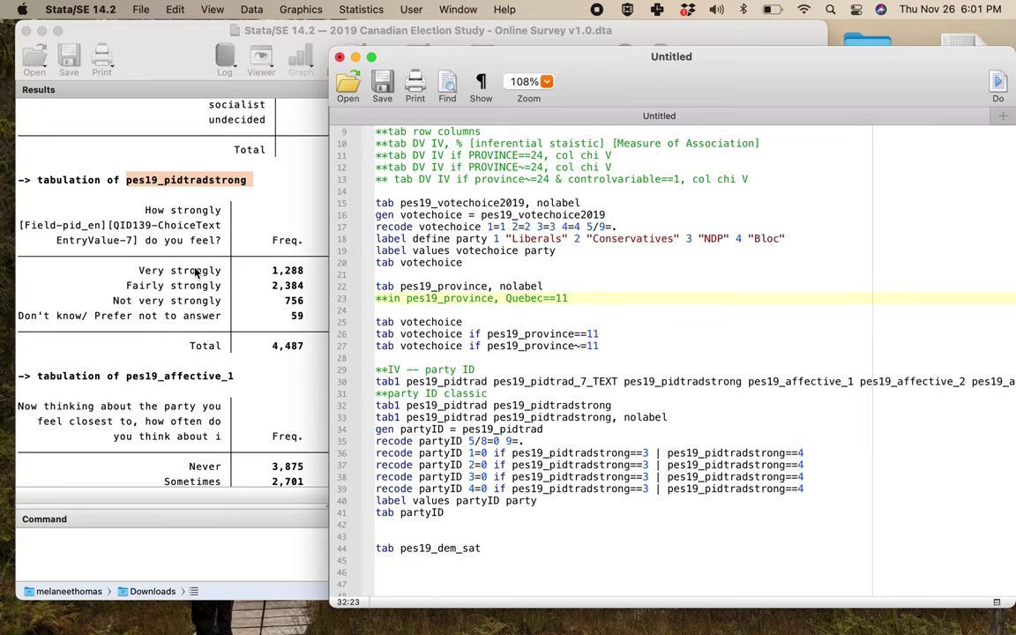
scroll(196, 273, "up", 10)
left_click_drag(37, 221, 254, 230)
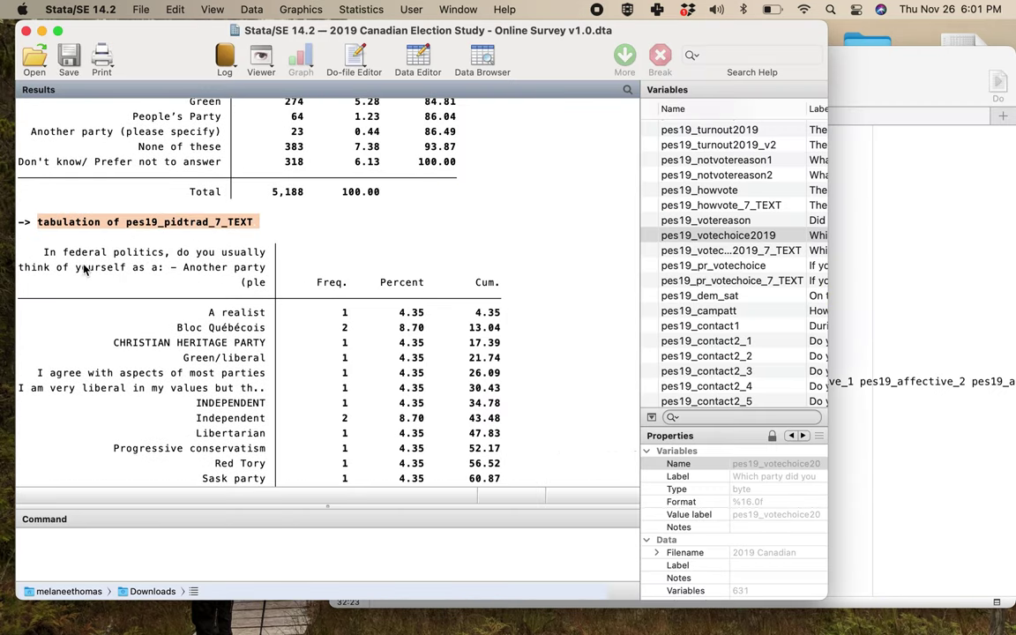
scroll(246, 276, "up", 3)
scroll(247, 277, "up", 2)
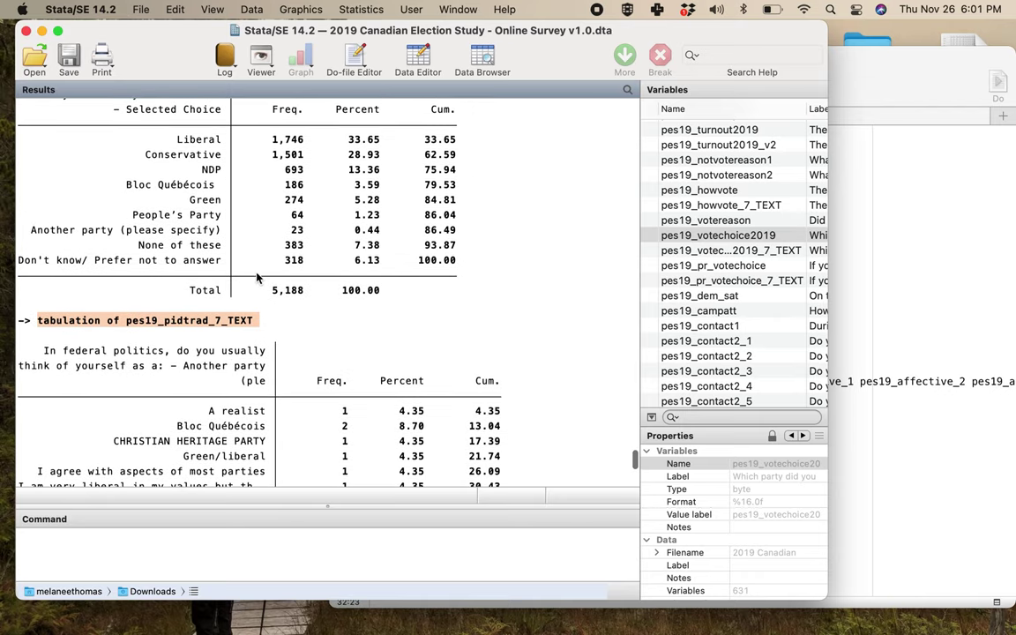
left_click_drag(32, 230, 293, 232)
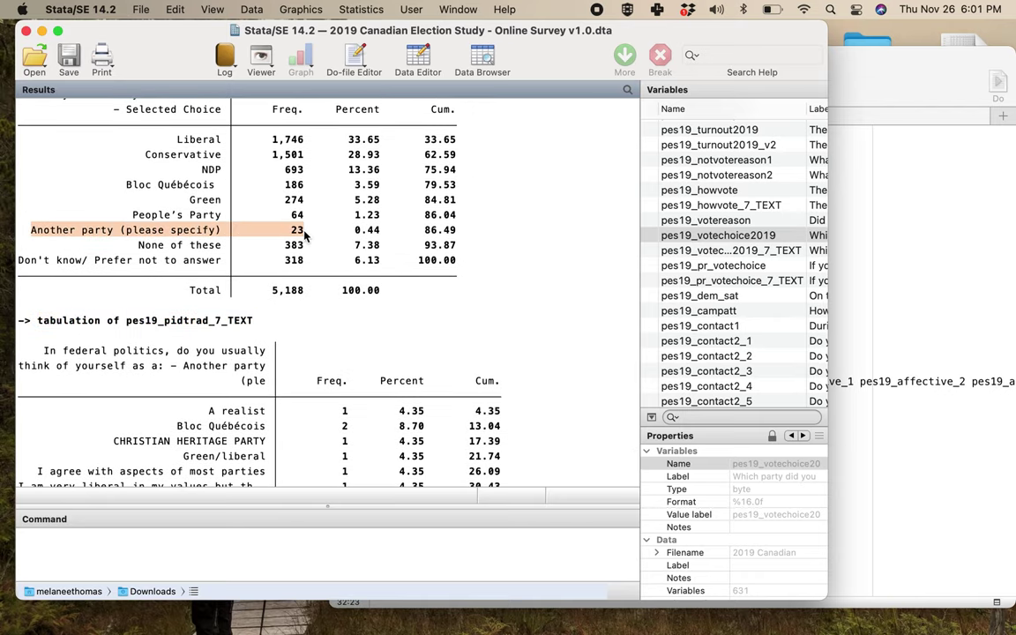
Go through the write-in answers, such as Green/liberal and The natural law party.
scroll(329, 318, "down", 8)
scroll(329, 318, "down", 5)
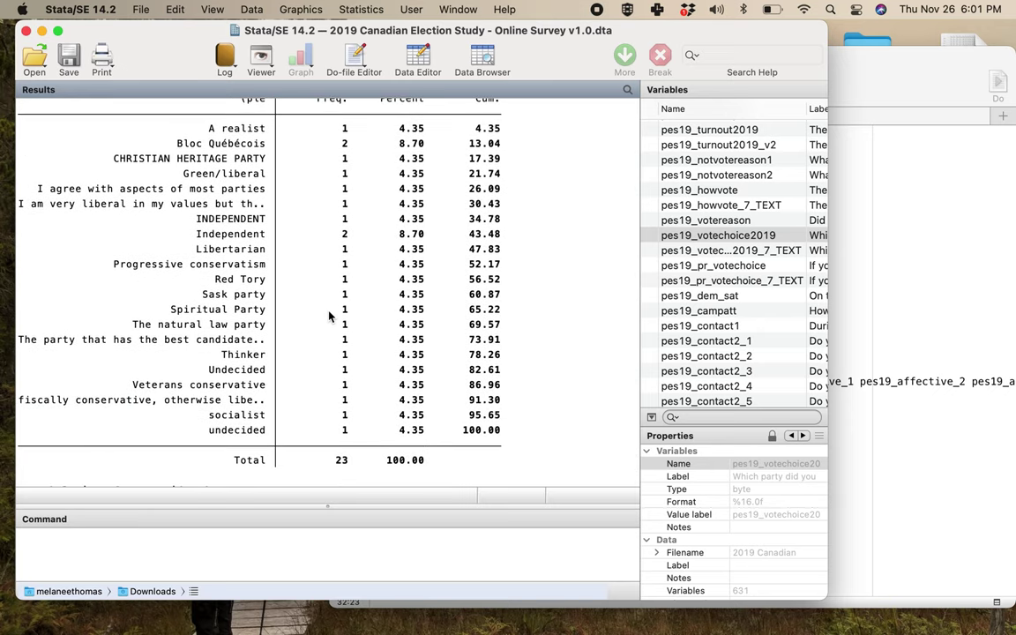
scroll(330, 316, "up", 15)
scroll(308, 357, "down", 8)
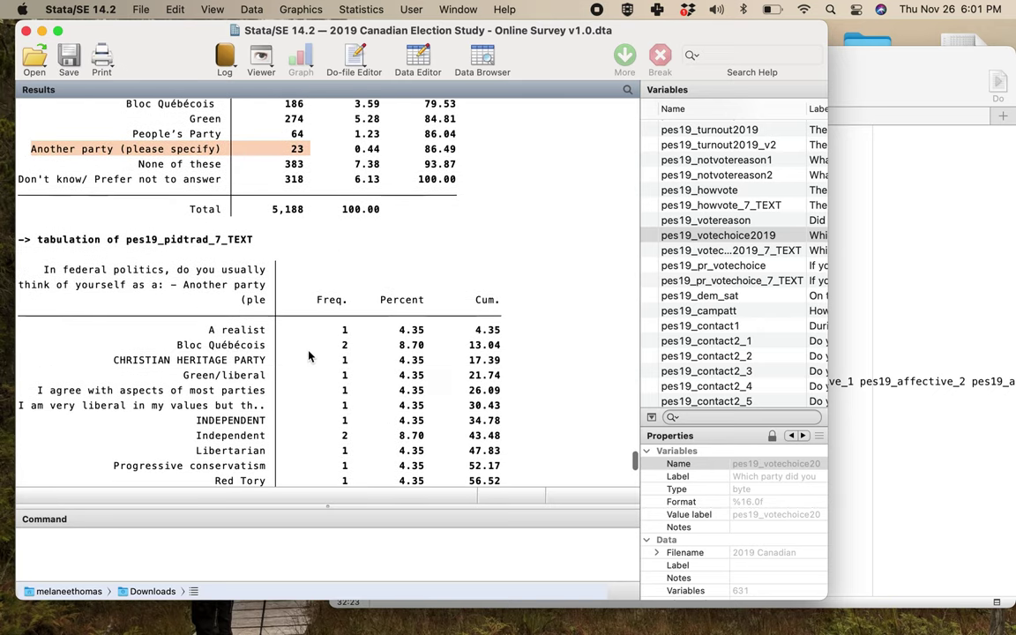
scroll(227, 351, "up", 4)
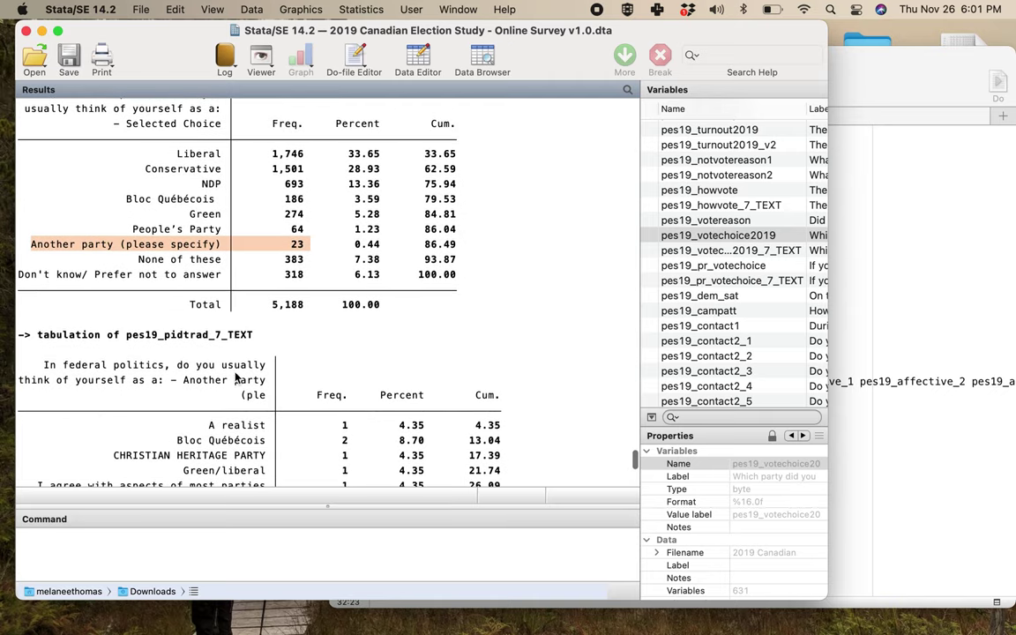
scroll(243, 446, "down", 5)
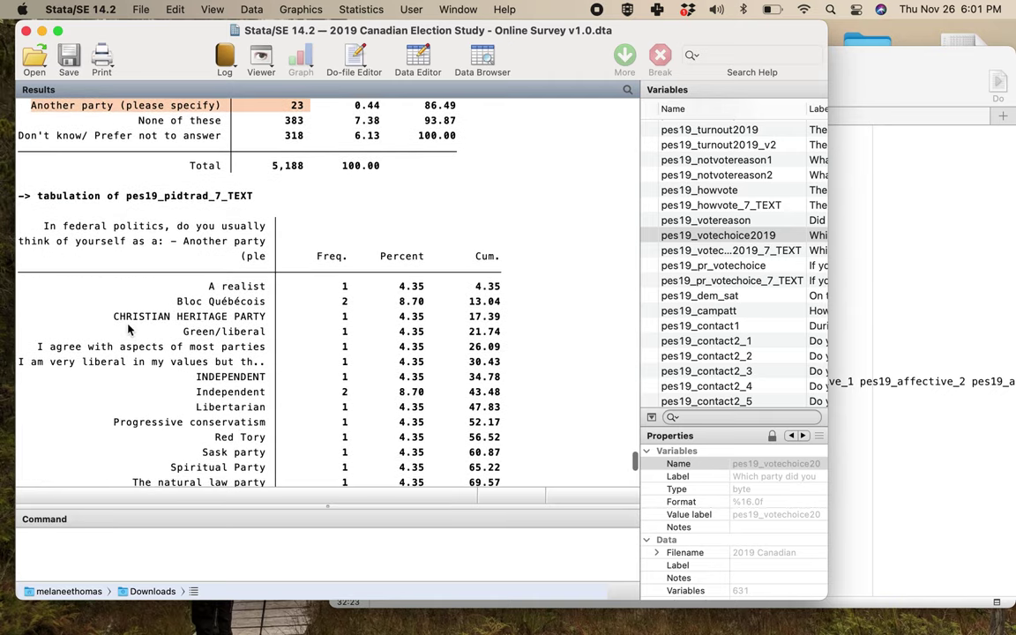
left_click_drag(113, 315, 262, 325)
scroll(357, 296, "down", 4)
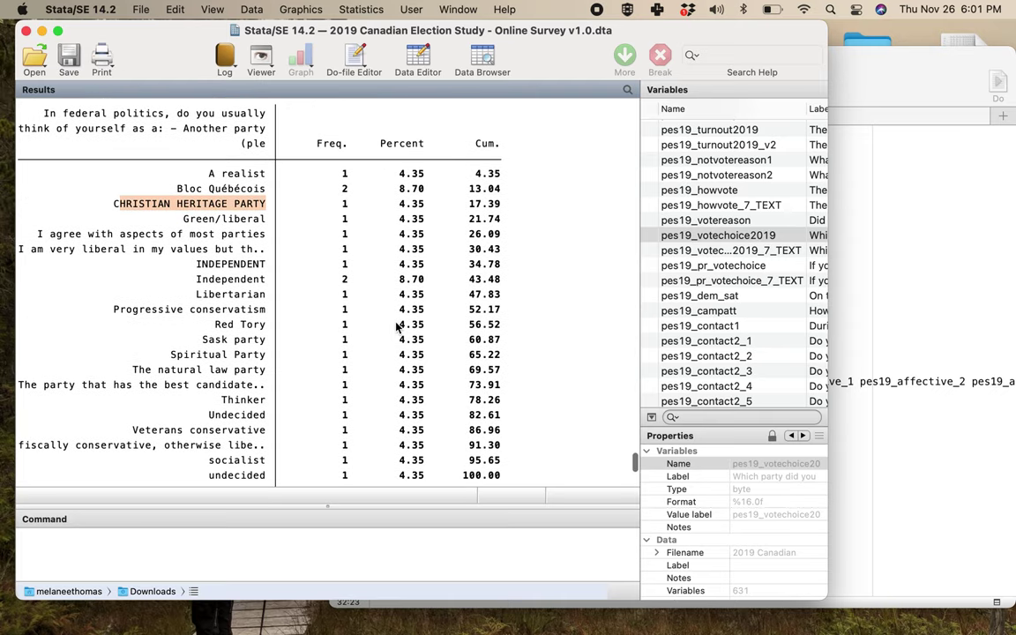
left_click_drag(172, 211, 265, 225)
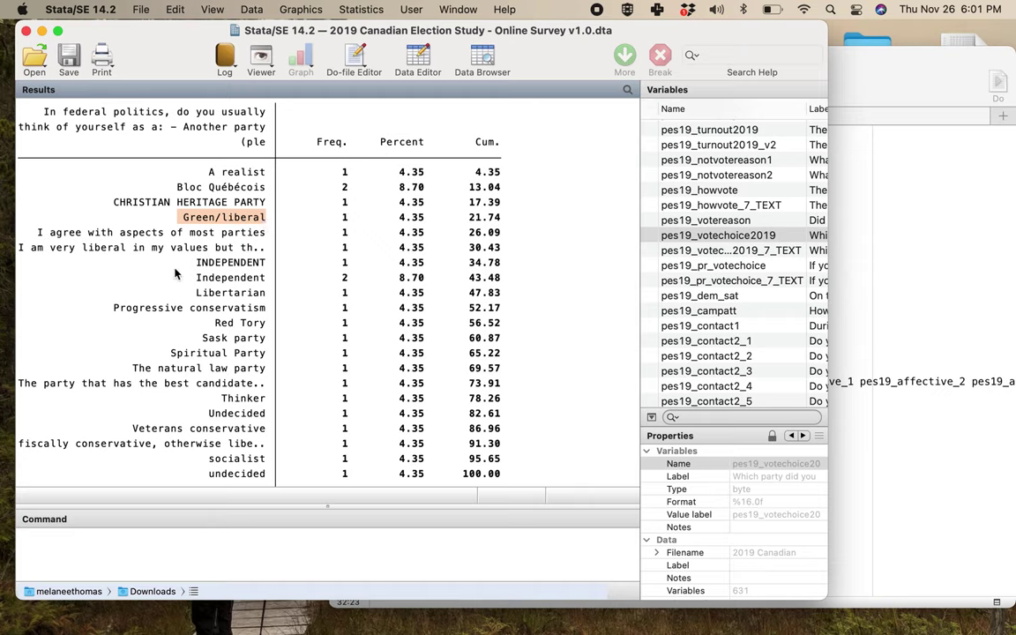
left_click_drag(130, 371, 267, 371)
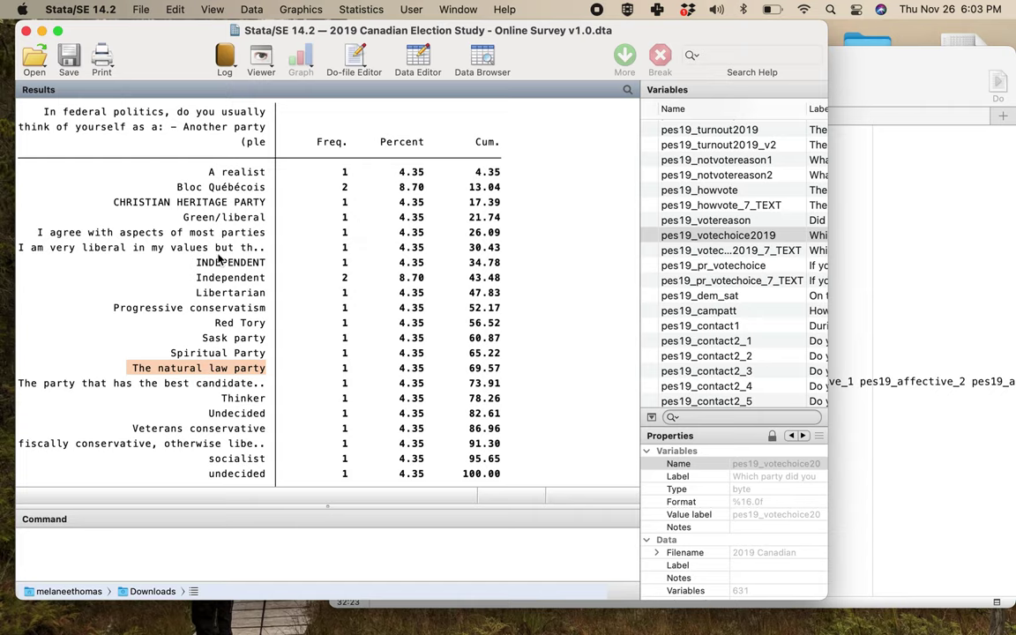
scroll(225, 348, "down", 2)
Find the pes19_pidtradstrong table in the Results and mark its Very strongly row.
scroll(226, 349, "up", 20)
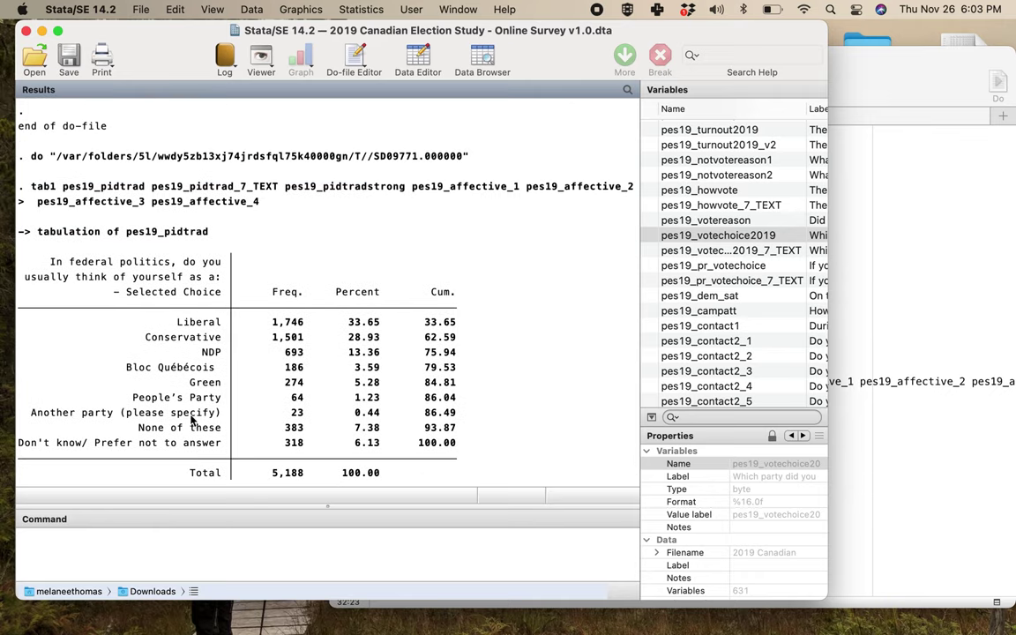
scroll(215, 389, "down", 20)
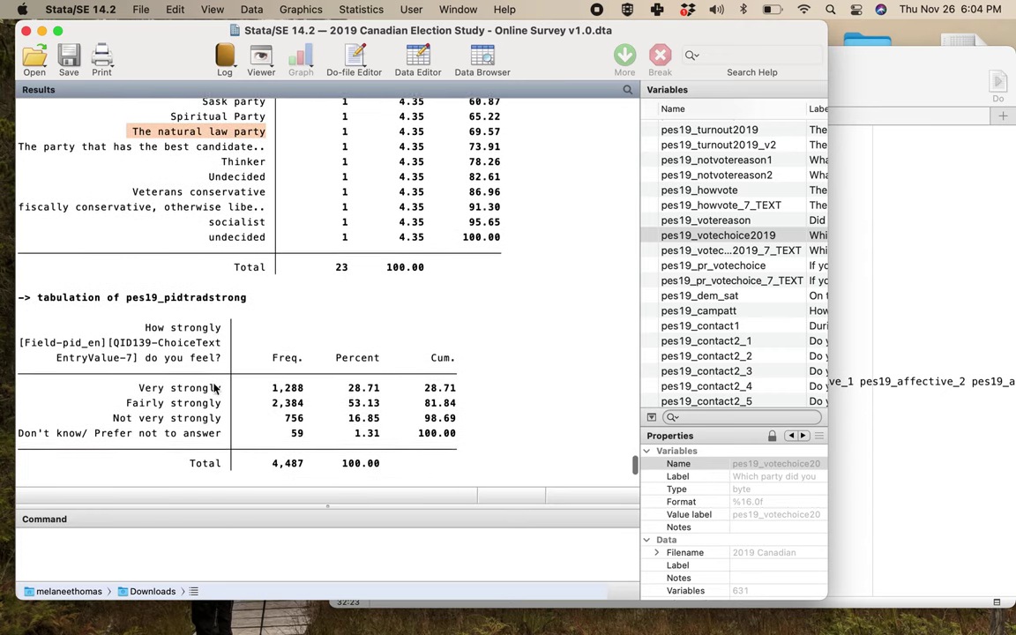
scroll(215, 389, "up", 20)
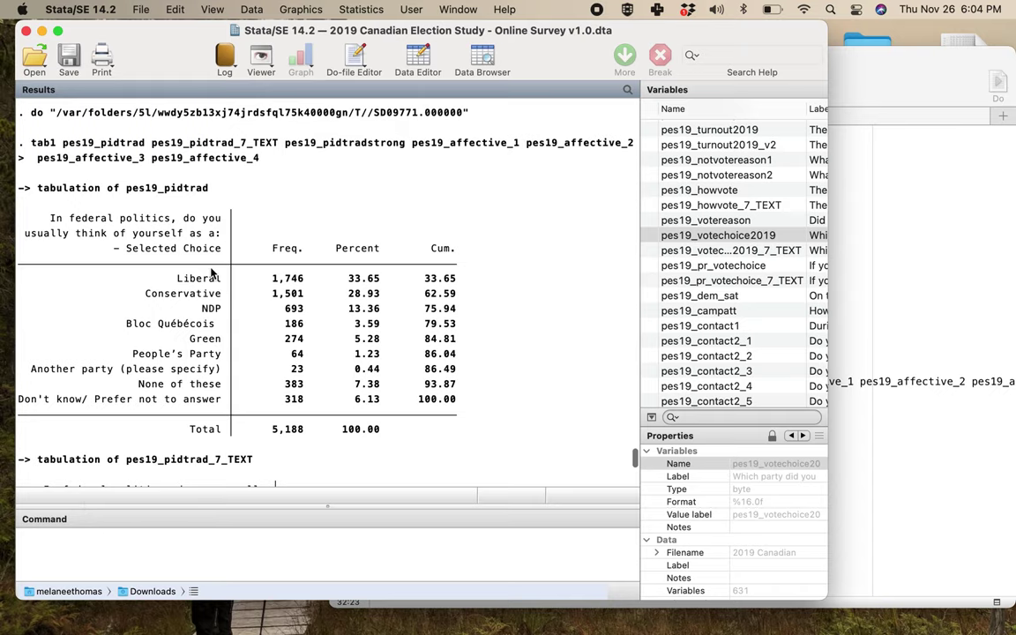
scroll(211, 340, "down", 10)
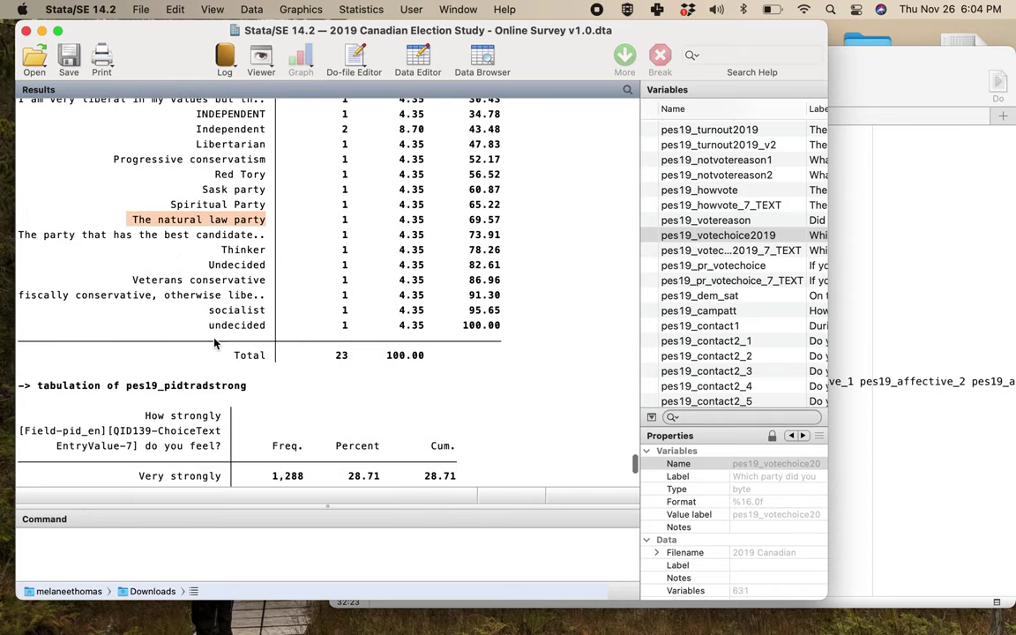
scroll(214, 342, "down", 5)
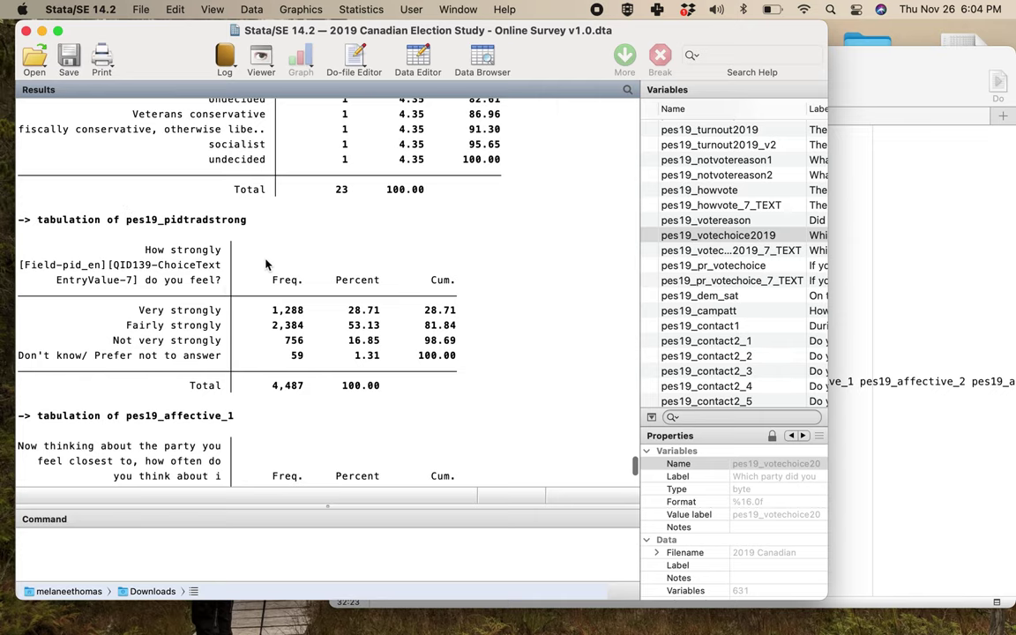
scroll(267, 265, "up", 1)
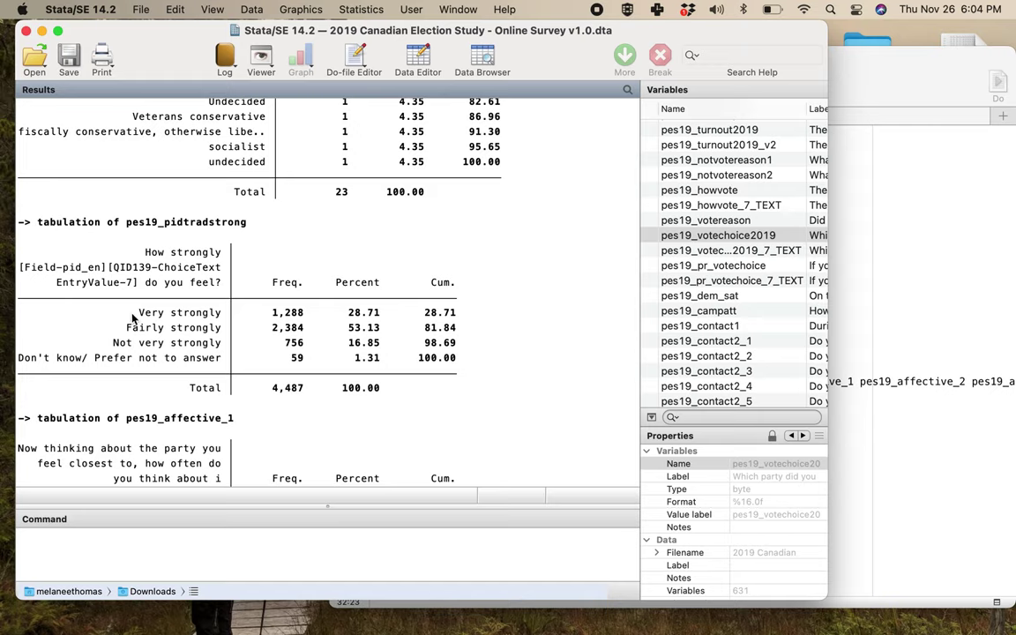
left_click_drag(126, 311, 186, 328)
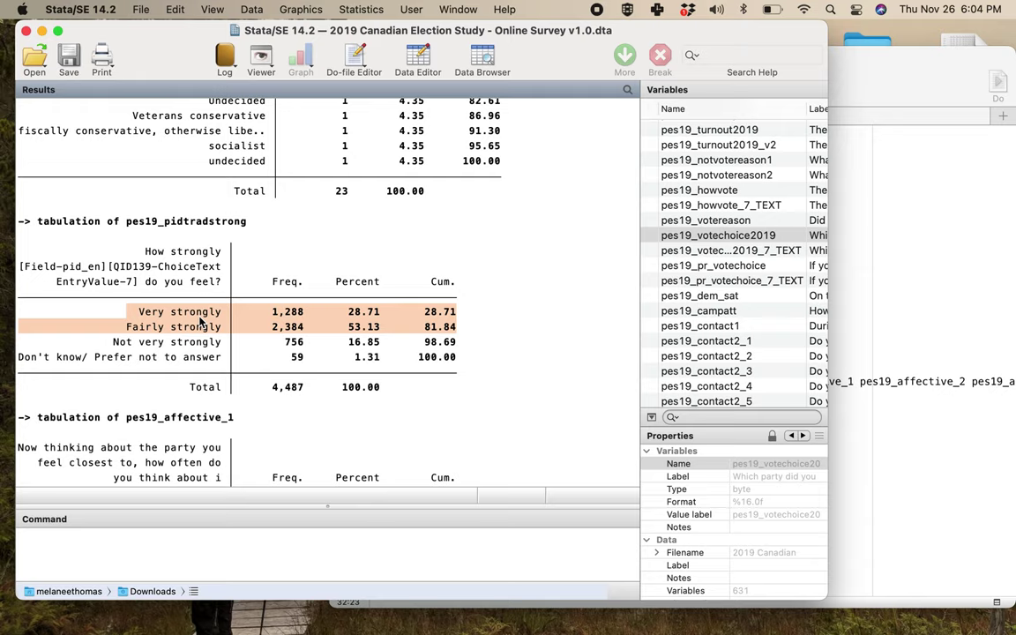
Mark the Not very strongly and Don't know rows, then go back to the do-file.
left_click_drag(113, 341, 228, 356)
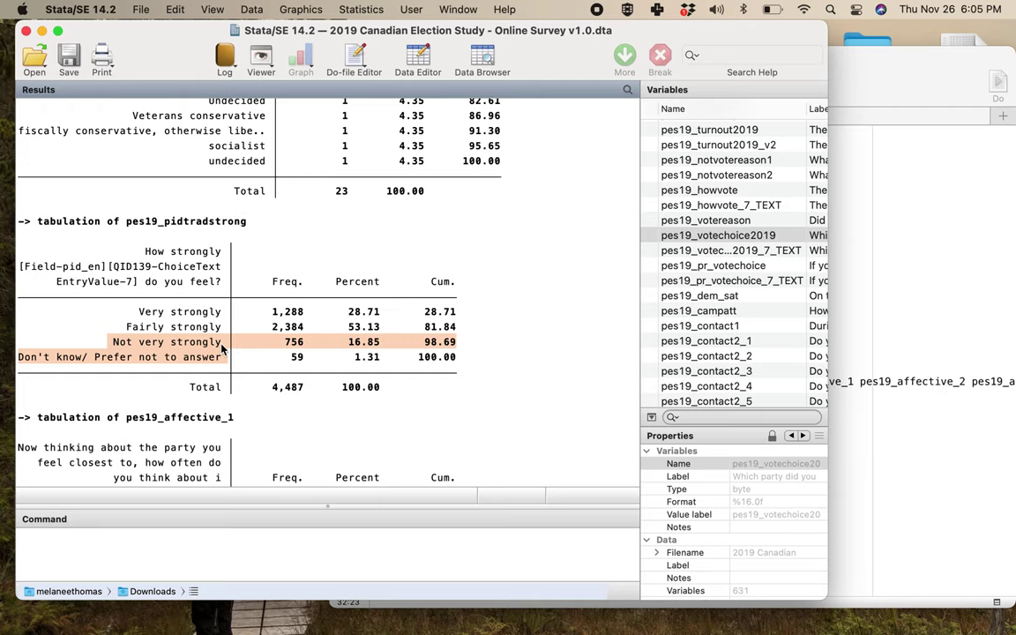
scroll(174, 289, "up", 10)
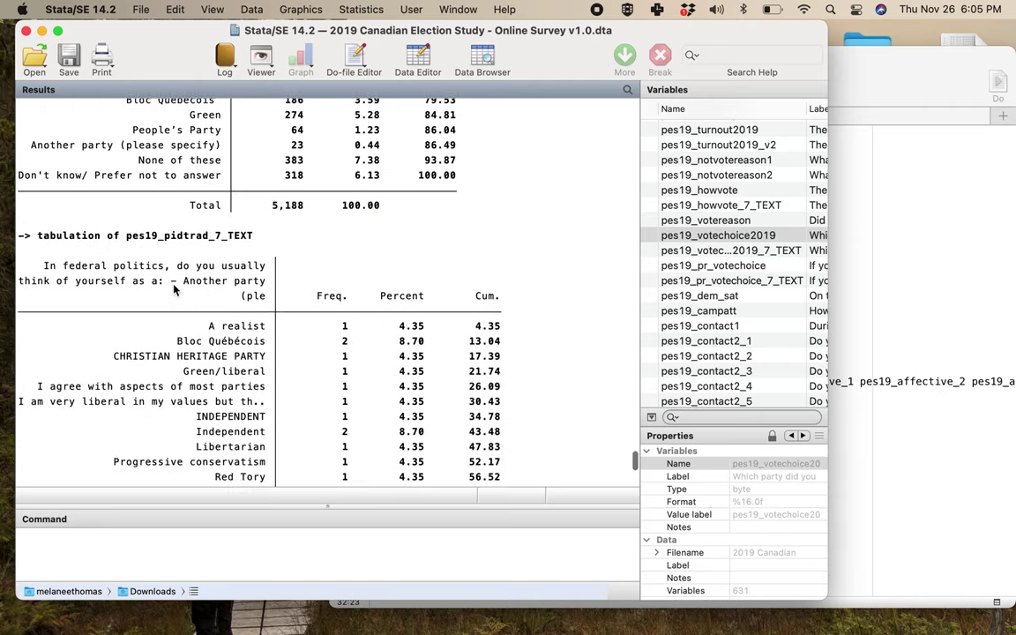
scroll(174, 288, "up", 3)
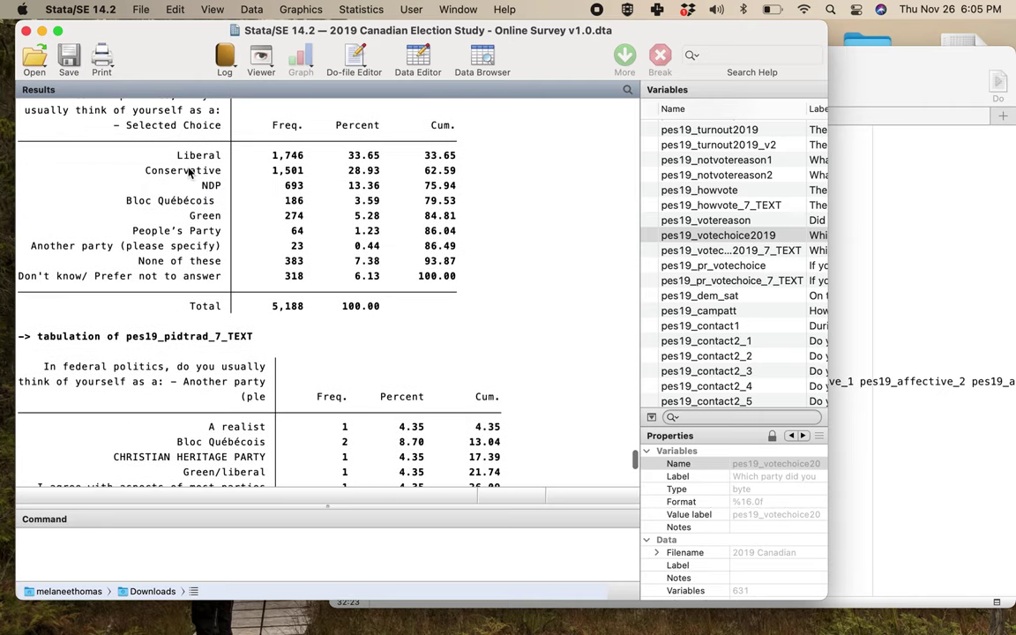
scroll(188, 172, "down", 15)
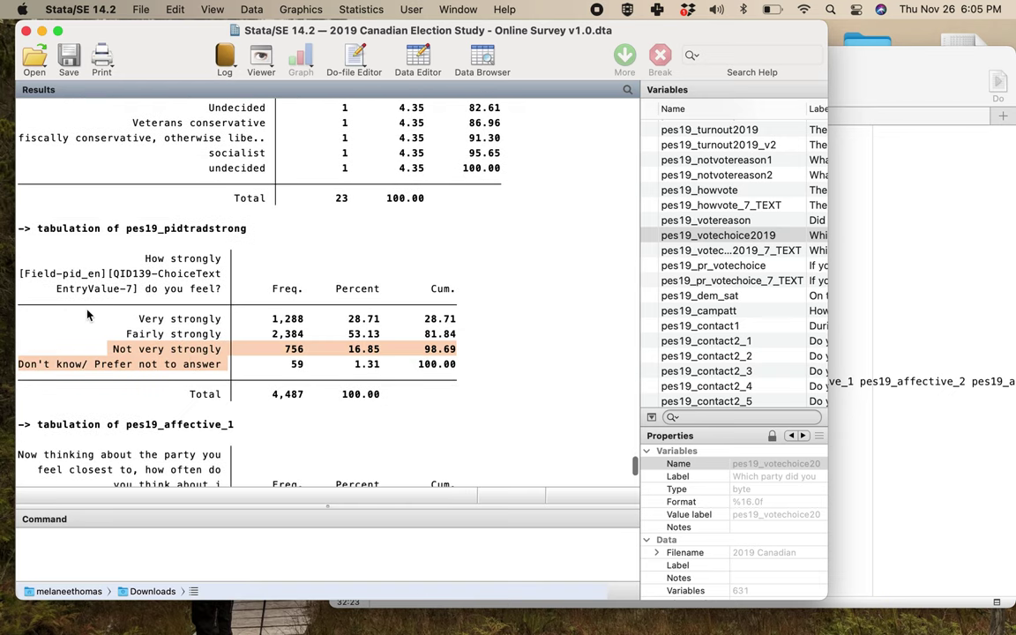
left_click(940, 450)
scroll(670, 353, "down", 3)
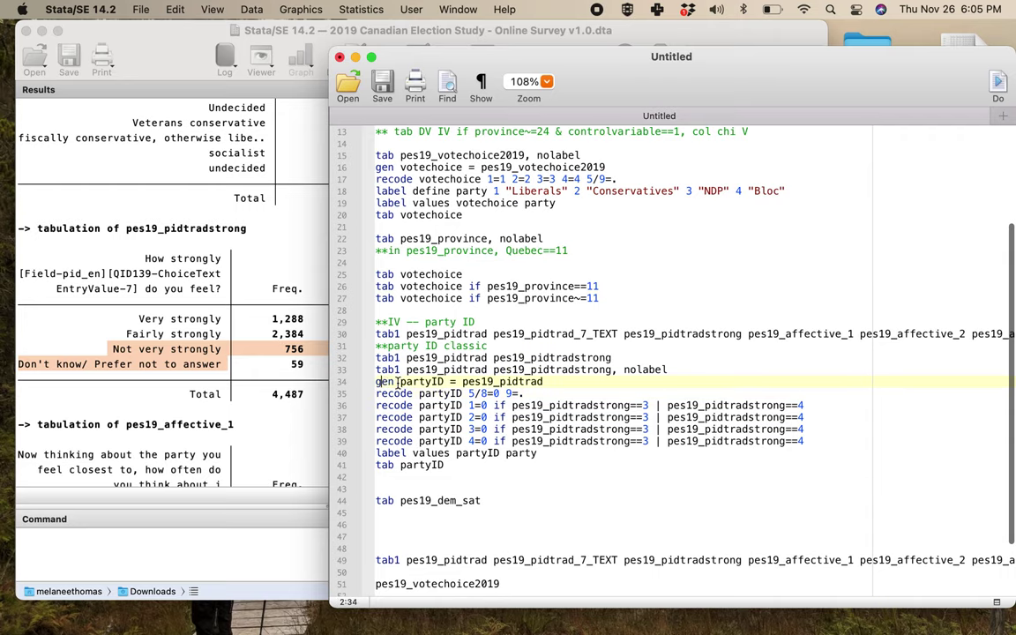
left_click(515, 382)
left_click(250, 547)
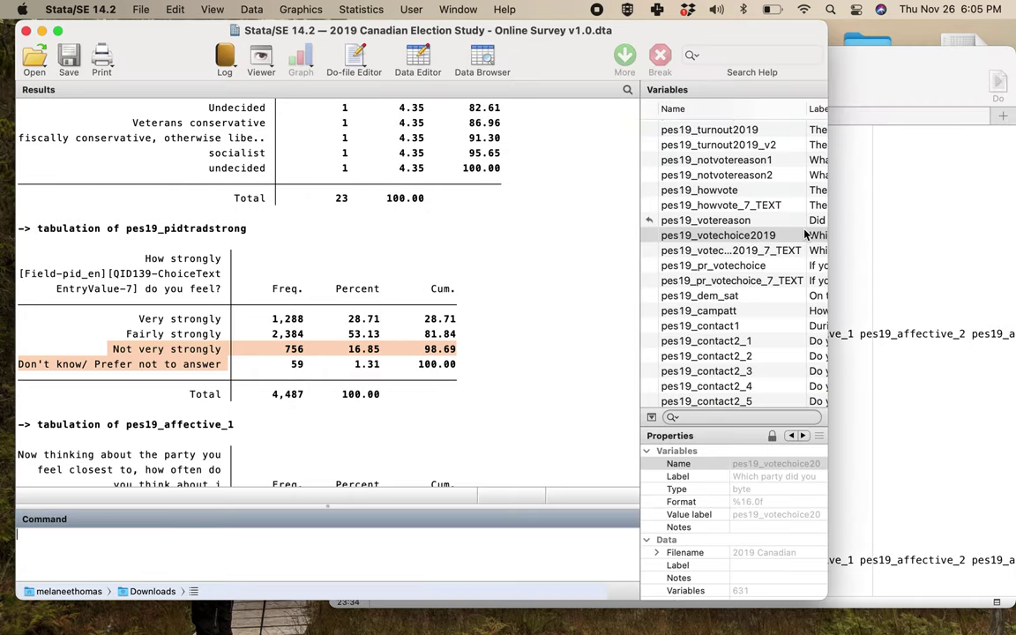
scroll(794, 247, "down", 10)
scroll(804, 234, "down", 15)
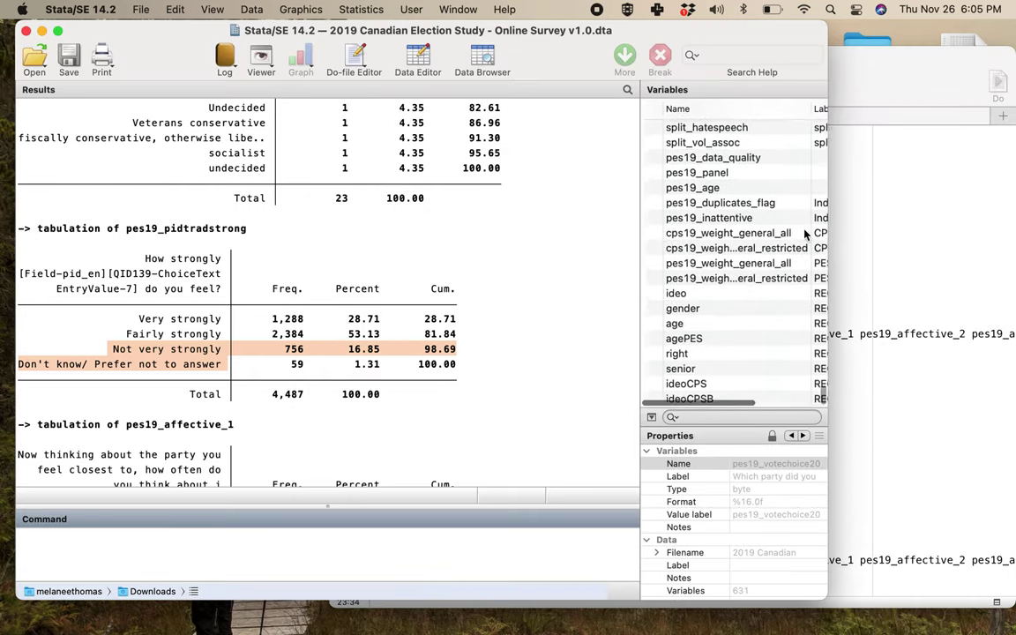
left_click(899, 436)
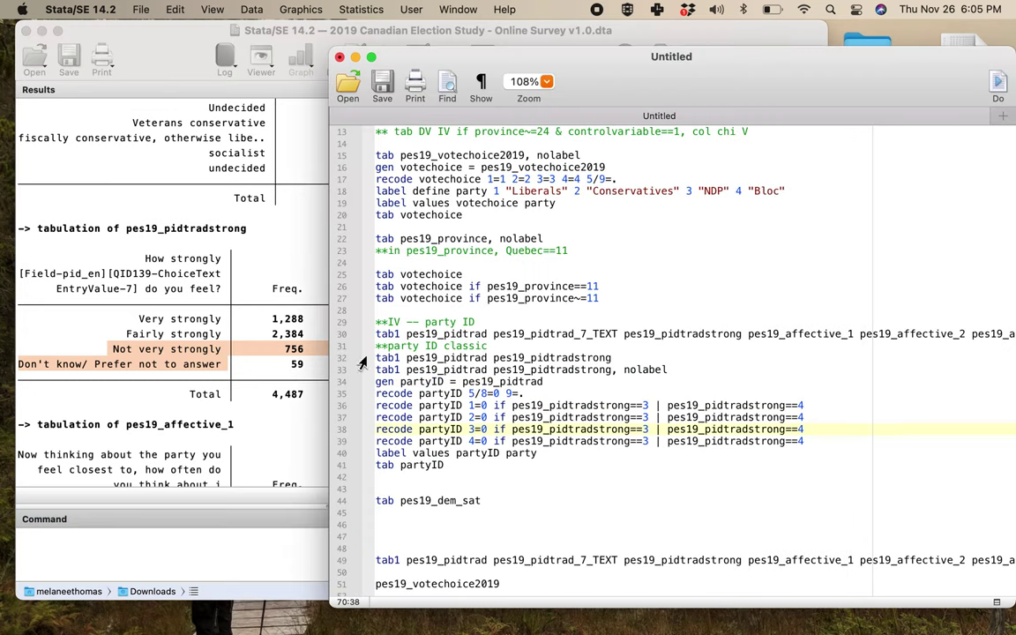
scroll(211, 283, "up", 5)
scroll(228, 304, "up", 7)
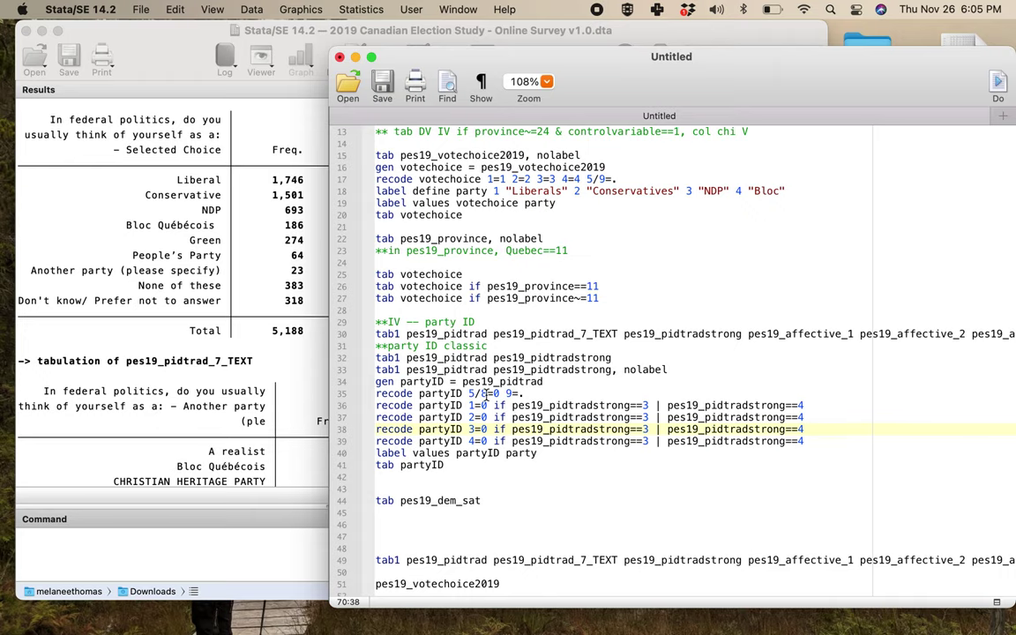
left_click(217, 250)
left_click_drag(216, 250, 221, 284)
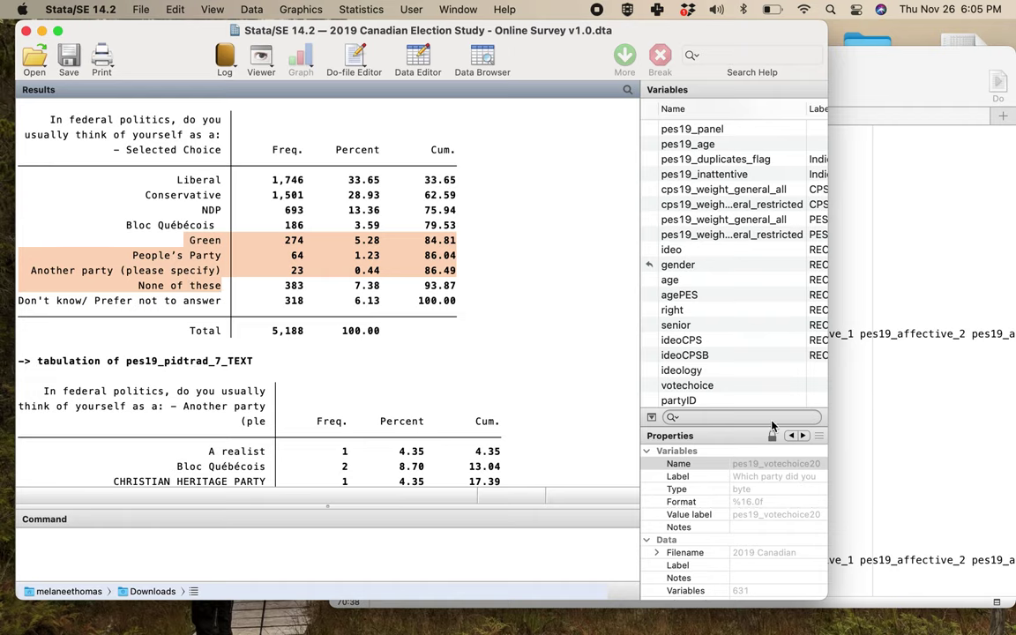
left_click(893, 429)
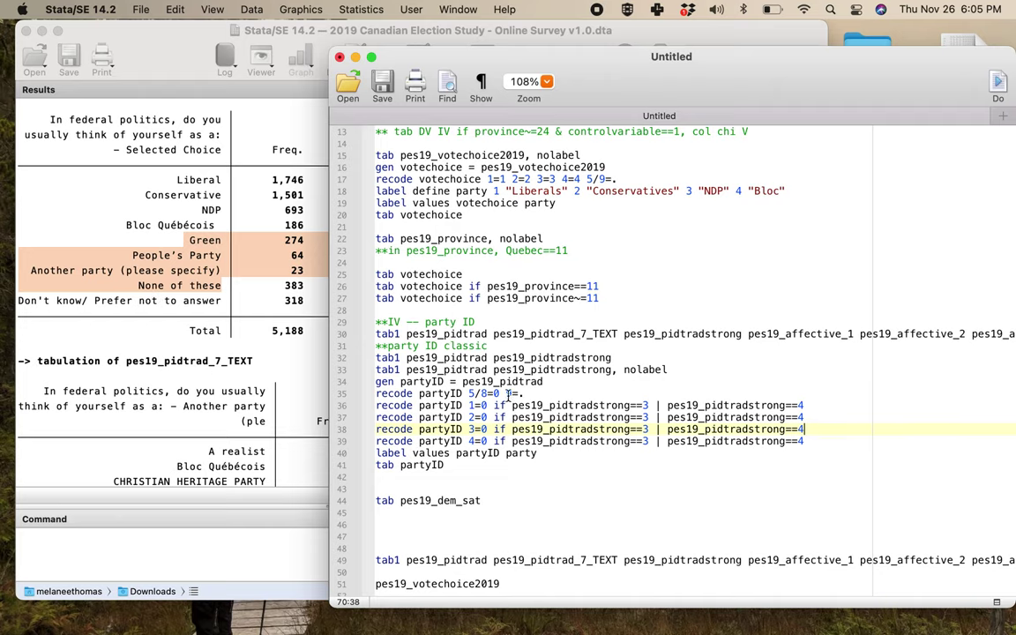
scroll(579, 365, "down", 2)
left_click(604, 441)
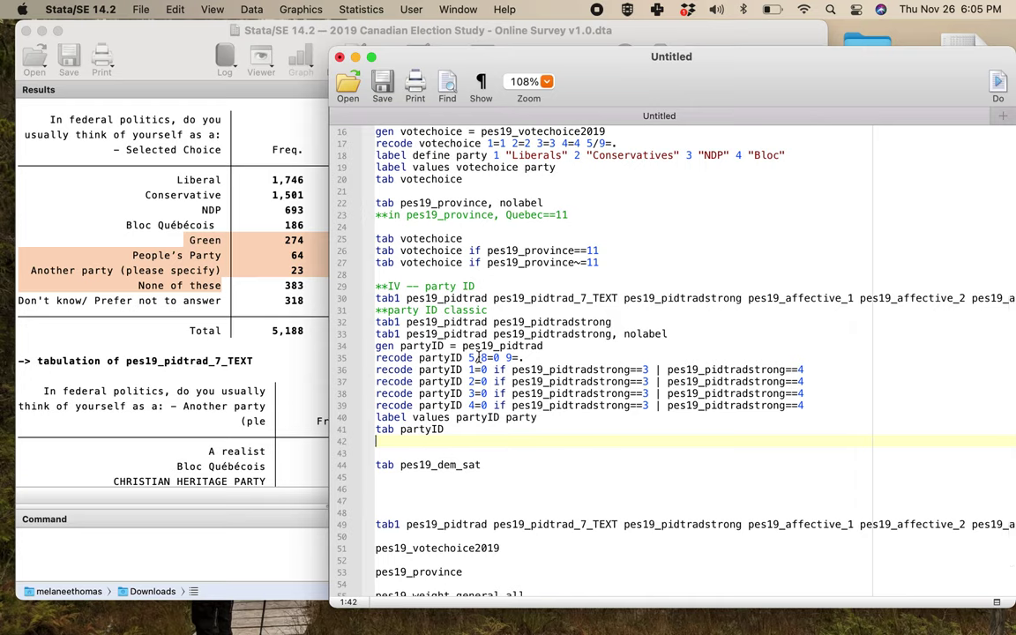
left_click_drag(468, 358, 522, 358)
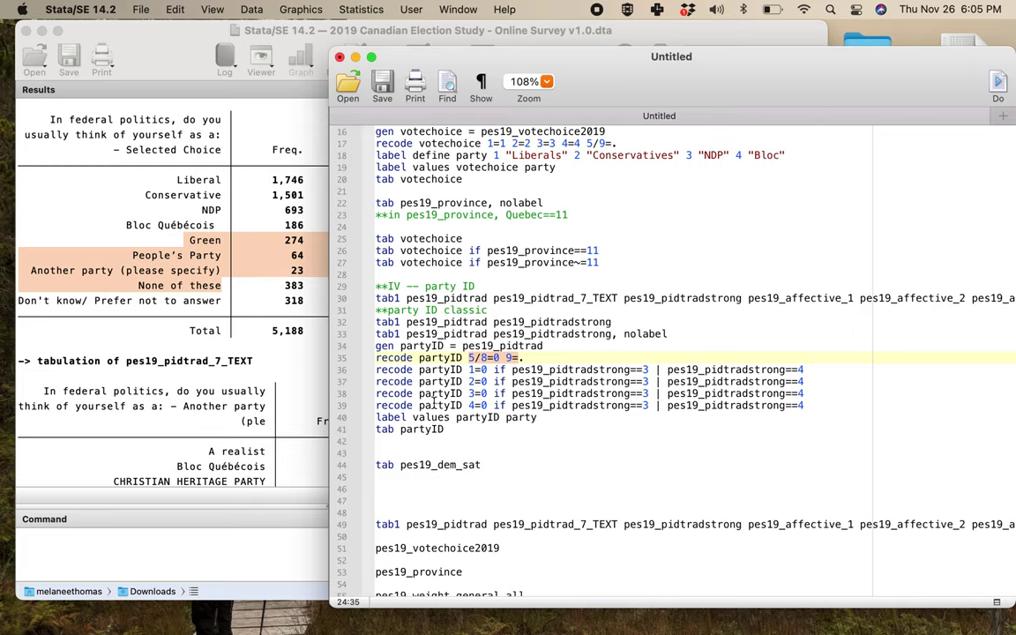
left_click(377, 372)
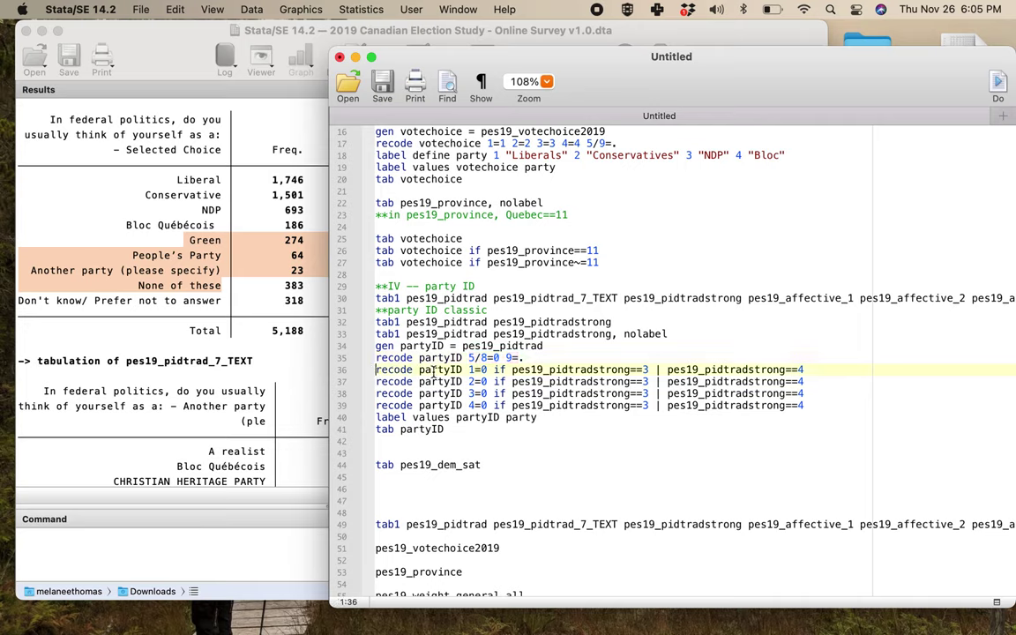
left_click_drag(378, 371, 487, 371)
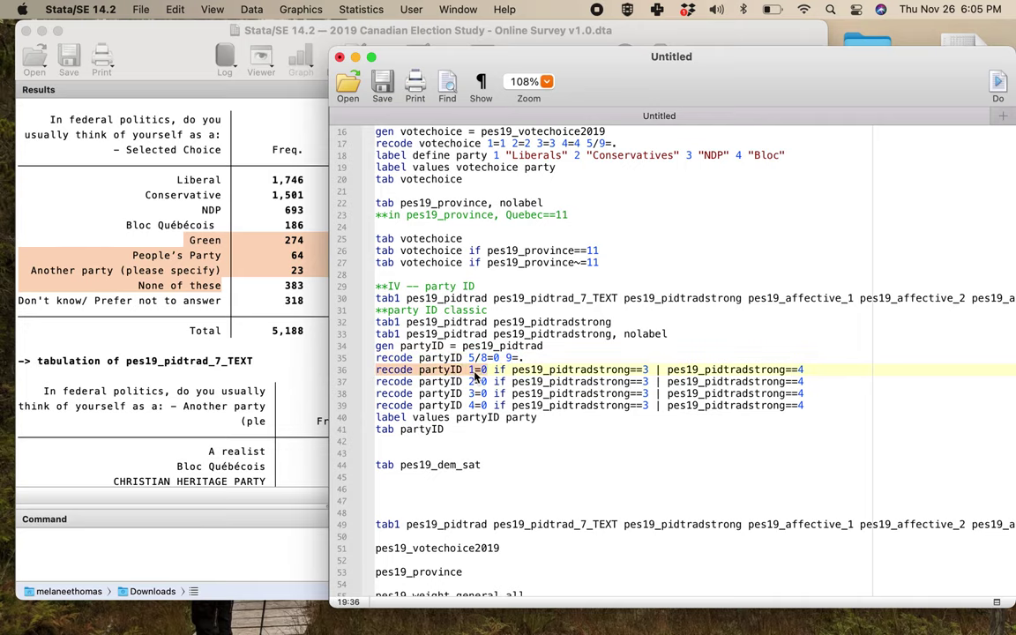
scroll(475, 377, "right", 1)
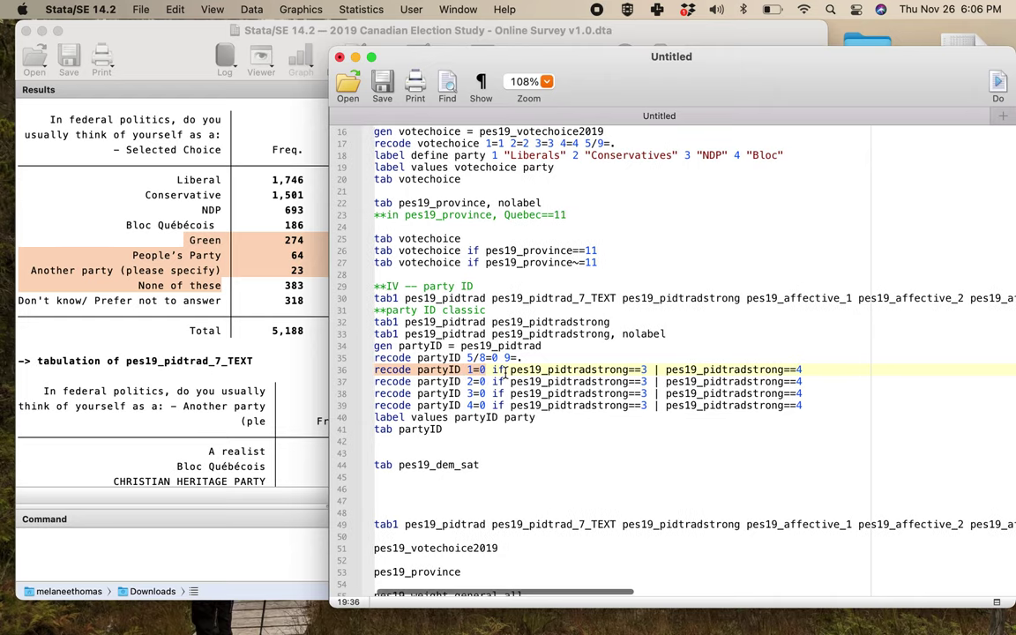
scroll(264, 347, "down", 10)
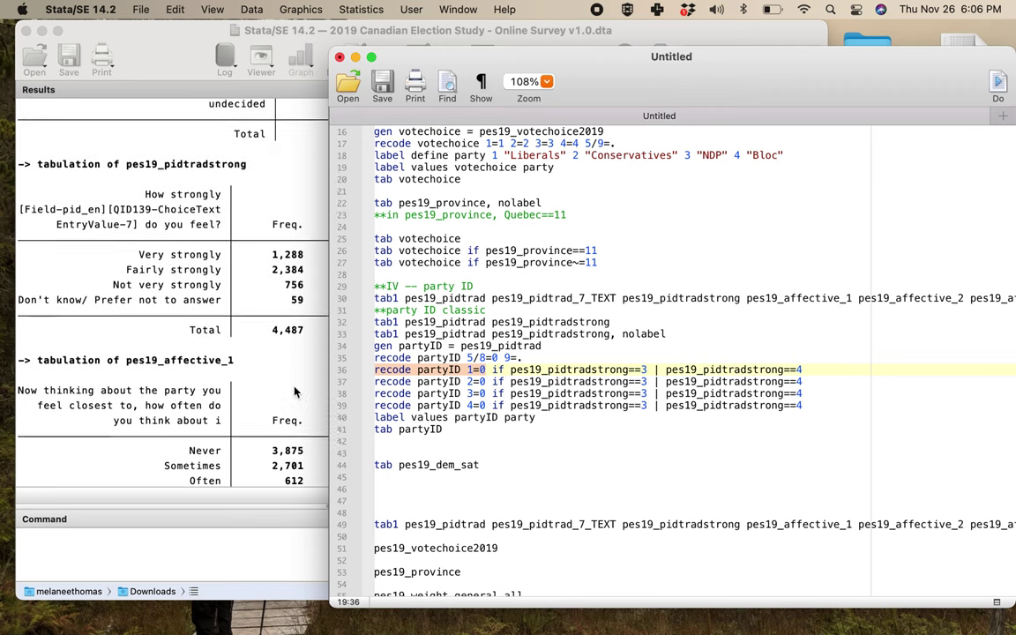
scroll(295, 392, "down", 2)
left_click(118, 241)
left_click_drag(110, 241, 225, 251)
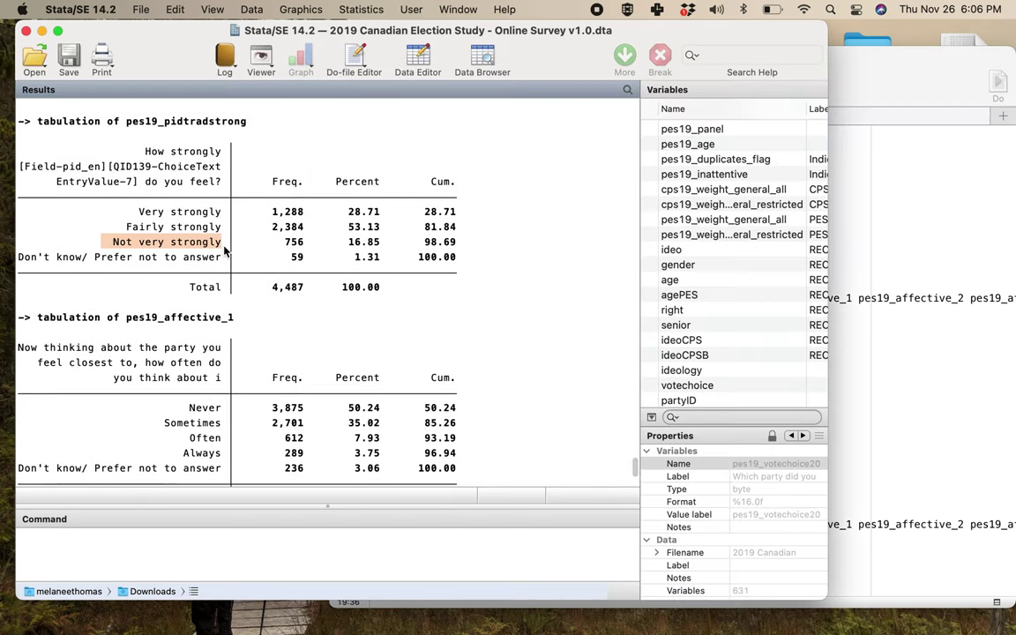
left_click(841, 380)
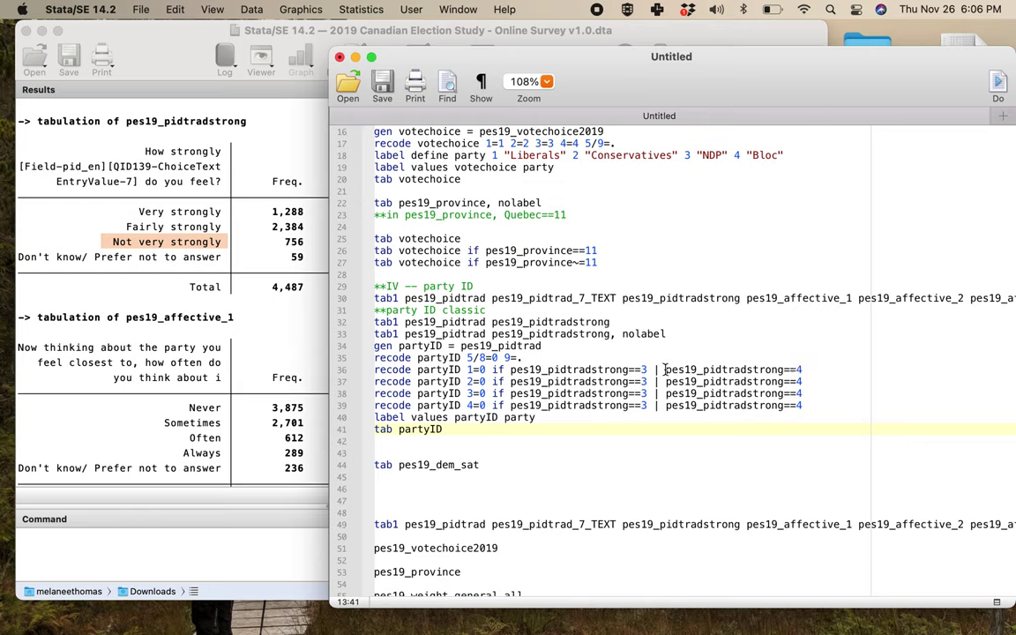
left_click(666, 370)
left_click(620, 475)
scroll(622, 422, "down", 1)
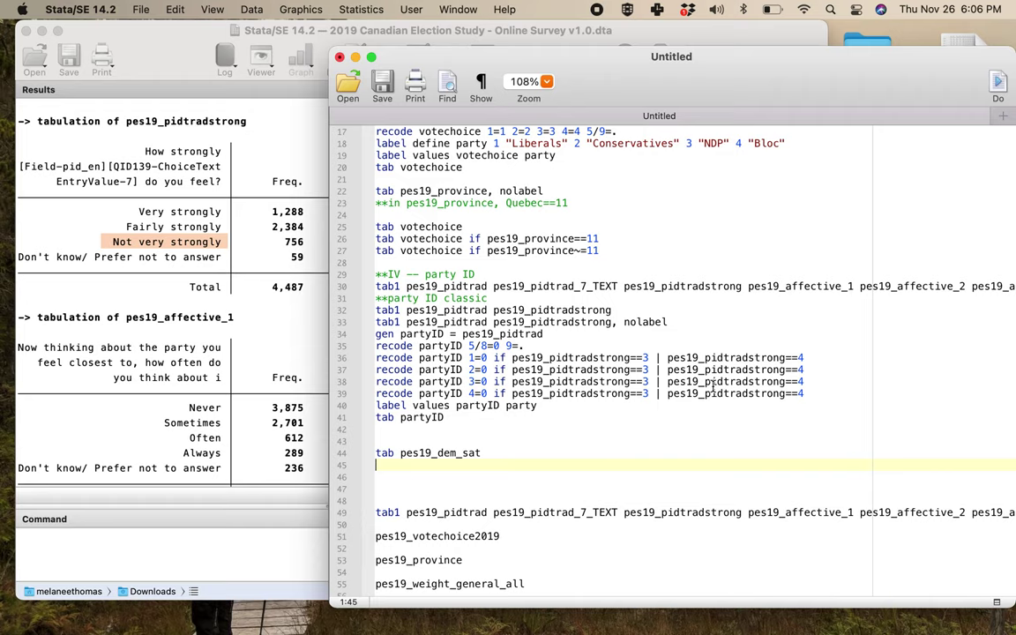
left_click(379, 357)
Run lines 36–41 of partyID recodes; the table shows Liberals 28.28%, Conservatives 25.52% of 4,870.
key("shift+Down")
key("shift+Down")
key("shift+Down")
key("shift+Down")
key("shift+Down")
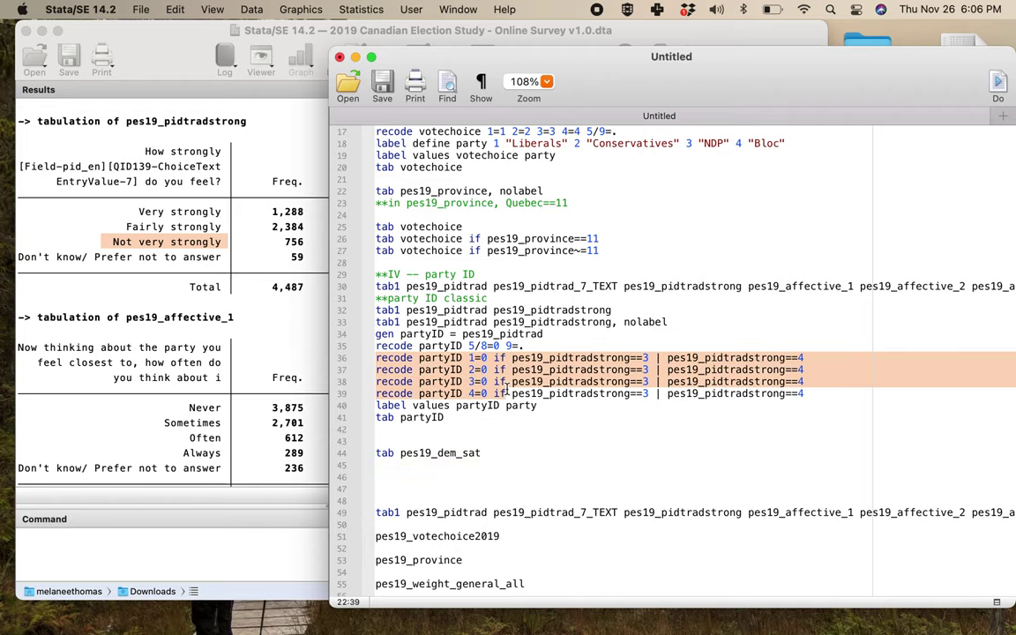
key("shift+End")
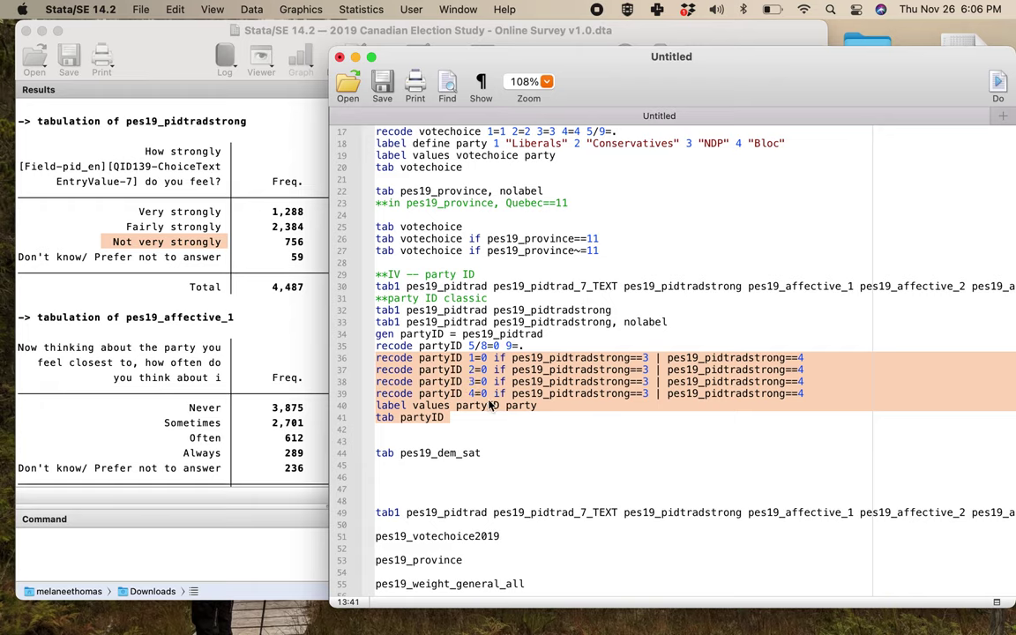
key("super+shift+d")
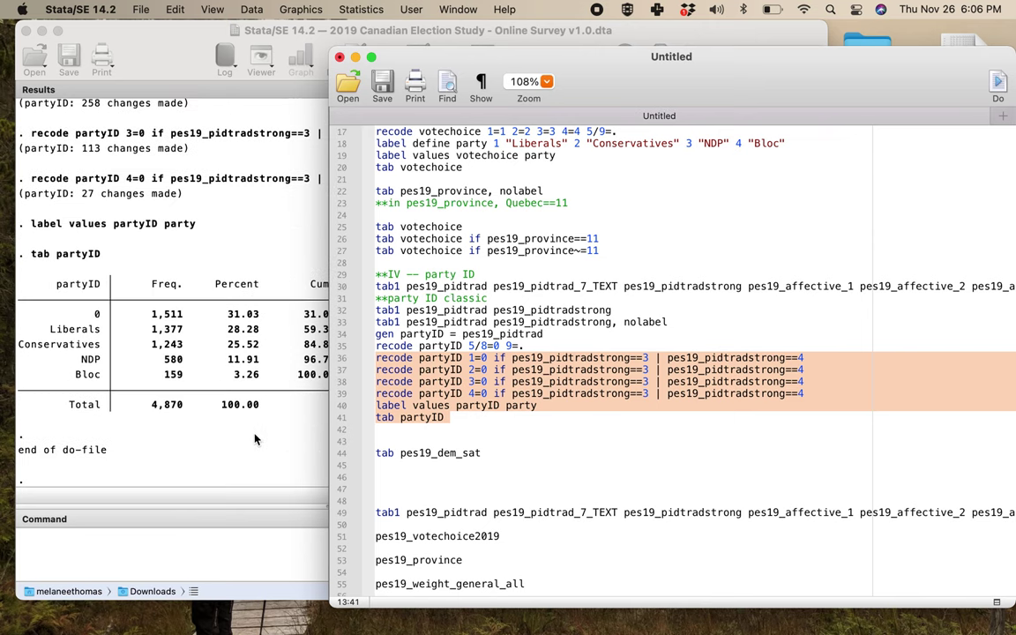
left_click(254, 438)
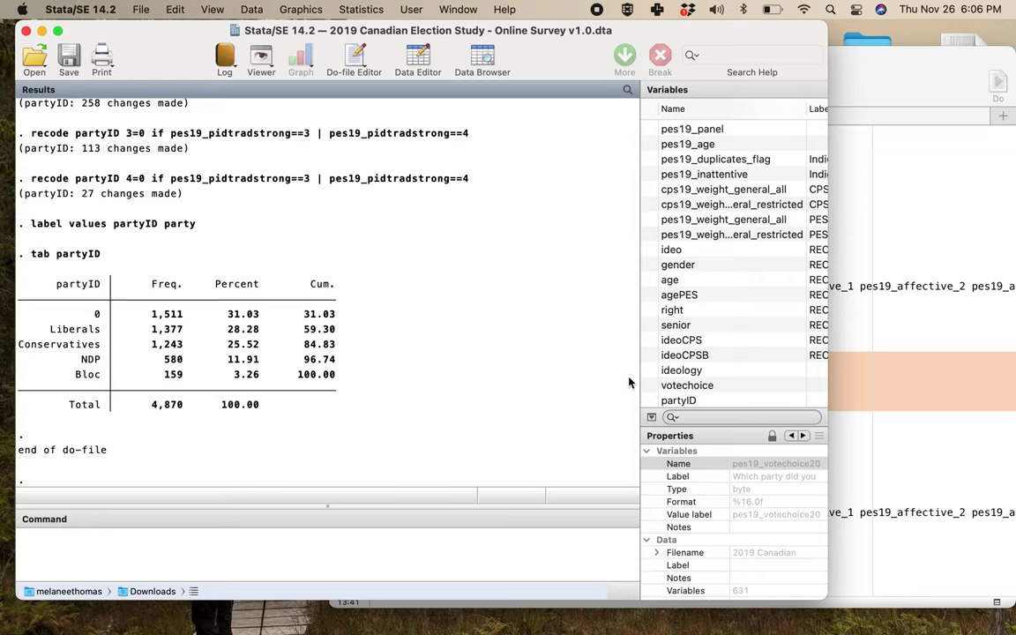
left_click(923, 438)
left_click(451, 420)
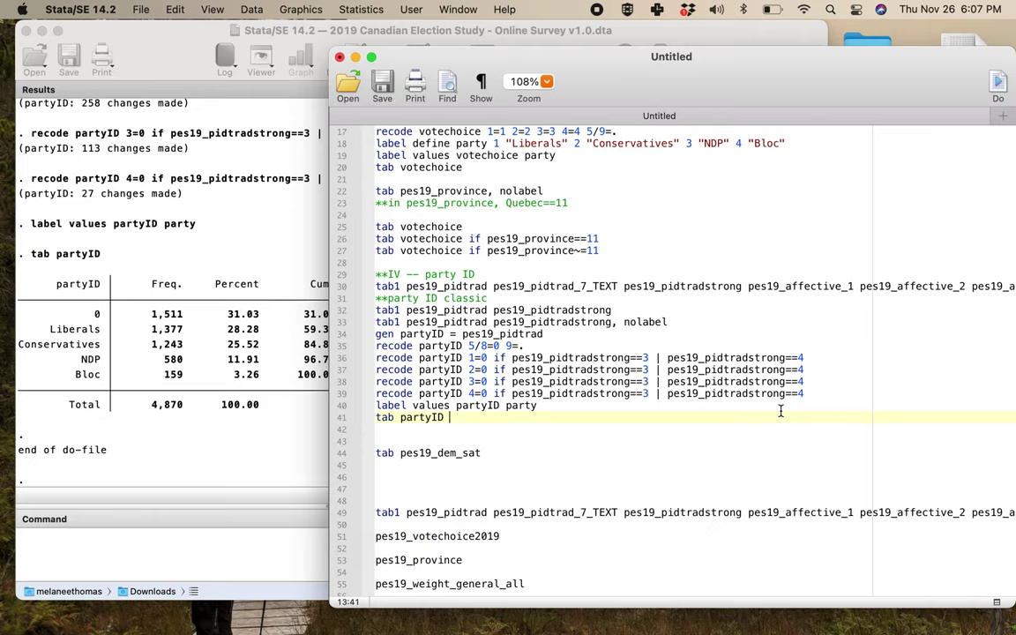
Add 'recode partyID 0=., gen(partyID_crosstab)' and a tab partyID_crosstab line after tab partyID.
key("Return")
type("re")
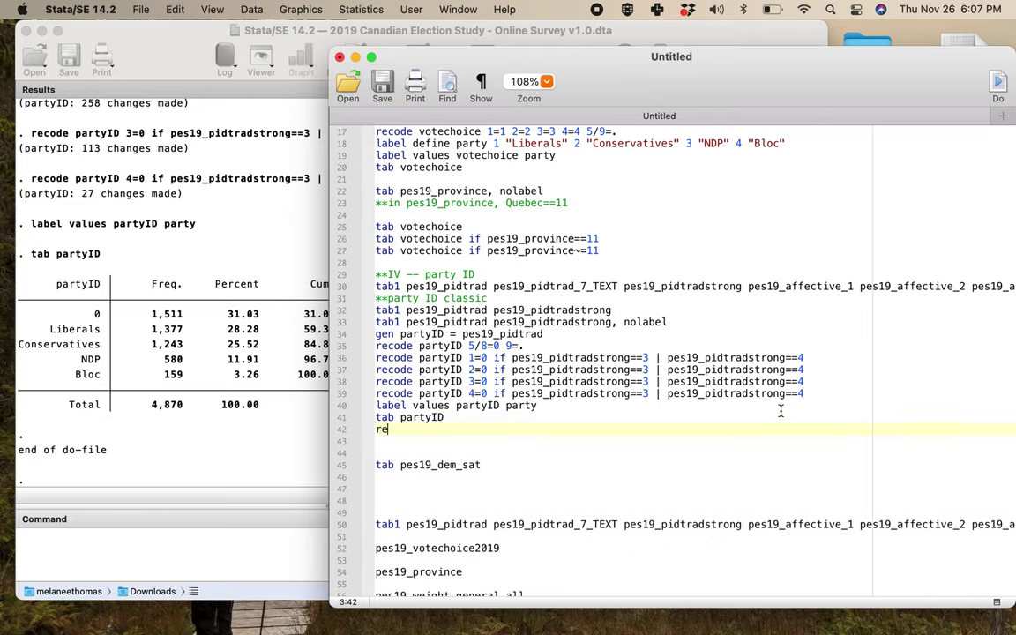
type("code partyID")
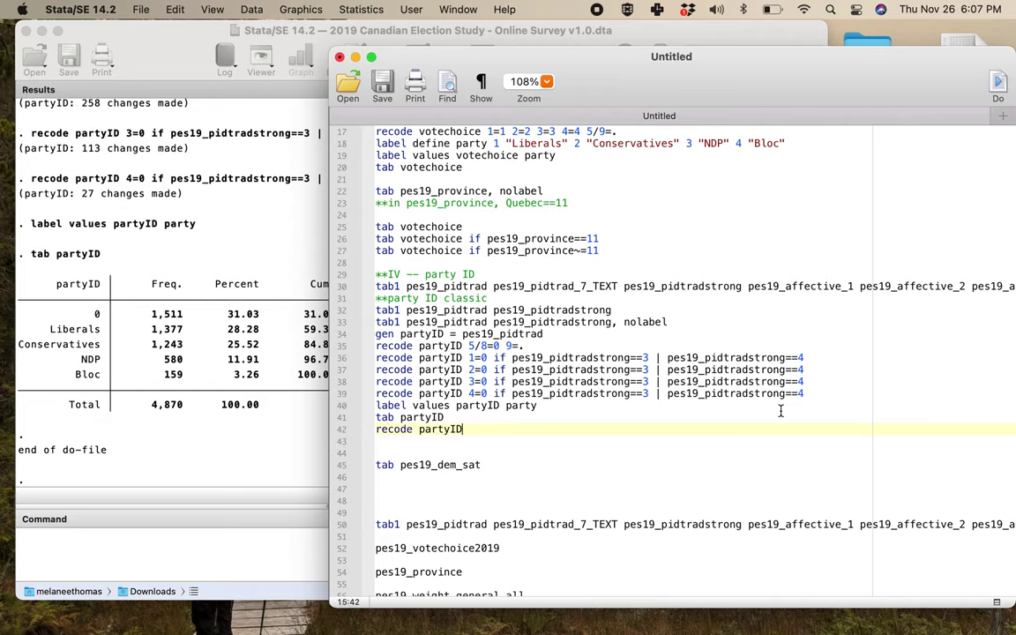
type(" 0=., gen(partyID_")
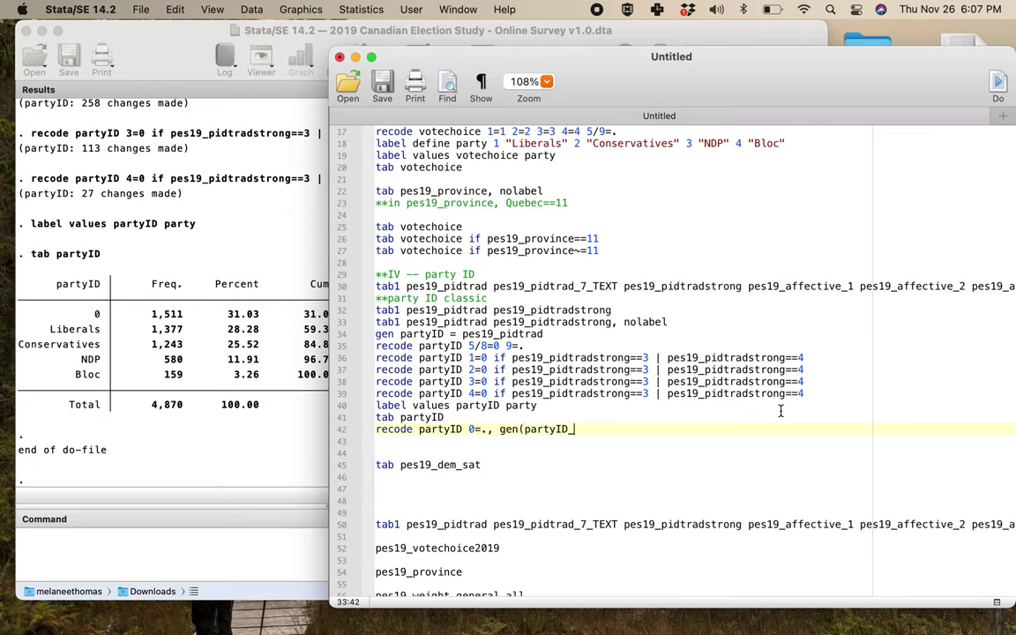
type("crosstab)")
key("Return")
type("ta")
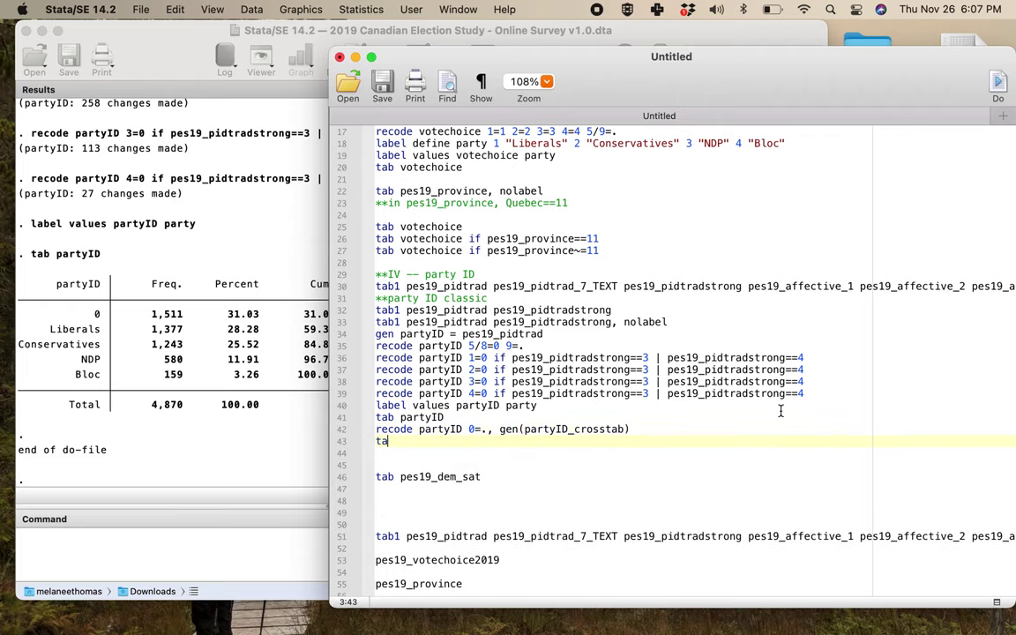
type("b partyuID_crosstab")
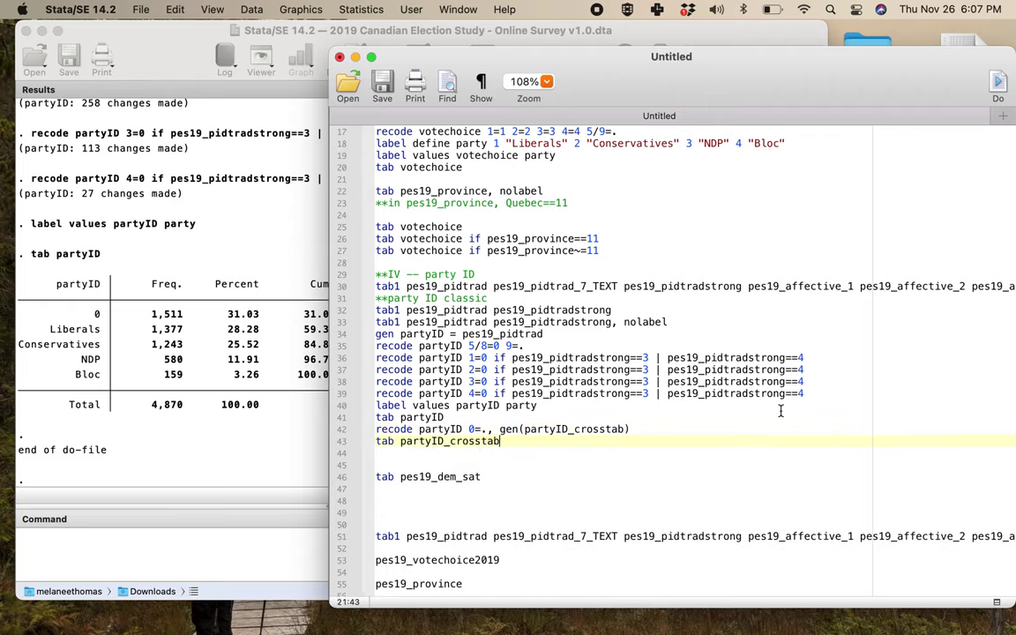
left_click_drag(420, 430, 635, 432)
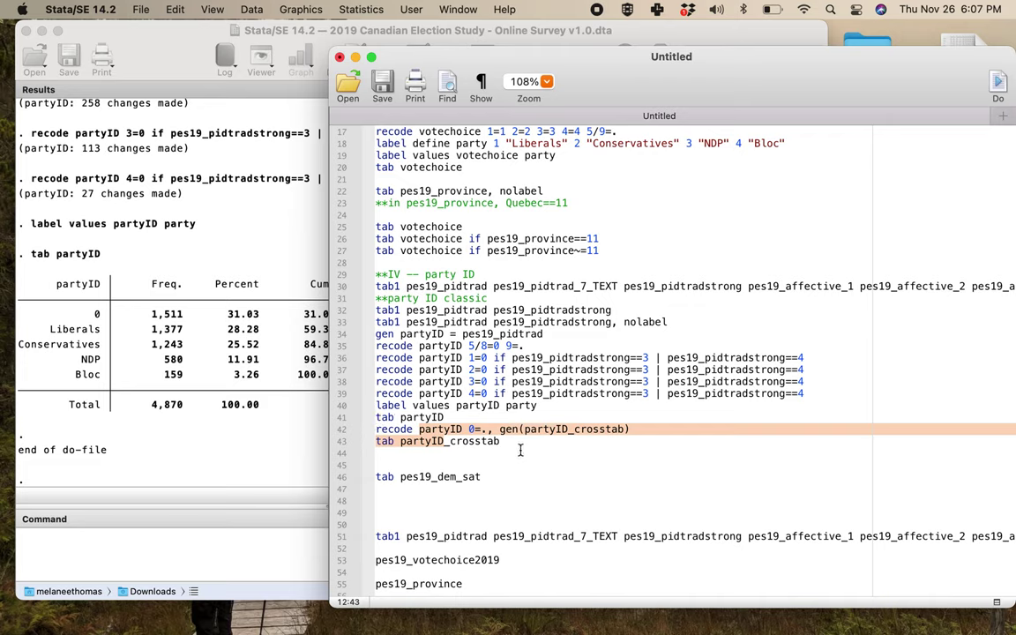
Add 'label values partyID_crosstab party' above the tab line and run both, giving Liberals 40.99%, Conservatives 37.01%.
key("super+shift+d")
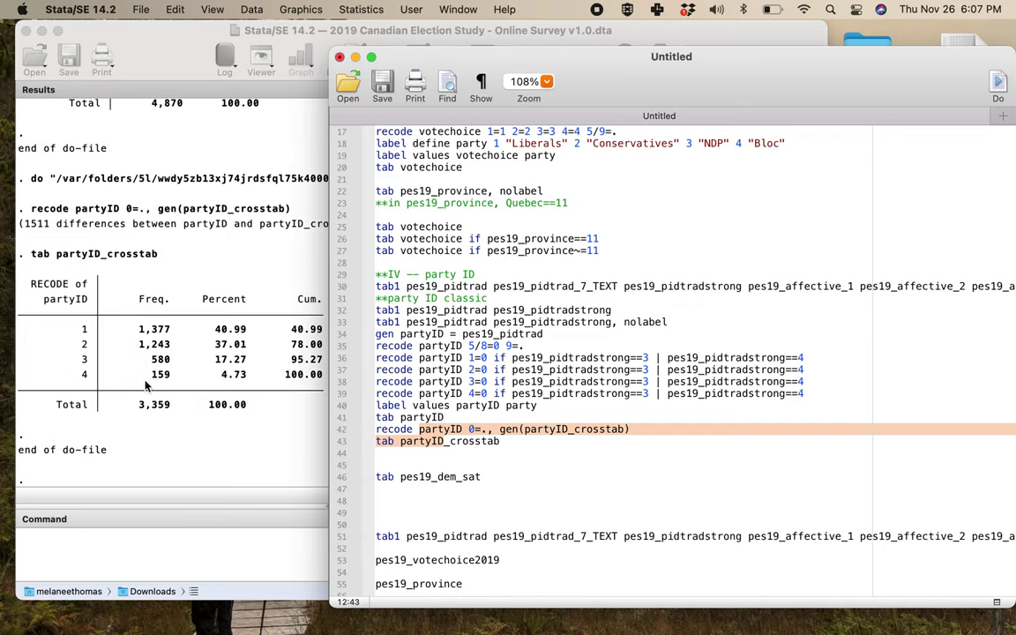
left_click(572, 440)
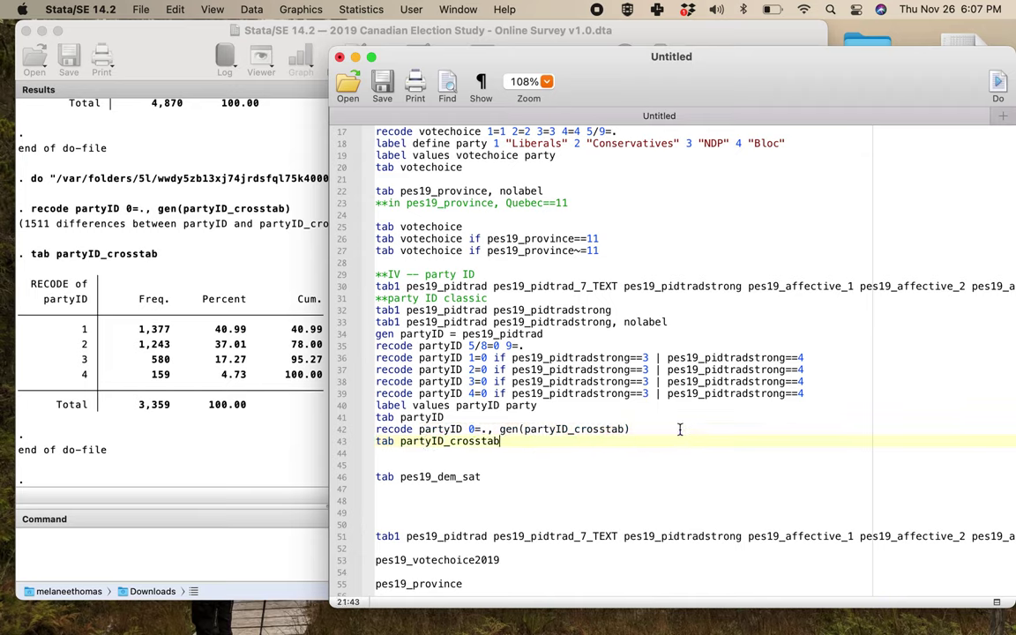
key("Return")
type("label va")
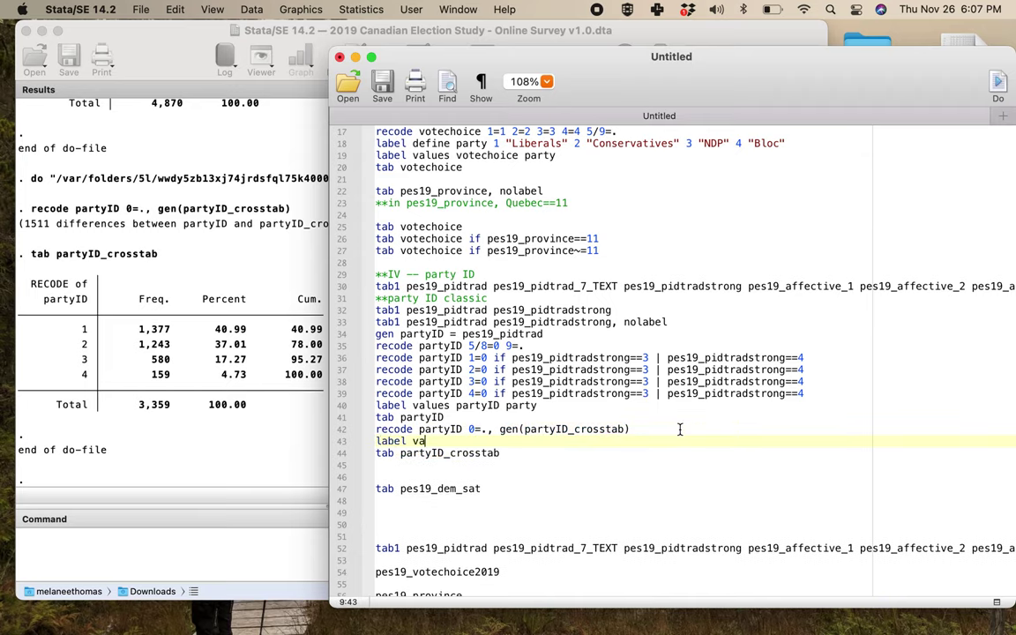
type("lues partyID_crosstab party")
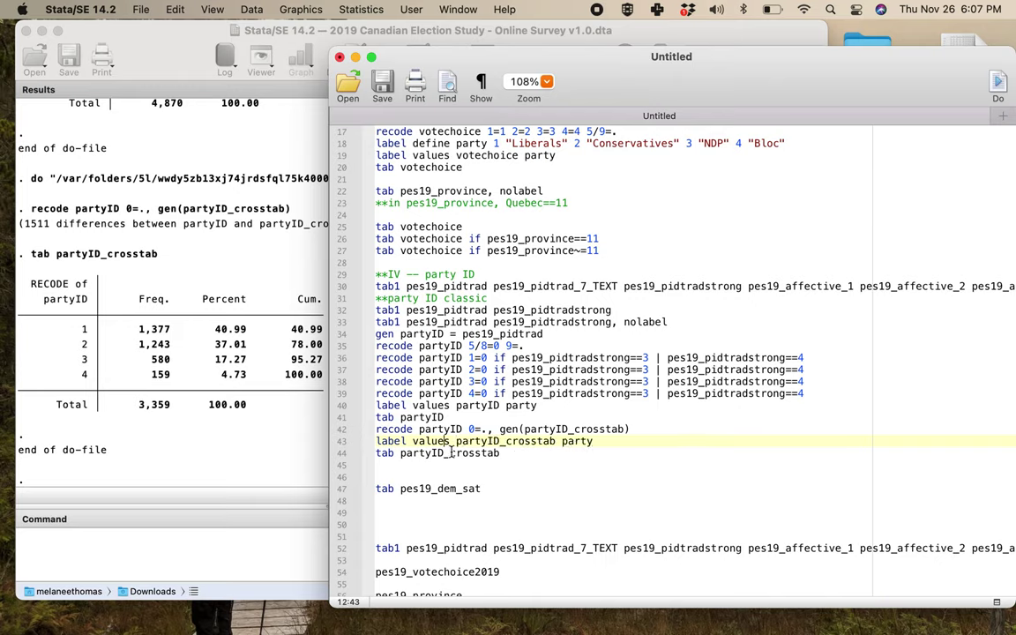
left_click_drag(450, 441, 453, 453)
key("super+shift+d")
scroll(455, 462, "right", 3)
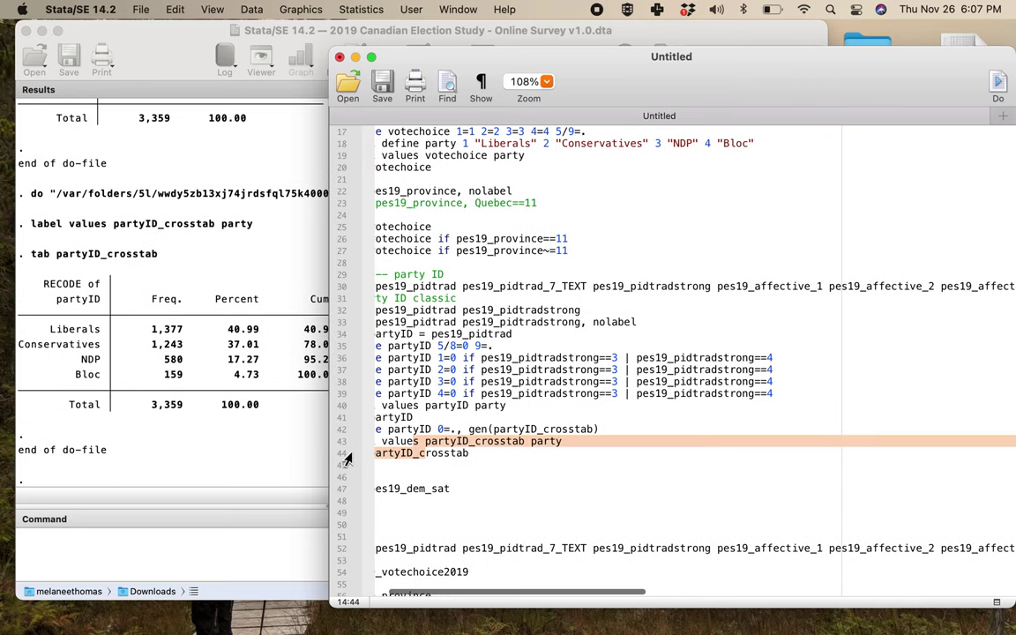
scroll(424, 429, "left", 3)
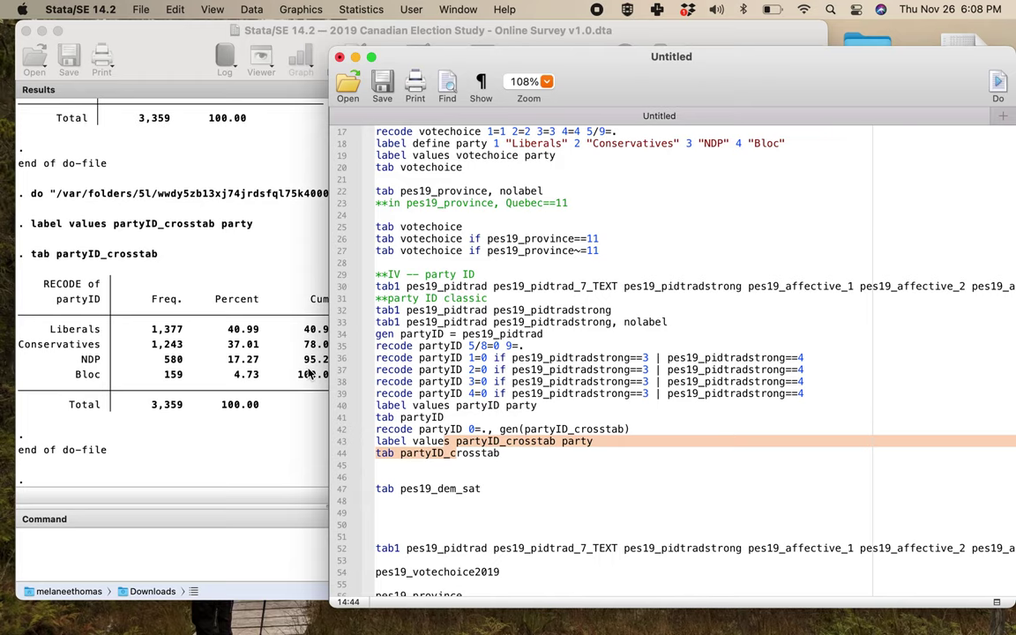
Write the Quebec crosstab 'tab partyID_crosstab votechoice if pes19_province==…, col chi V'.
left_click(517, 452)
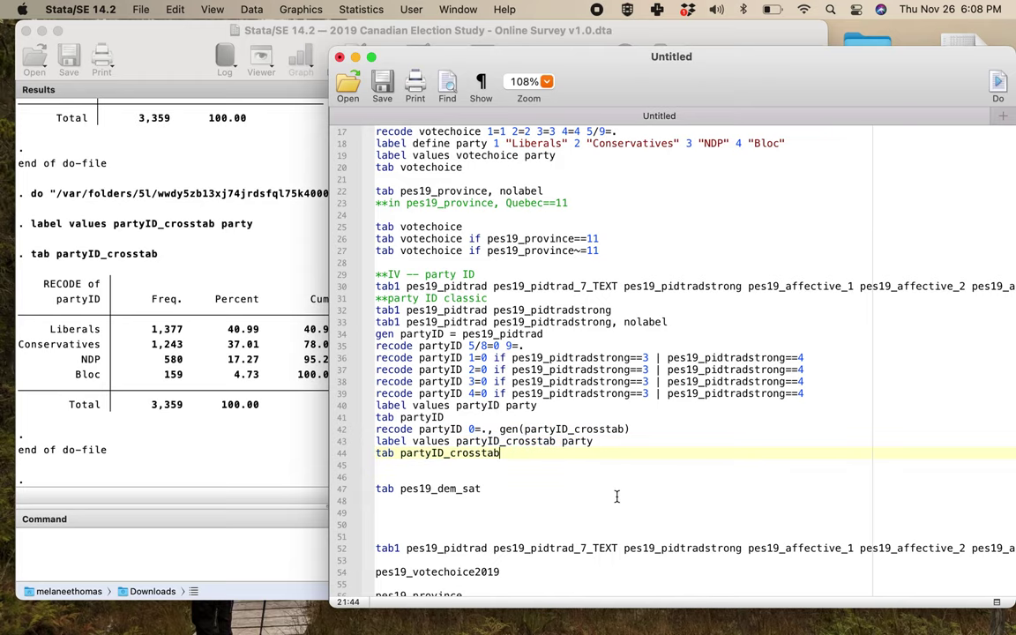
scroll(617, 497, "up", 3)
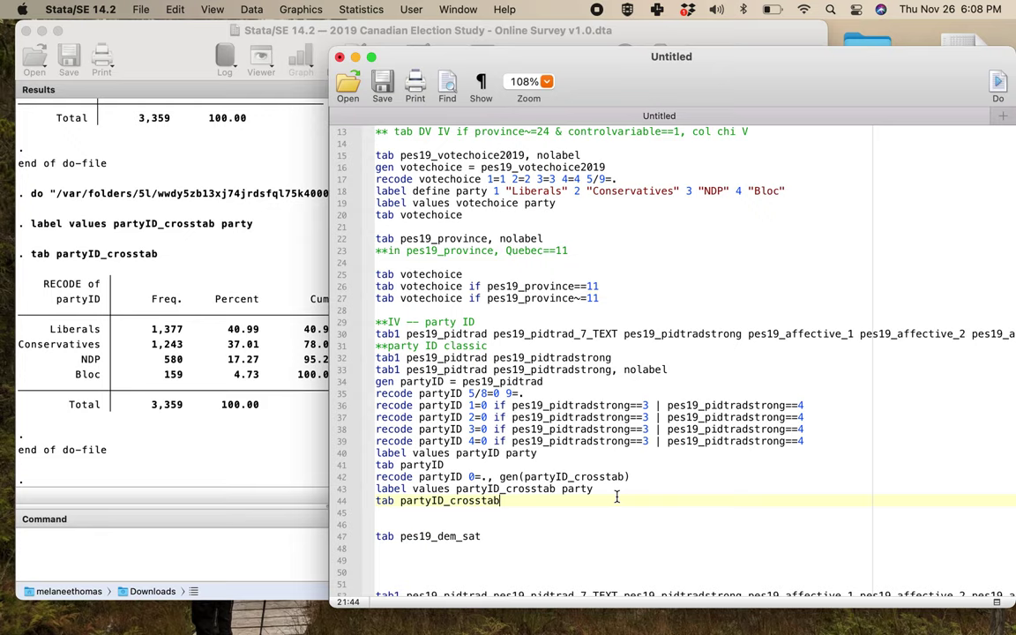
key("Return")
key("Return")
type("tab party")
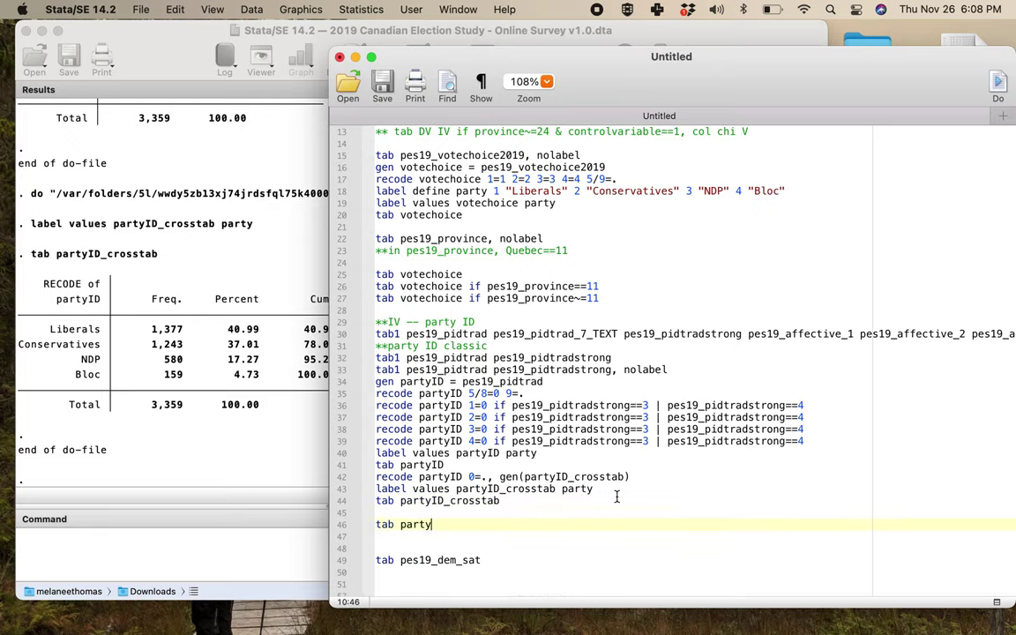
type("ID_crosstab votre")
key("BackSpace")
key("BackSpace")
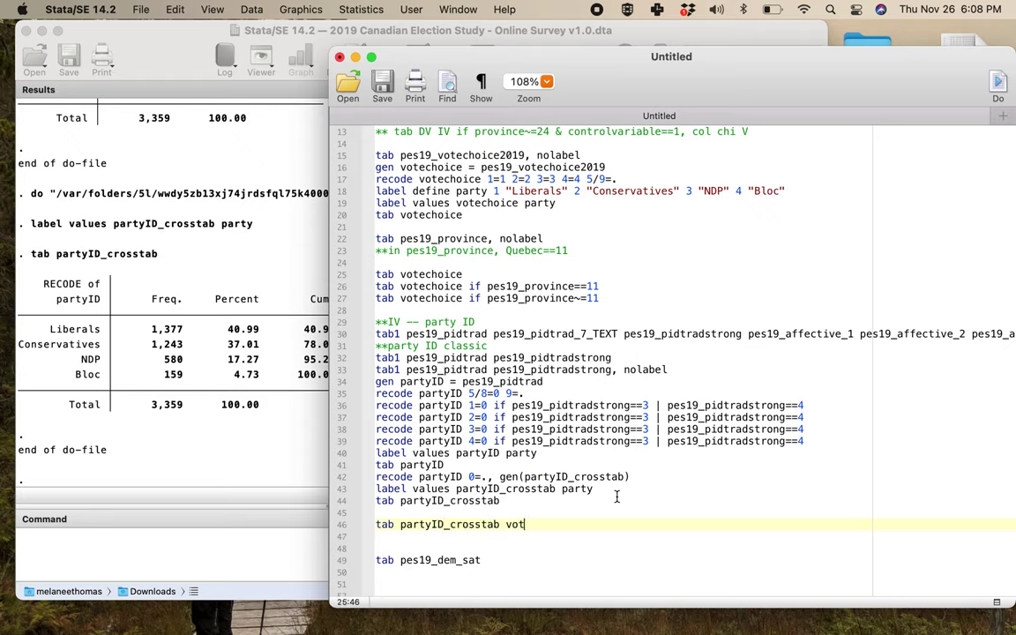
type("echoice if pes19_province==")
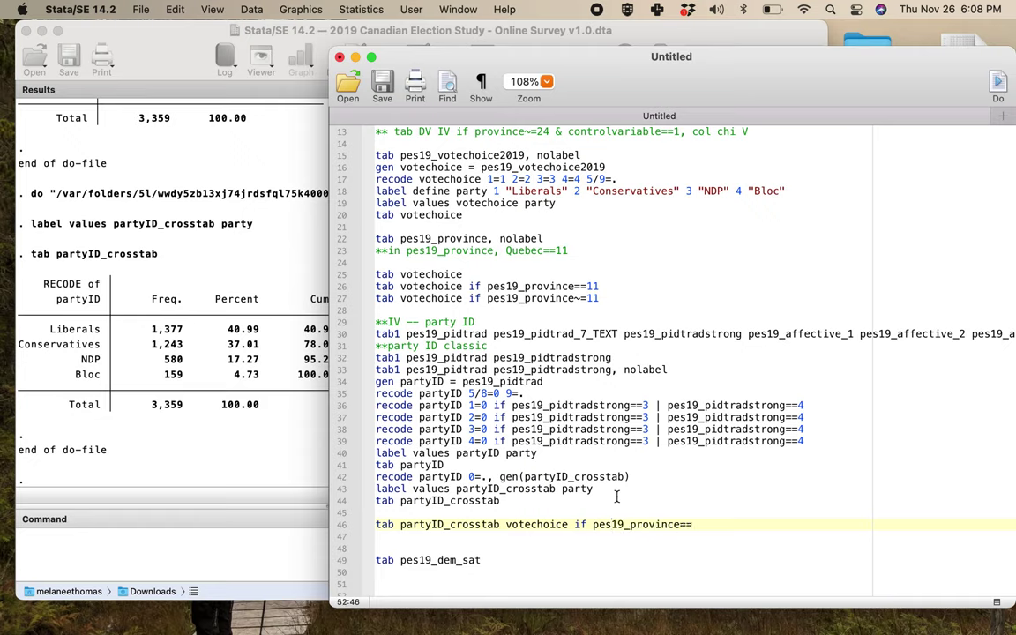
key("BackSpace")
key("BackSpace")
key("BackSpace")
type("e==1, col chi V")
key("Return")
Duplicate it with a ~=11 outside-Quebec condition, fix Quebec to ==11, and run it (Cramér's V 0.8174).
left_click_drag(769, 524, 377, 525)
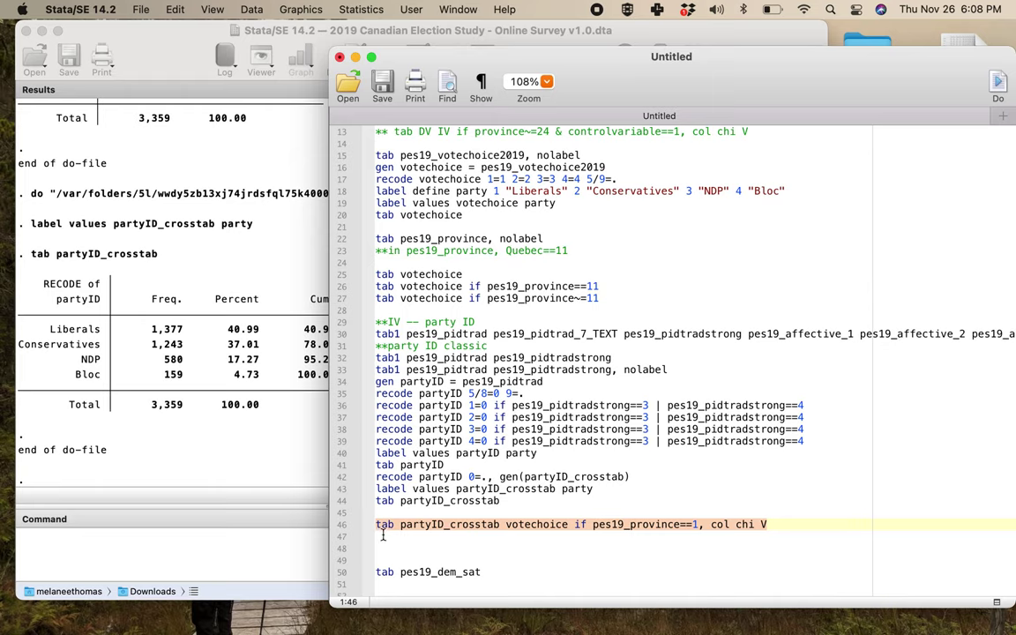
key("ctrl+c")
left_click(415, 535)
key("ctrl+v")
left_click(694, 524)
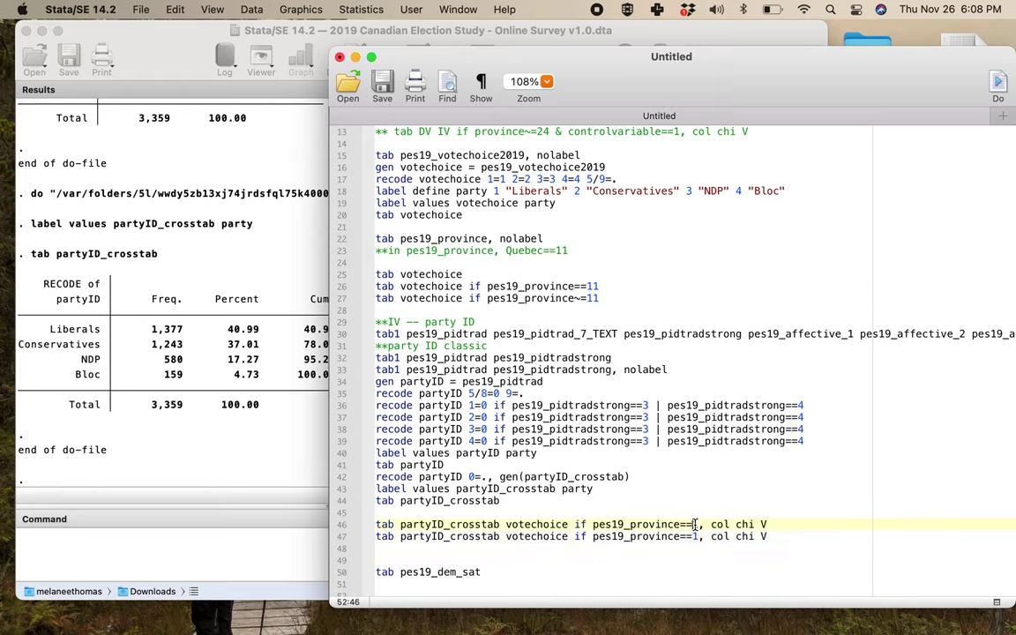
type("1")
left_click(686, 536)
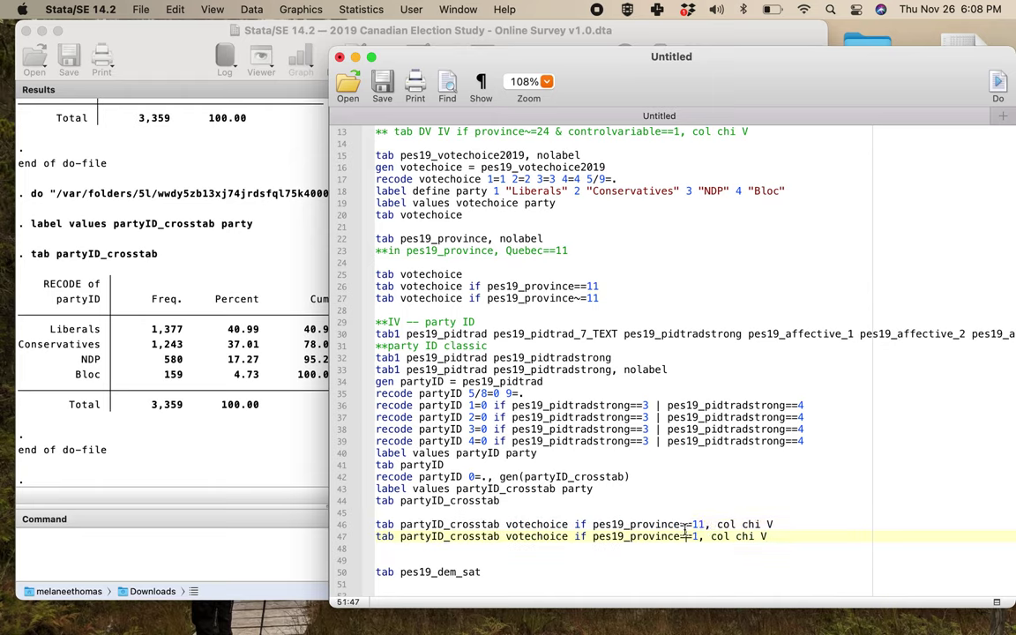
key("BackSpace")
type("~=1")
left_click_drag(503, 525, 558, 524)
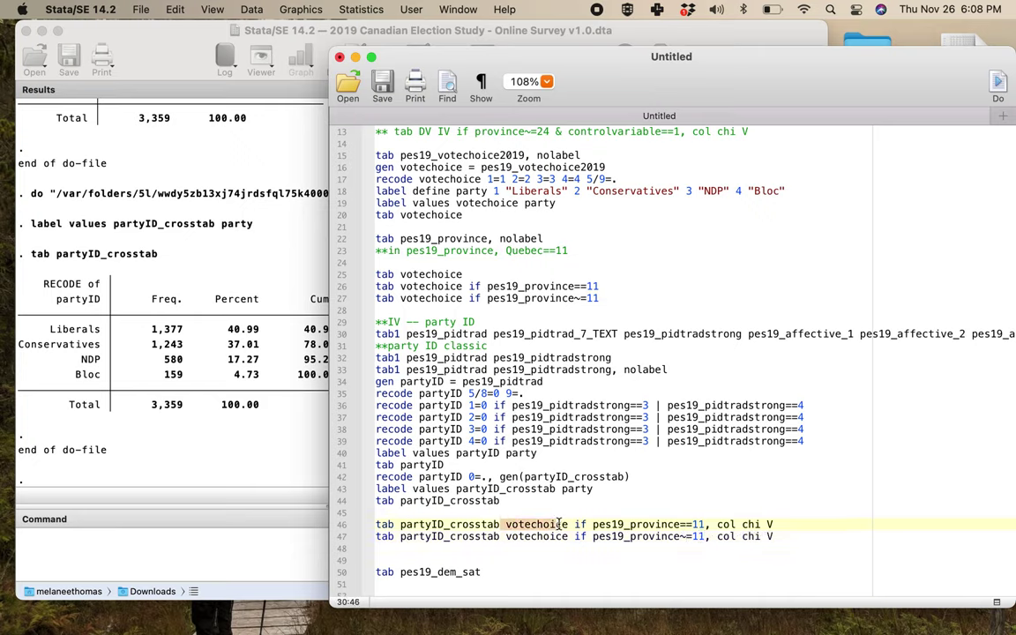
key("super+shift+d")
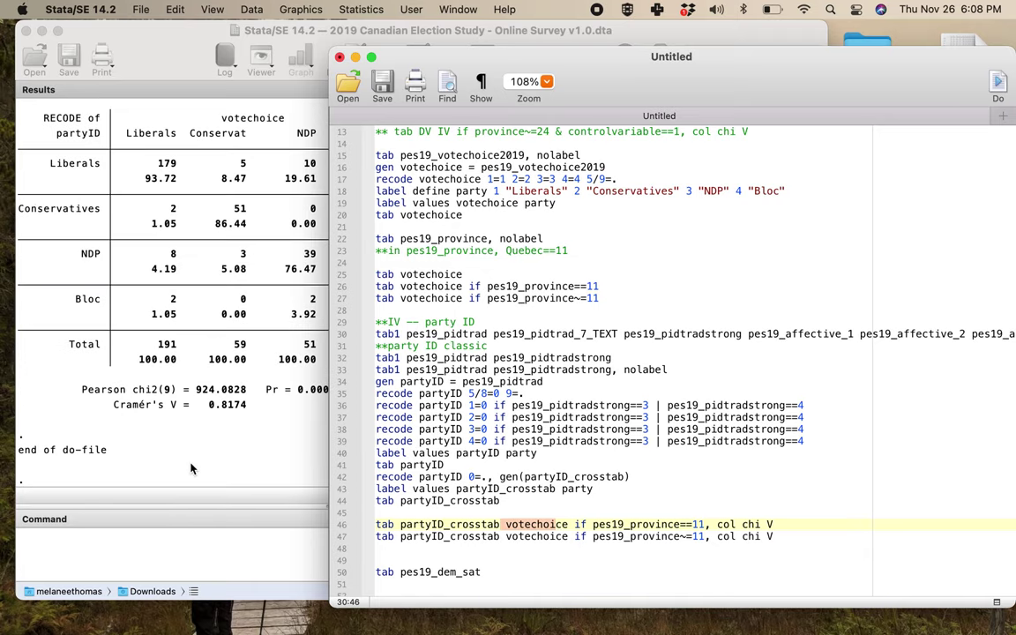
Reorder the Quebec command to 'tab votechoice partyID_crosstab if …'.
left_click(196, 463)
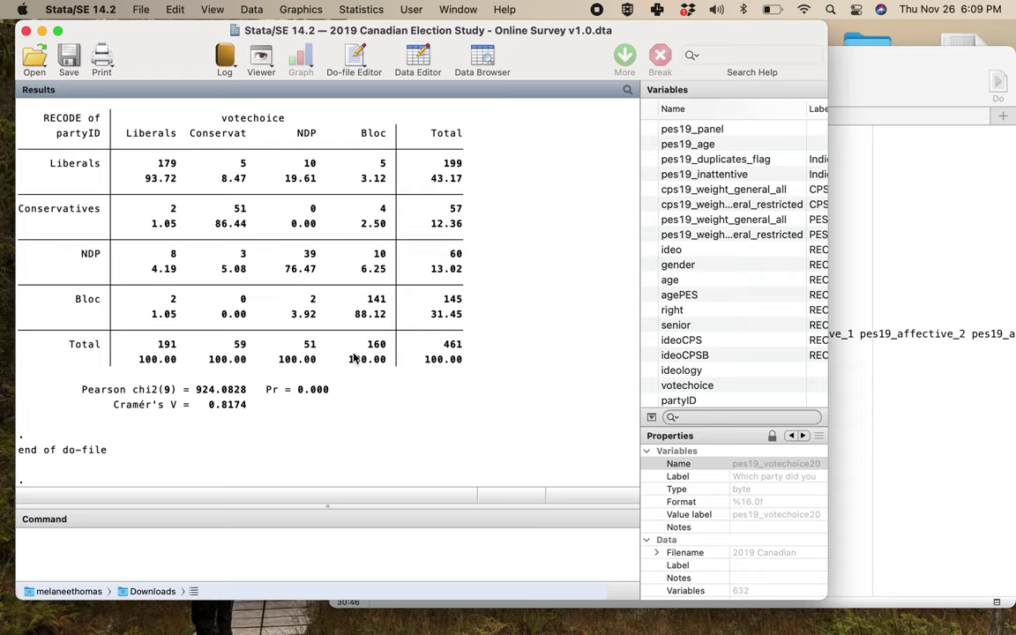
scroll(354, 356, "up", 3)
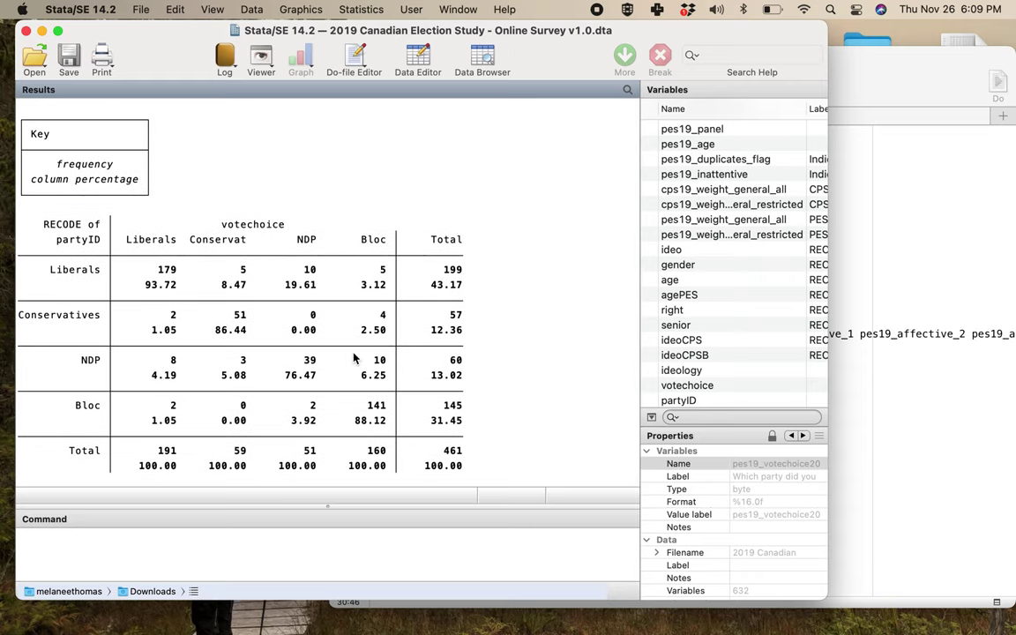
left_click(899, 358)
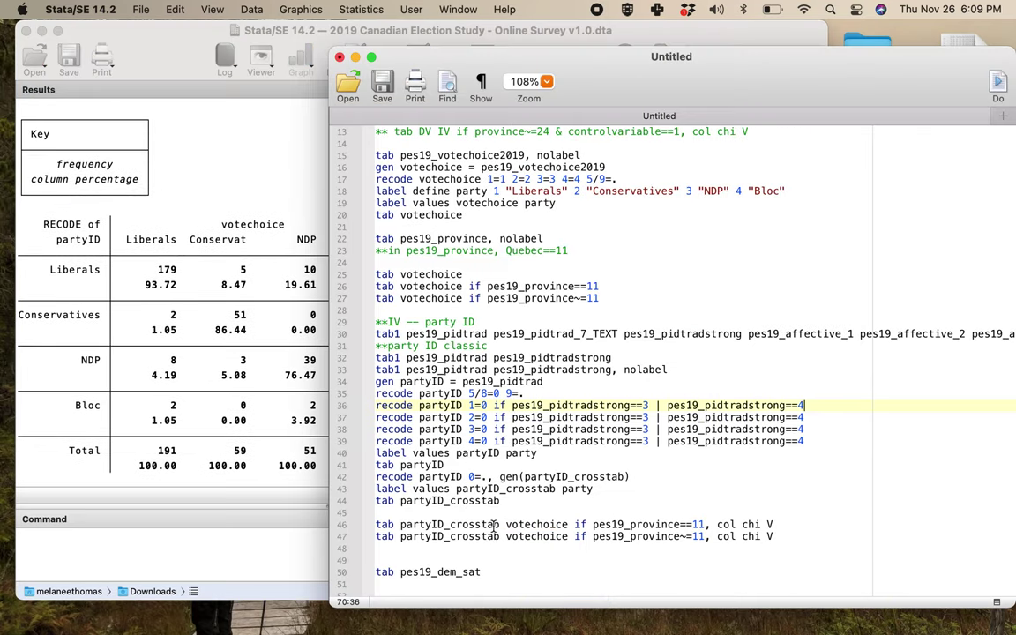
left_click_drag(500, 524, 400, 526)
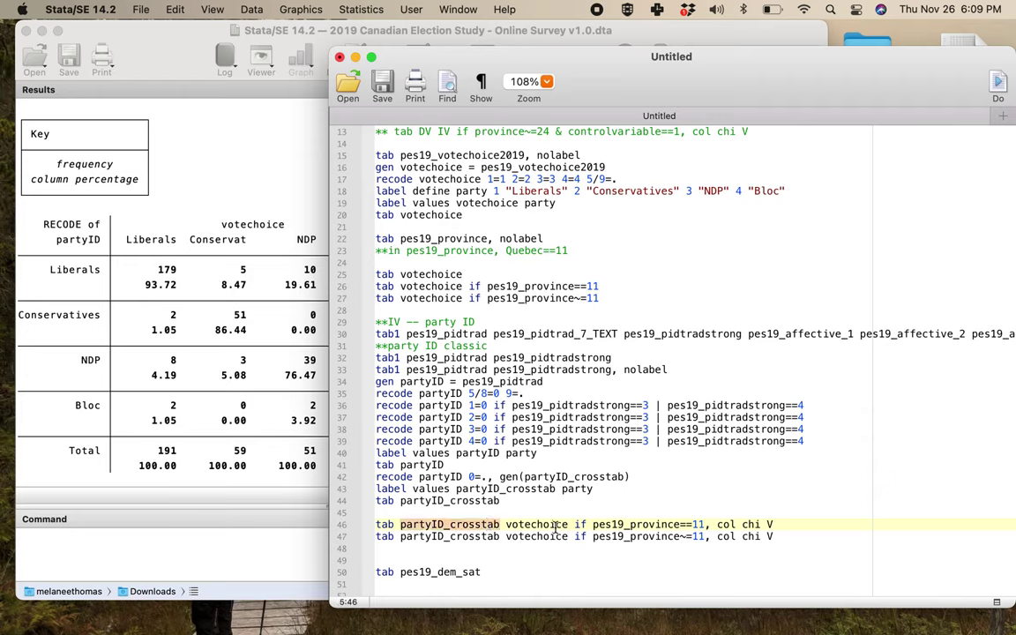
key("BackSpace")
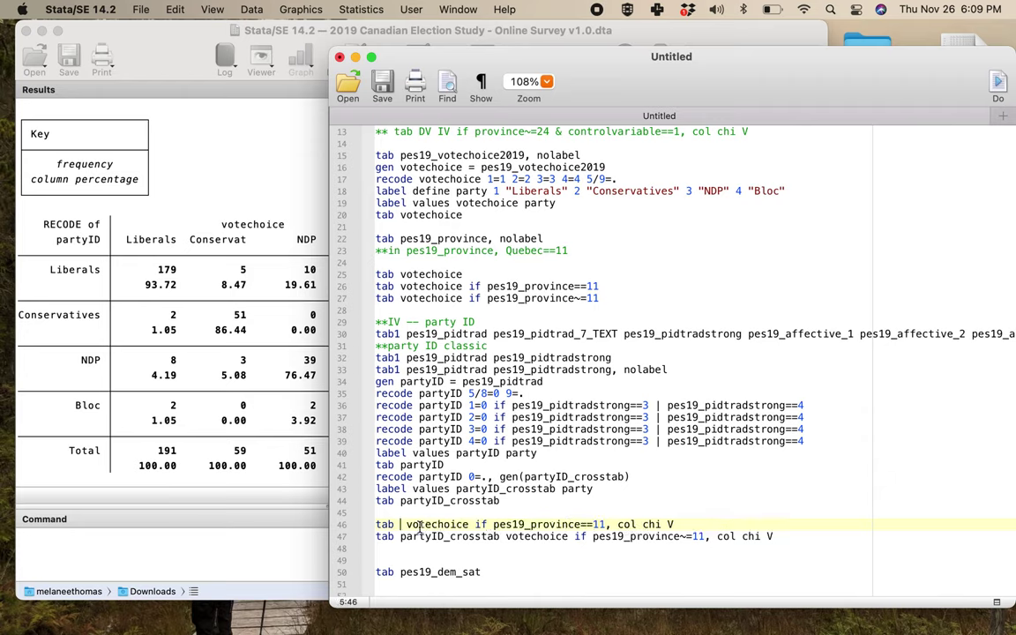
key("BackSpace")
left_click(470, 524)
key("super+v")
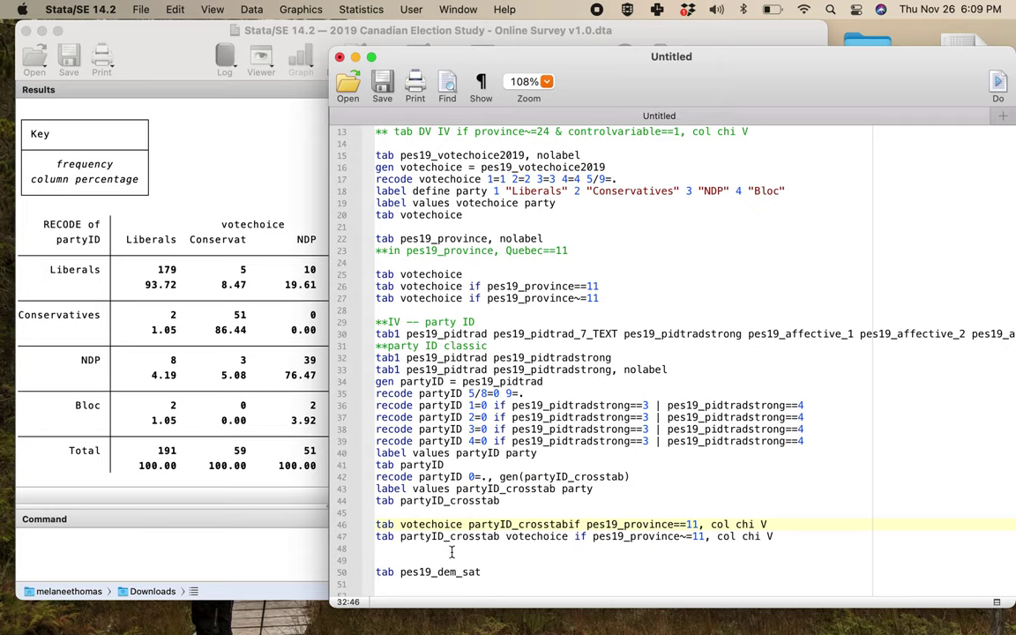
Apply the same variable order to the outside-Quebec line and rerun the Quebec table (97.24% Bloc loyalty).
left_click_drag(568, 524, 400, 525)
key("super+c")
left_click_drag(568, 536, 397, 537)
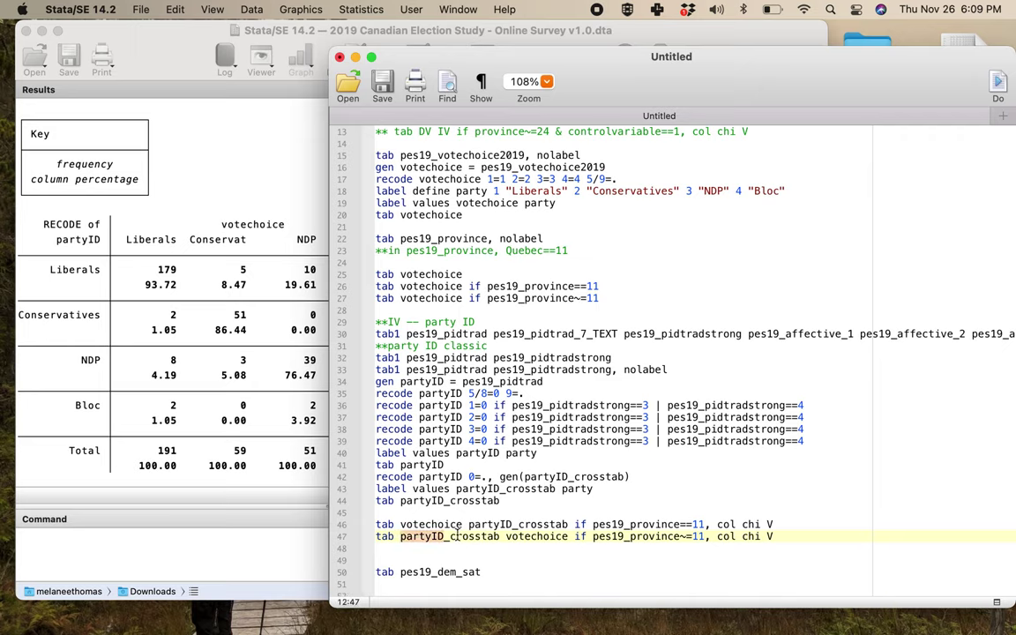
key("super+v")
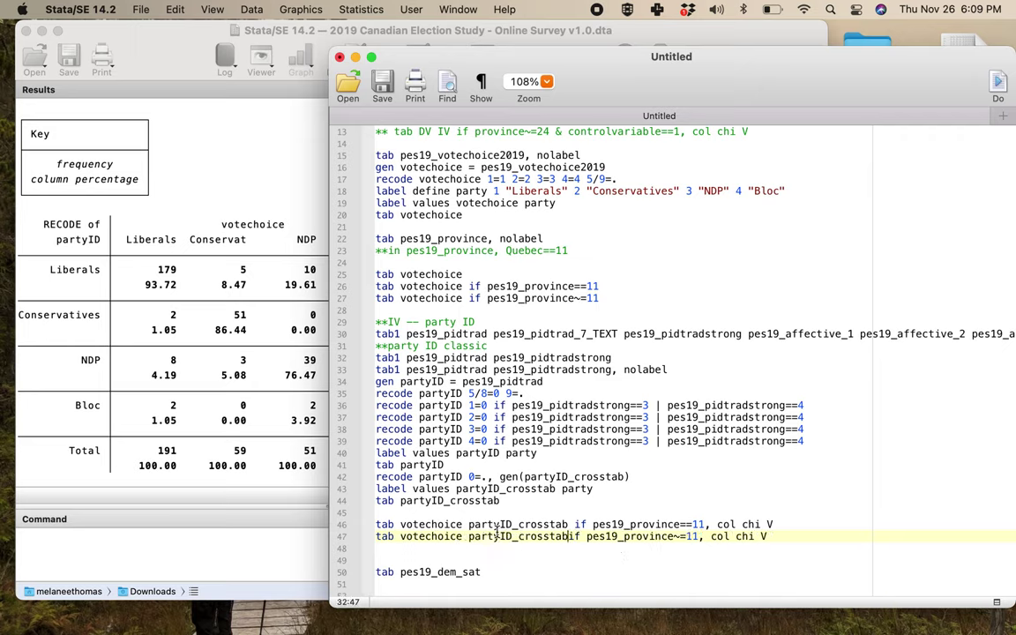
left_click_drag(469, 524, 525, 521)
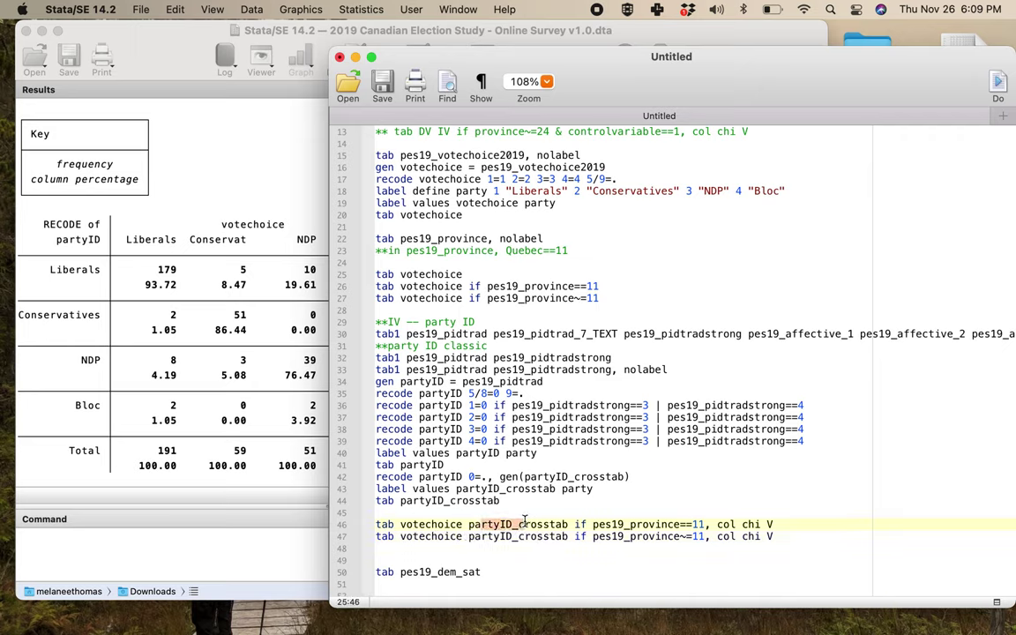
key("super+shift+d")
left_click(251, 438)
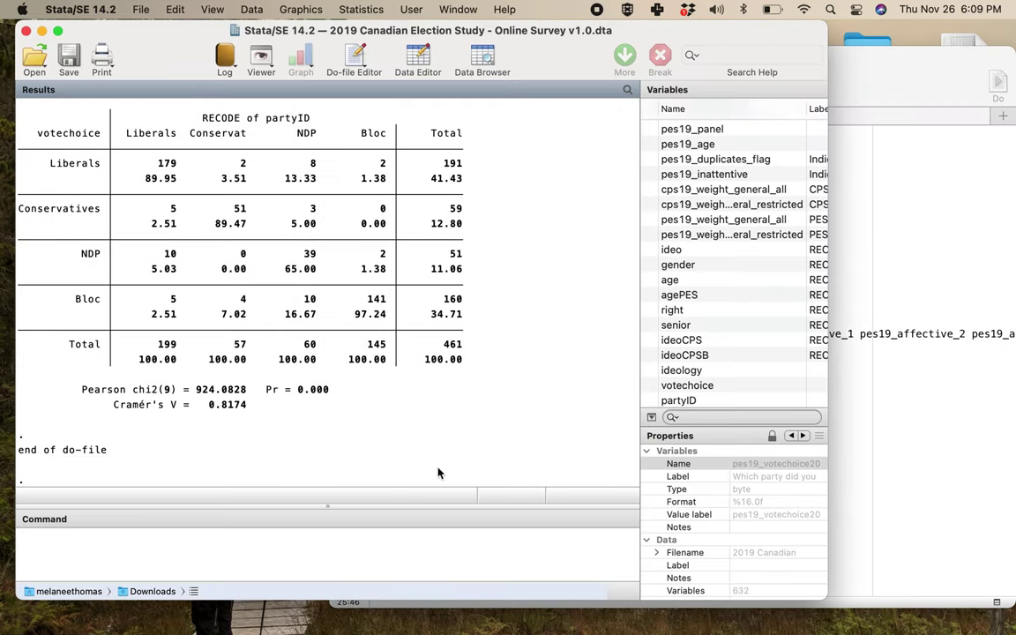
scroll(256, 221, "up", 3)
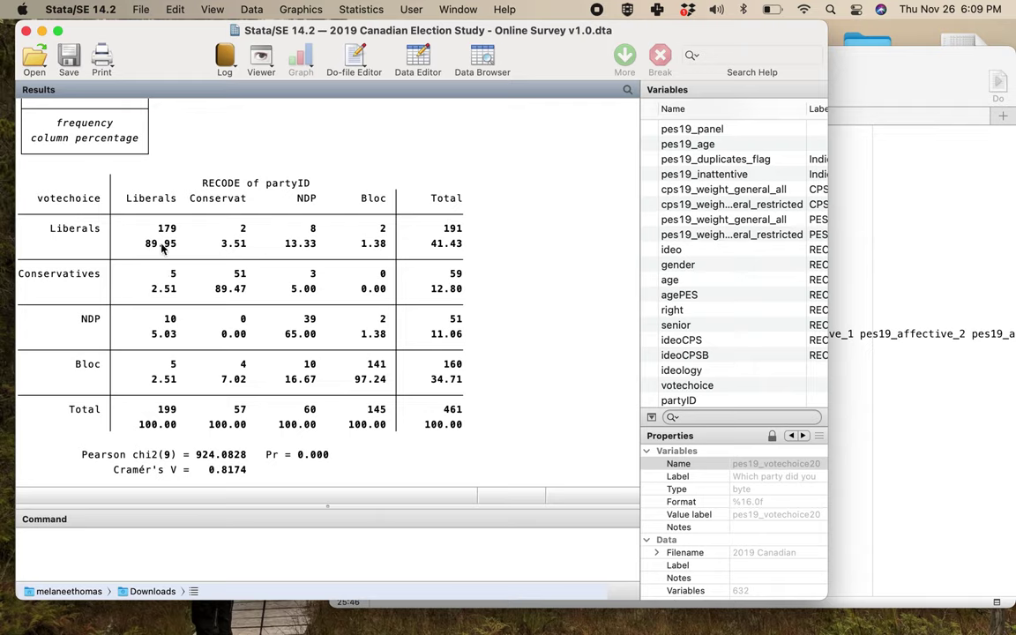
double_click(160, 244)
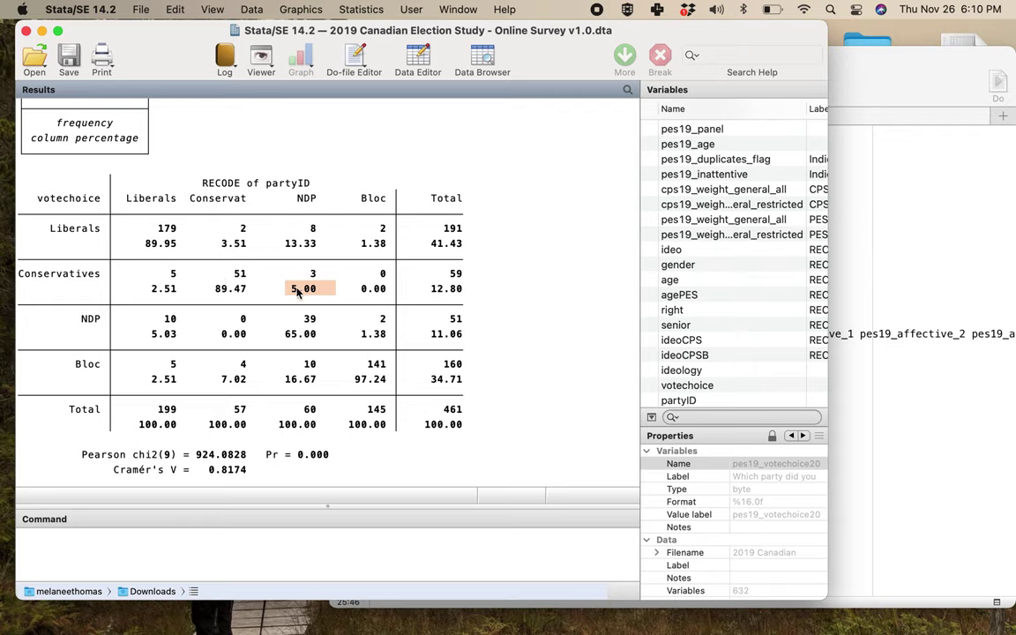
left_click_drag(272, 333, 321, 344)
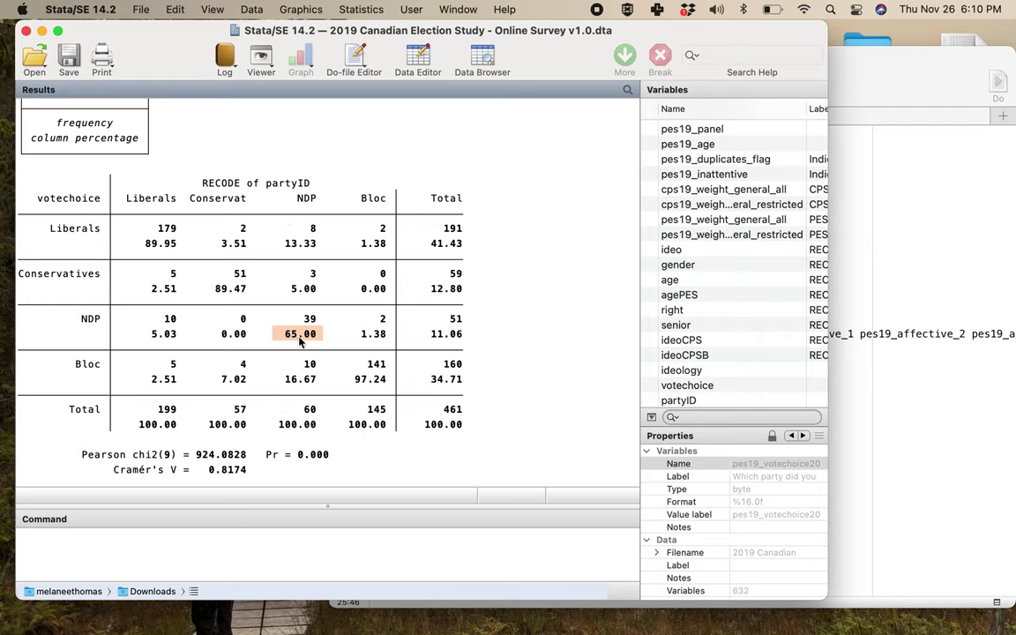
left_click_drag(281, 380, 322, 382)
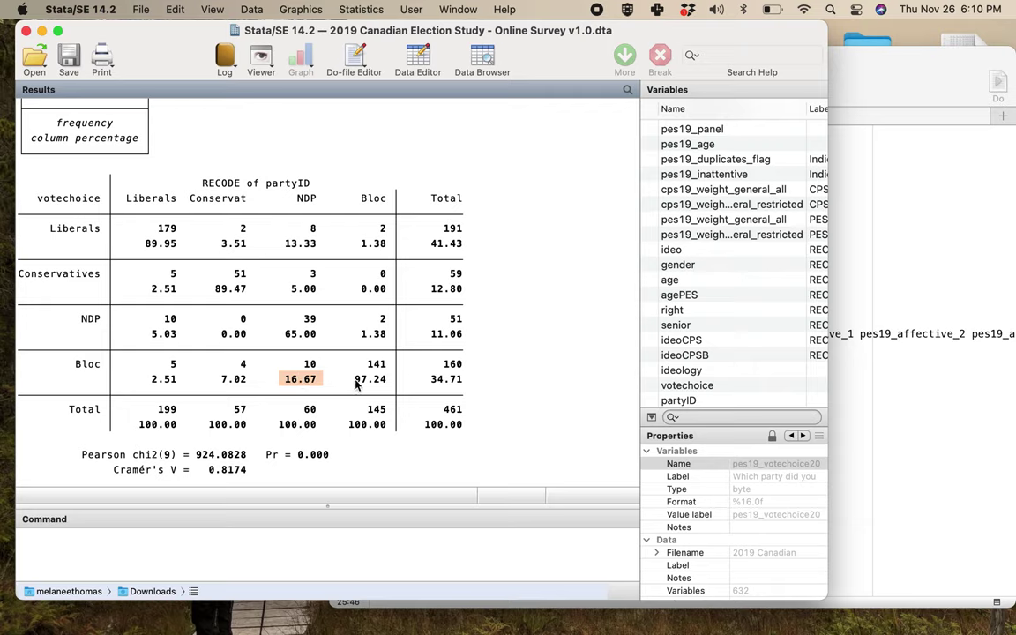
left_click_drag(353, 380, 394, 381)
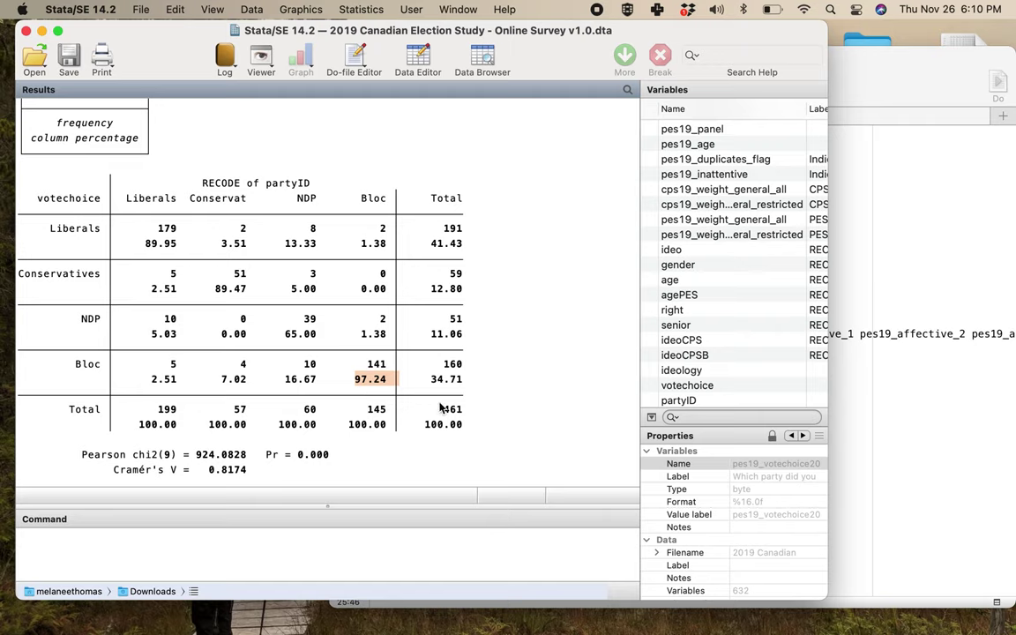
scroll(322, 444, "down", 3)
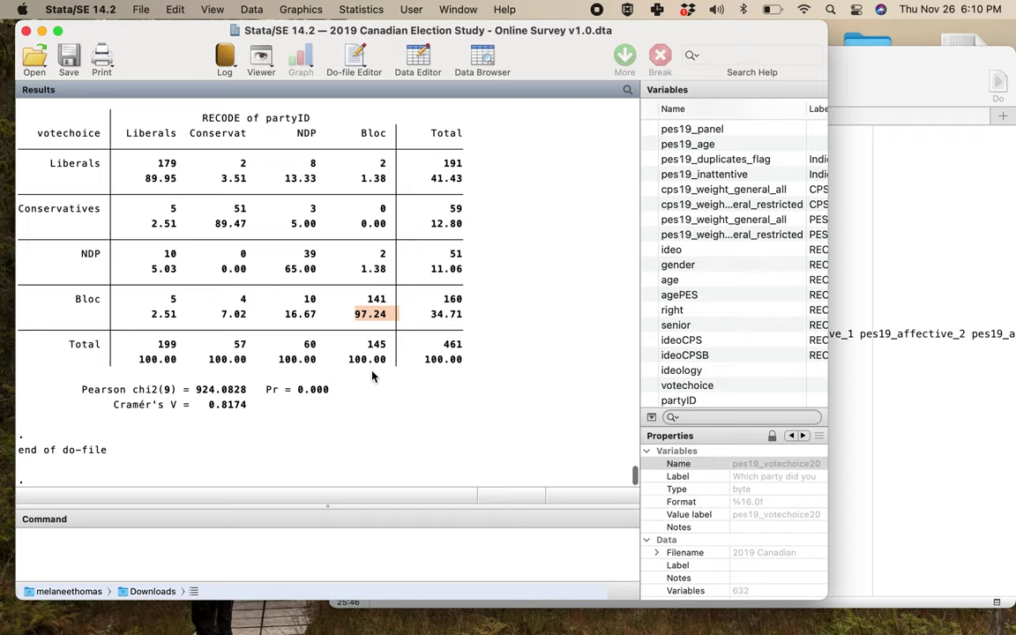
Review the Quebec table's column totals, such as 57 Conservative identifiers among 461 respondents.
scroll(335, 392, "up", 2)
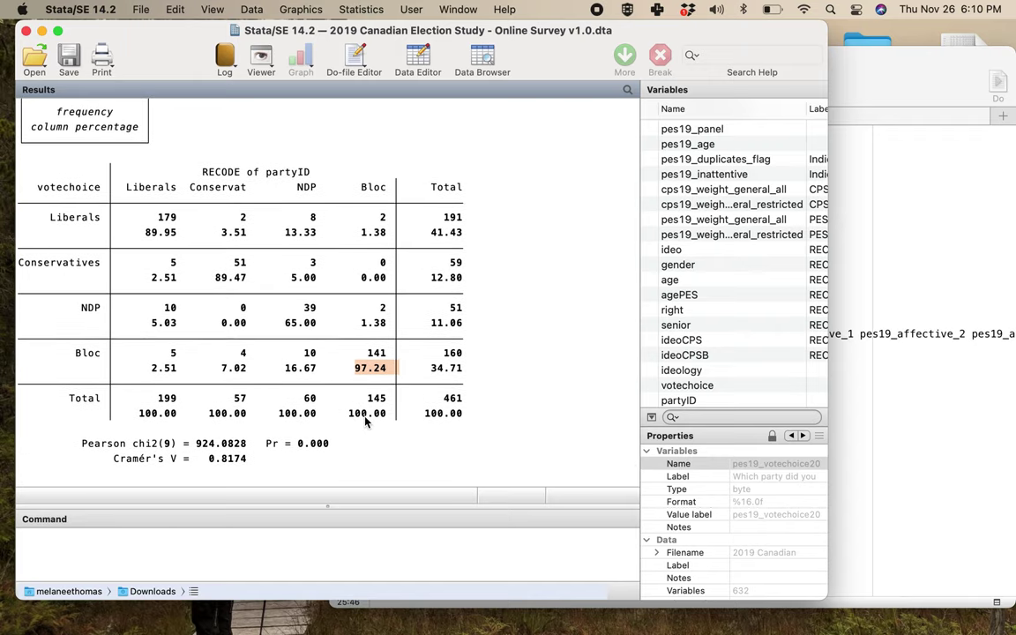
double_click(240, 400)
left_click_drag(244, 403, 249, 402)
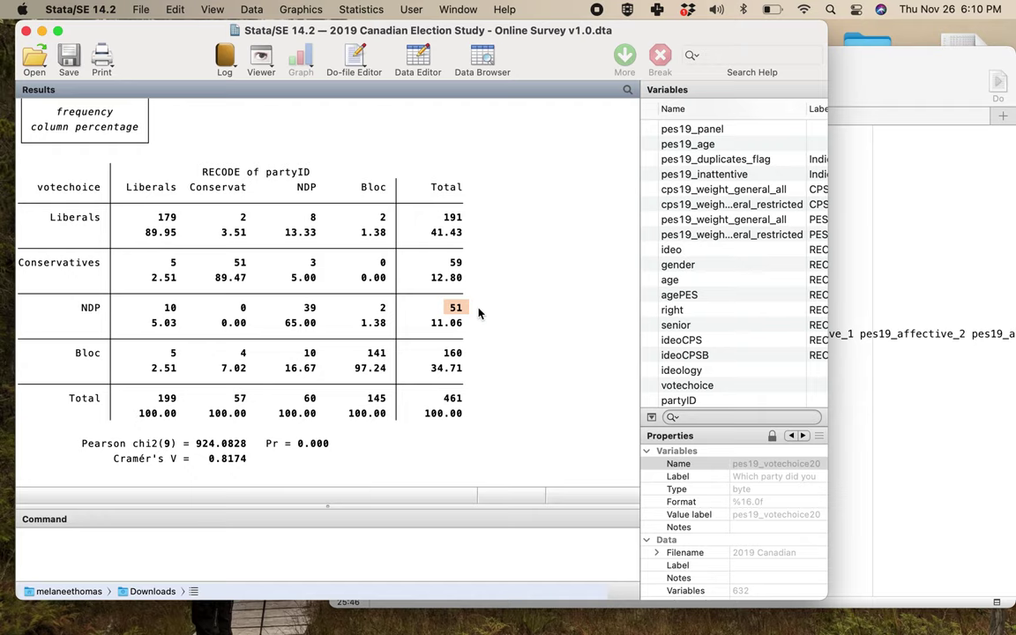
scroll(479, 313, "up", 1)
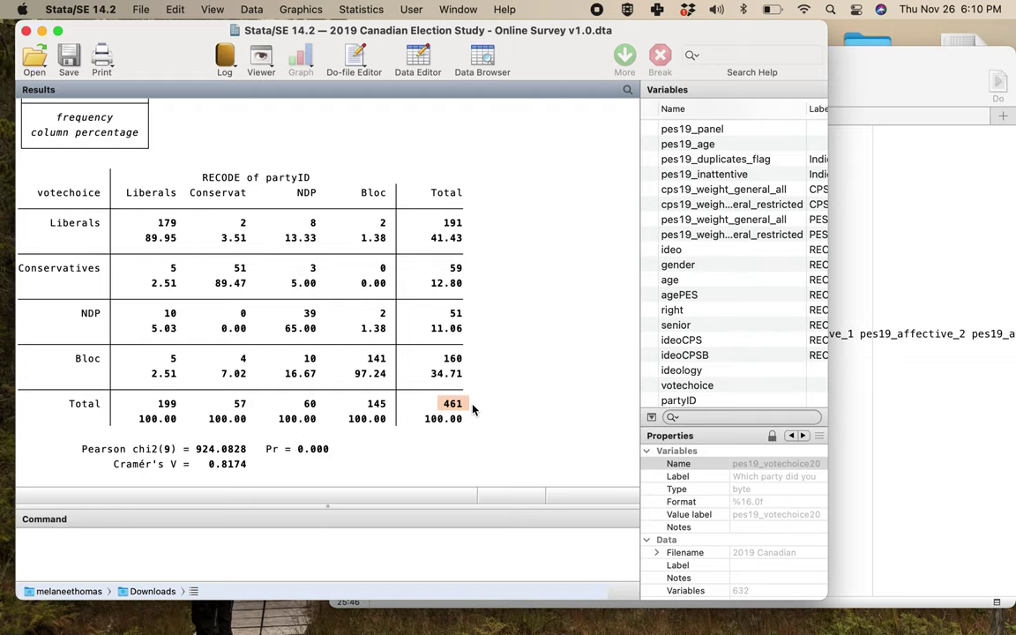
scroll(441, 353, "down", 3)
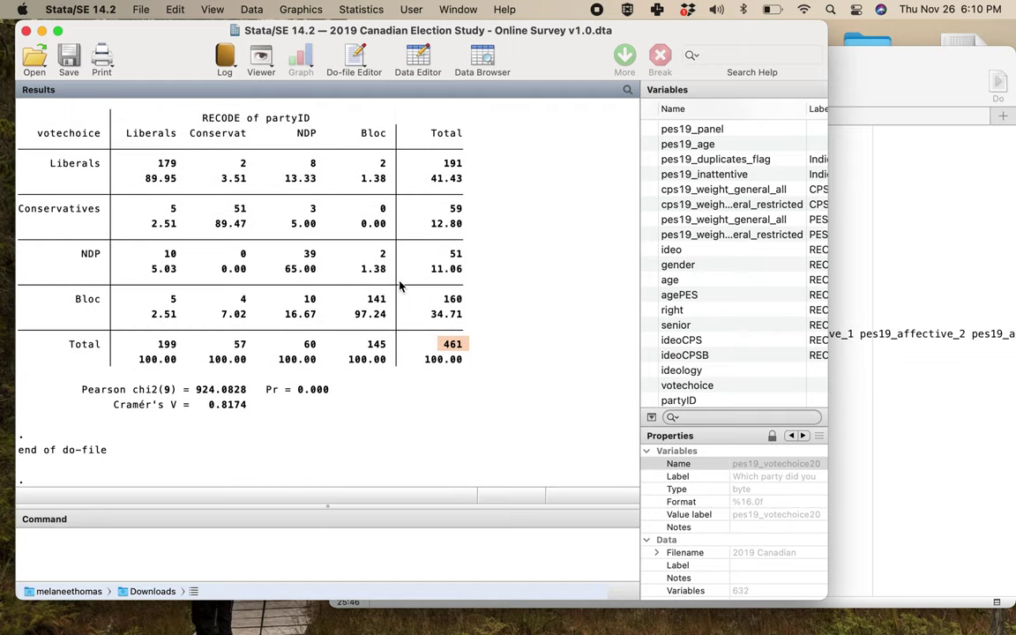
Run the outside-Quebec crosstab line, giving 2,335 respondents and Cramér's V 0.8359.
left_click(917, 363)
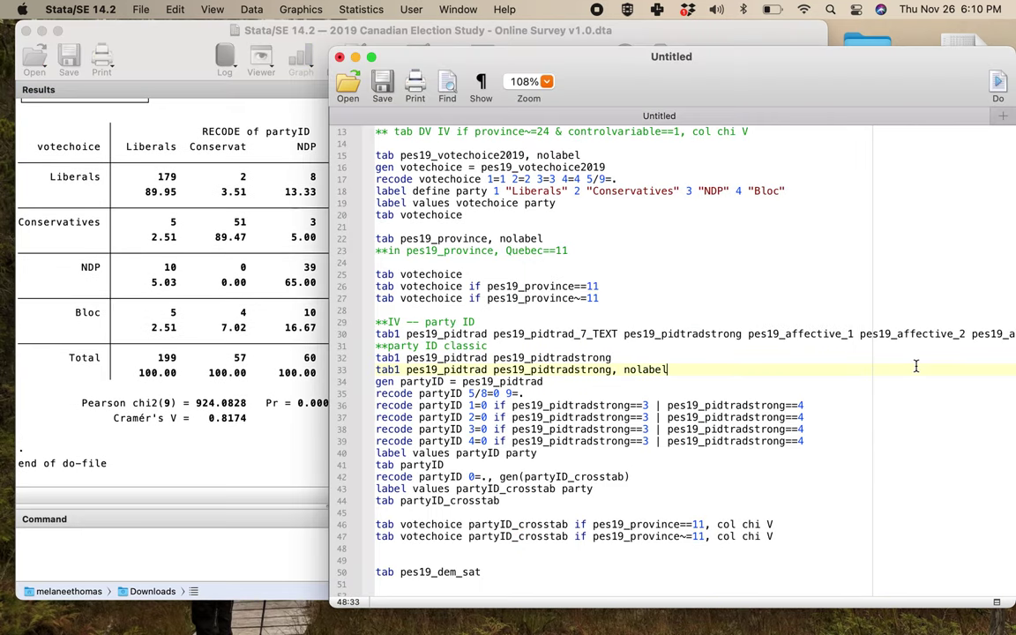
left_click(508, 499)
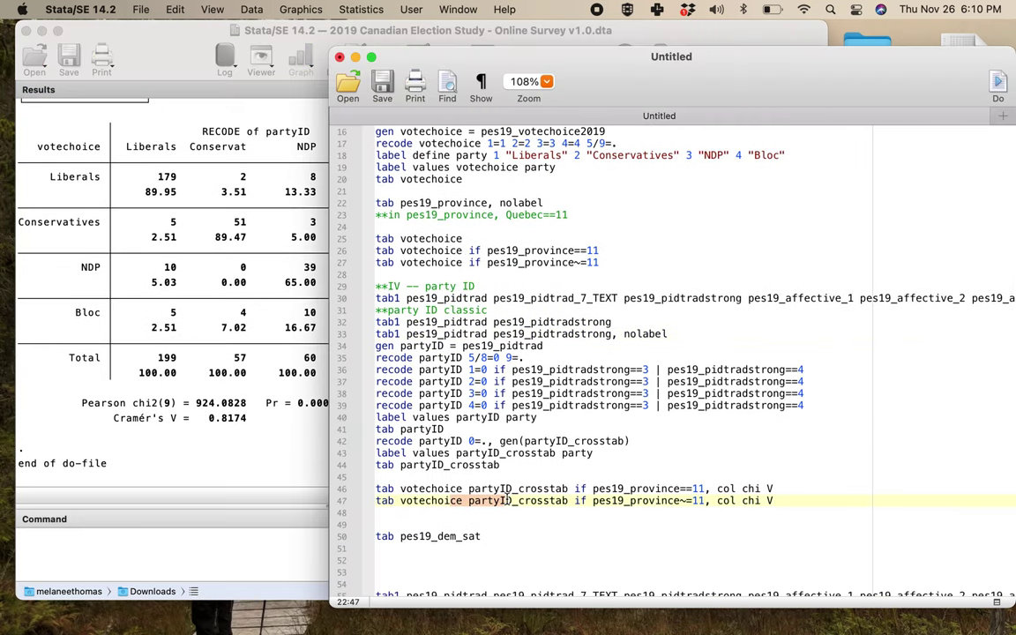
key("super+shift+d")
left_click(256, 374)
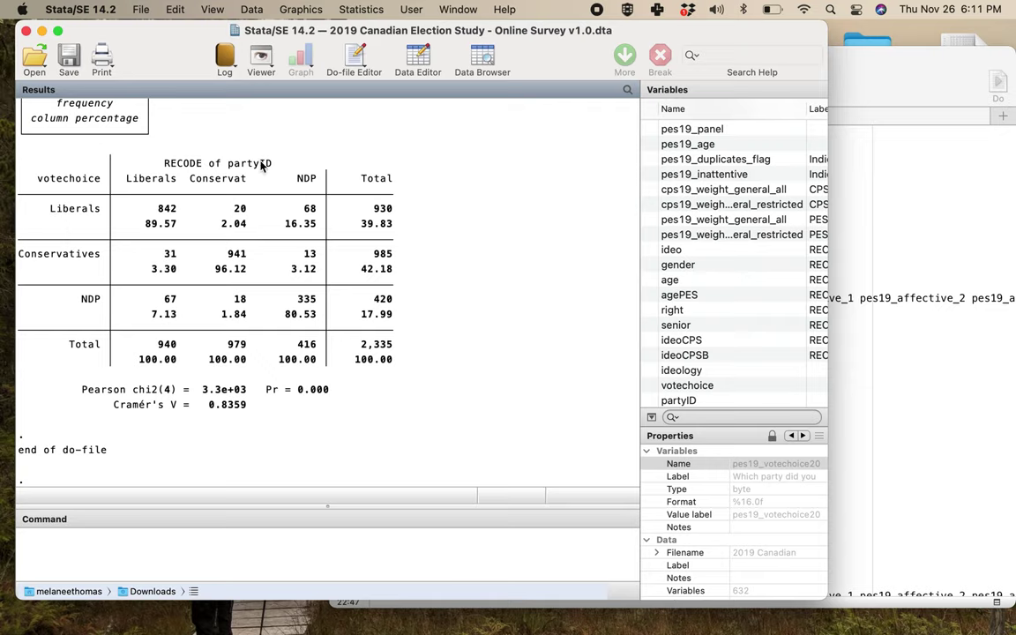
Highlight key percentages, like 80.53% of NDP identifiers voting NDP and Liberal identifiers voting NDP.
scroll(255, 177, "up", 2)
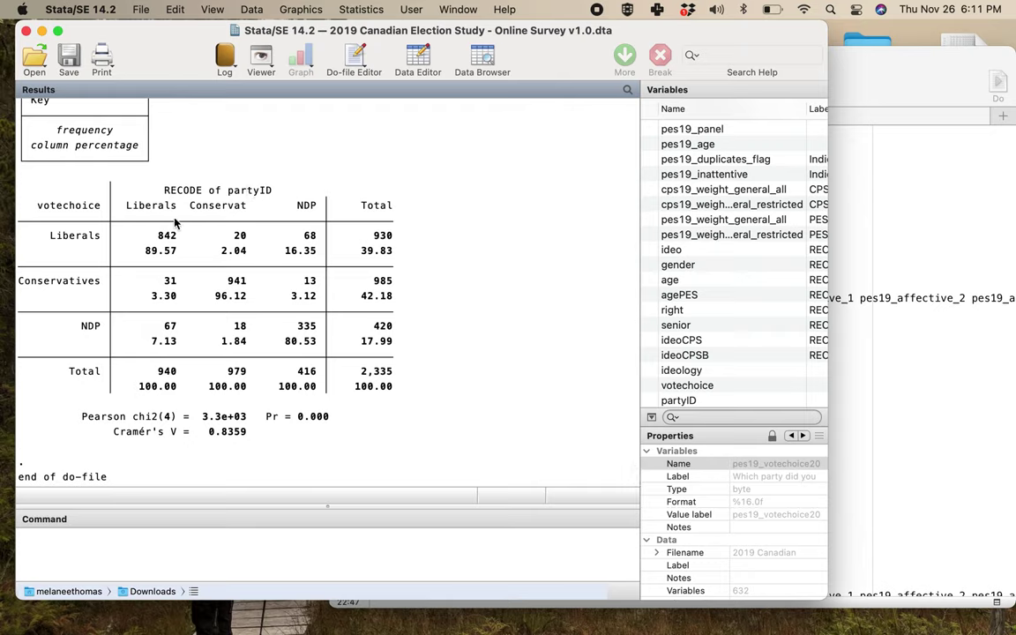
mouse_move(177, 250)
left_mouse_down()
mouse_move(132, 260)
mouse_move(162, 257)
left_mouse_up()
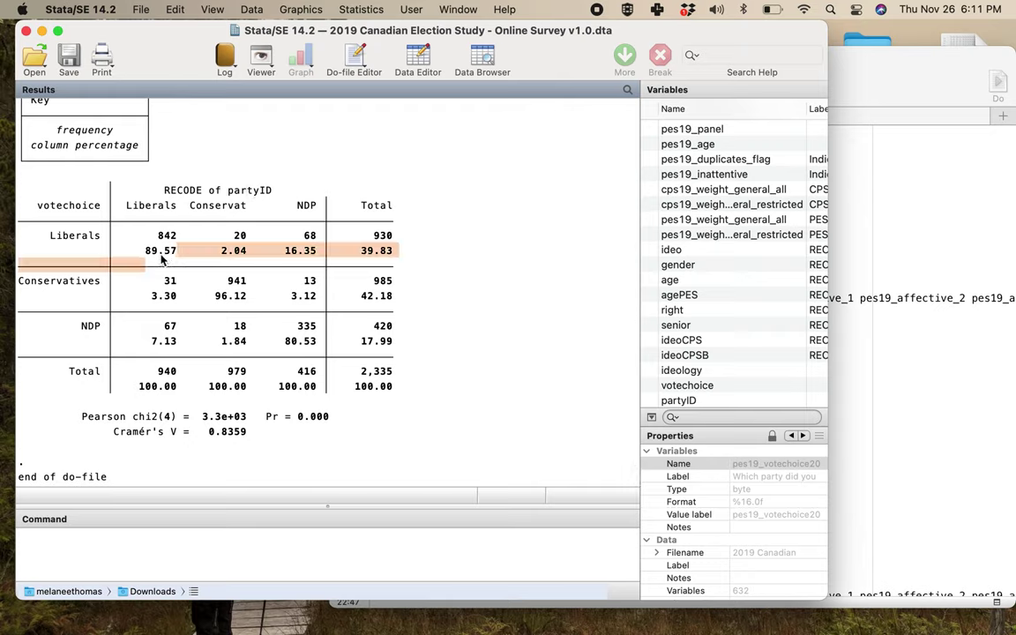
left_click(161, 257)
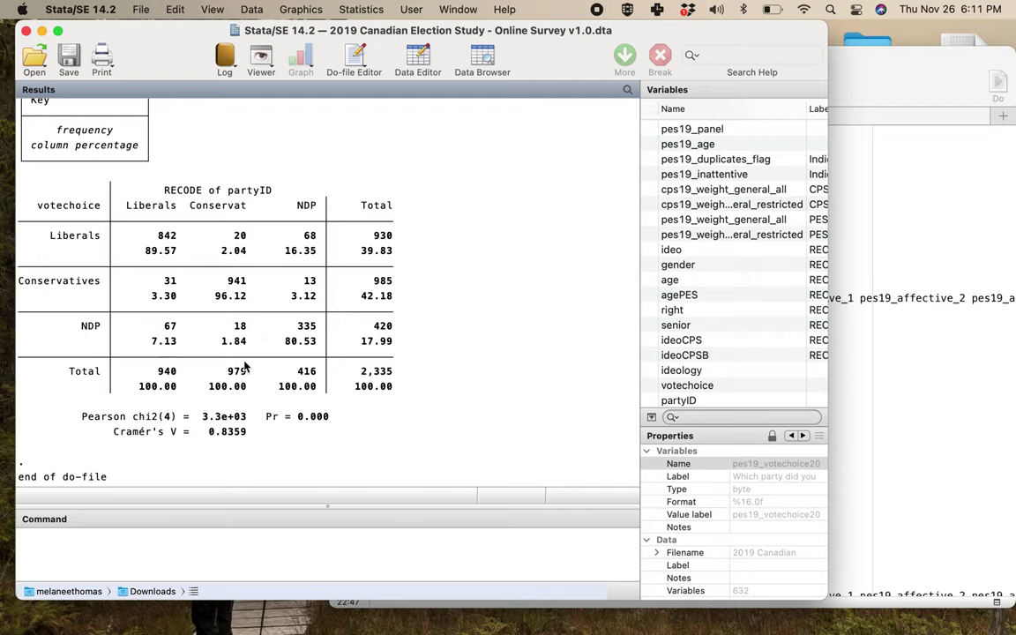
left_click_drag(325, 341, 279, 341)
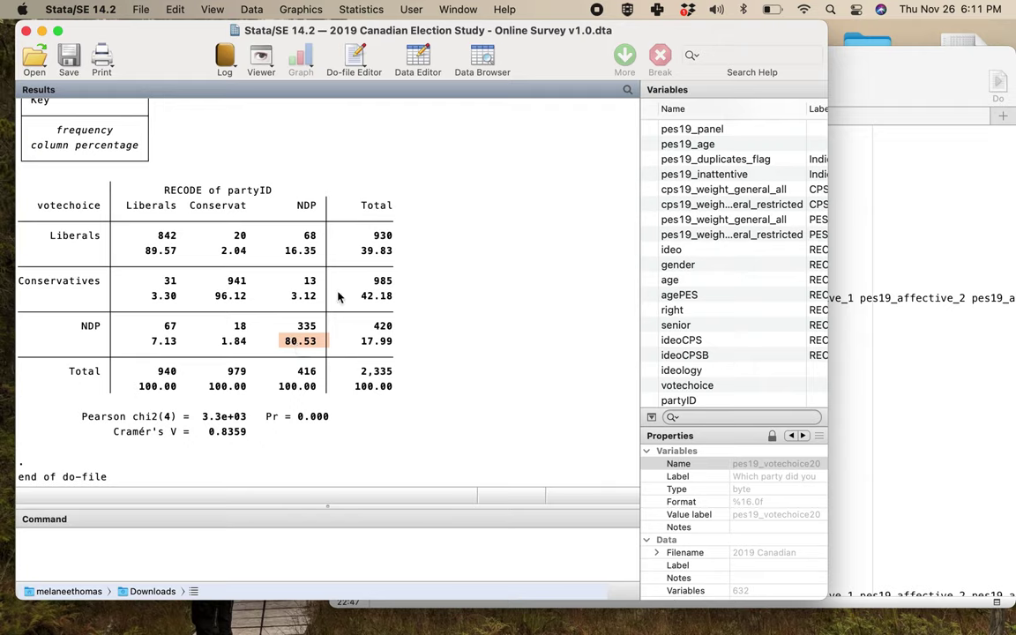
left_click_drag(281, 251, 319, 253)
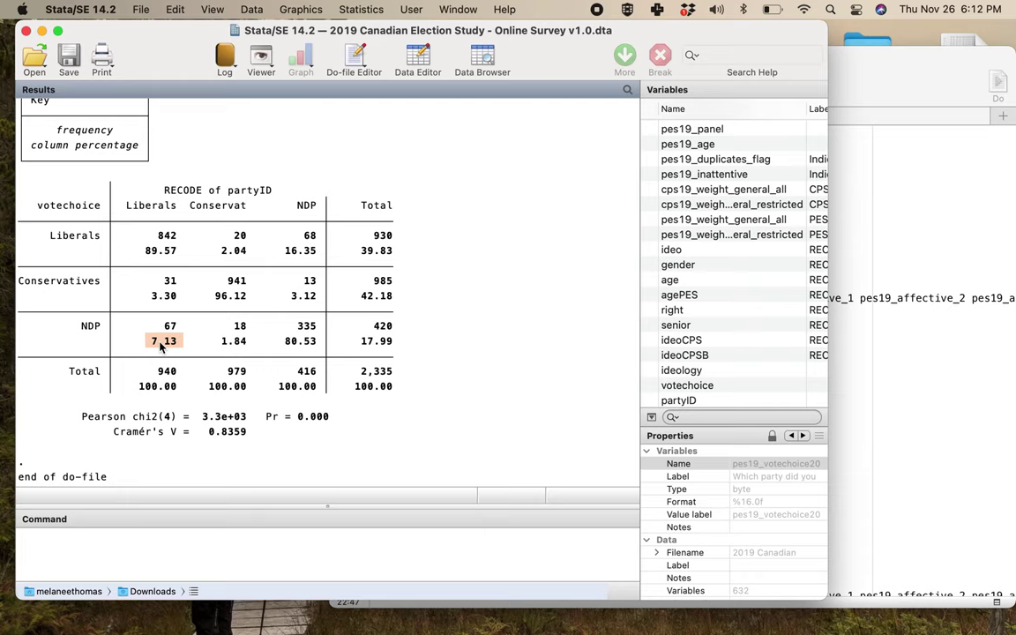
left_click(865, 401)
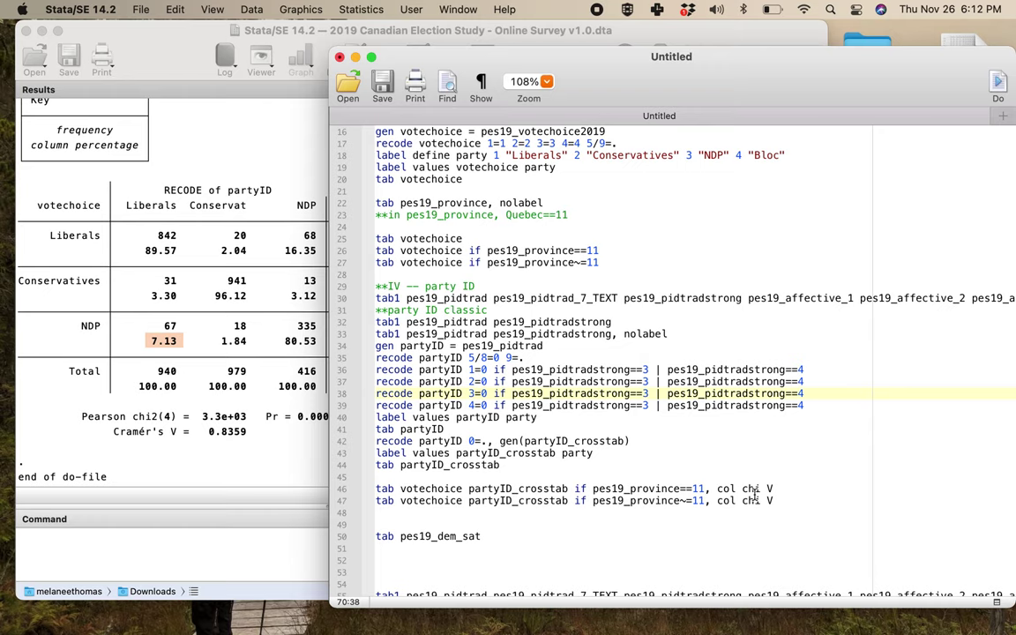
Look over both Quebec crosstab commands in the do-file and select the outside-Quebec command.
scroll(755, 498, "right", 1)
scroll(592, 530, "down", 2)
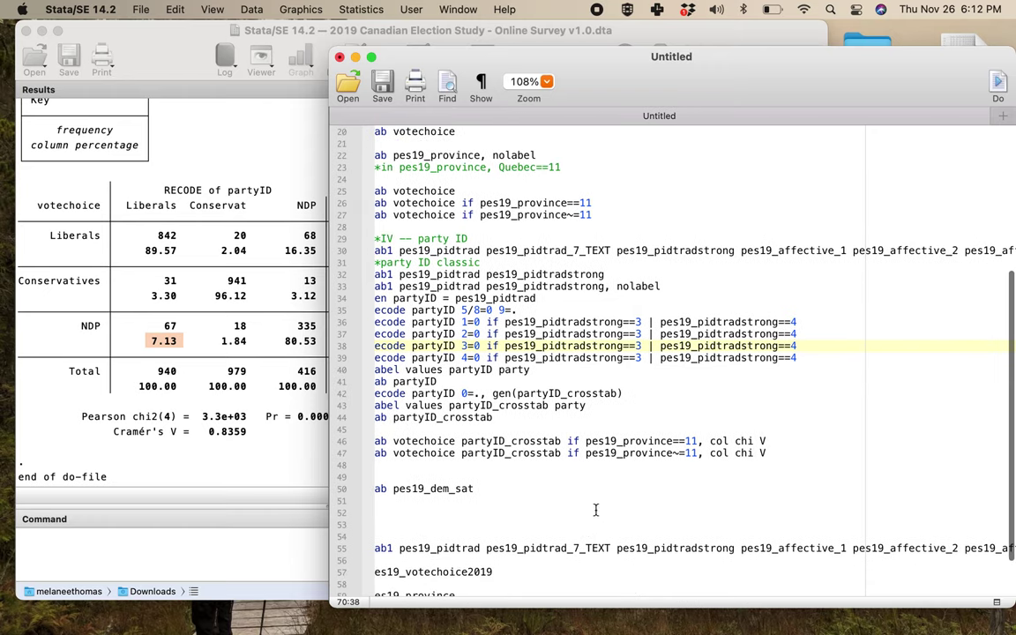
scroll(596, 510, "left", 1)
scroll(524, 468, "down", 1)
left_click(490, 441)
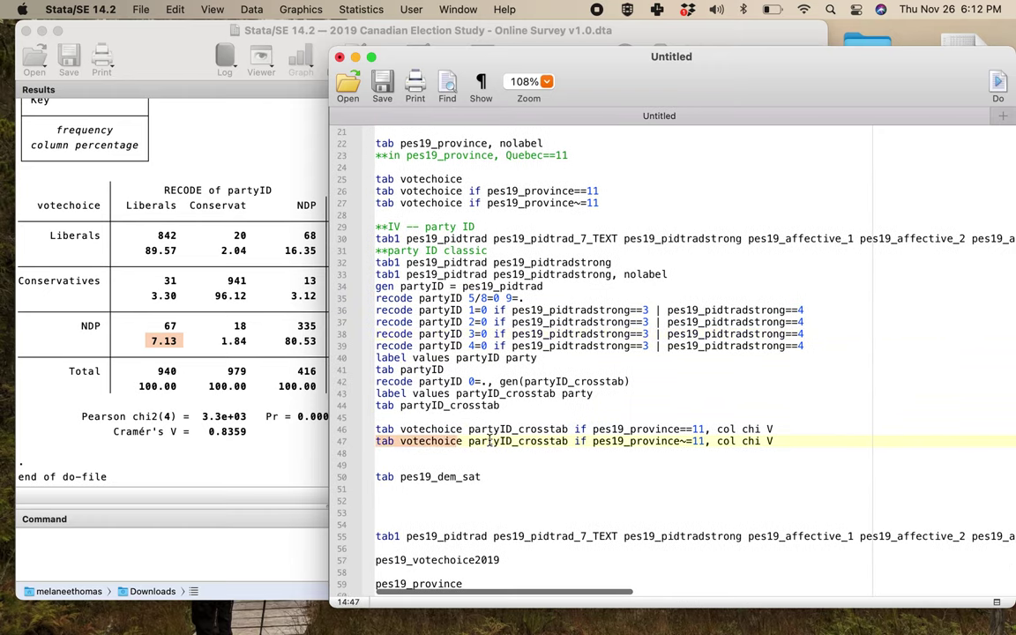
left_click(857, 441)
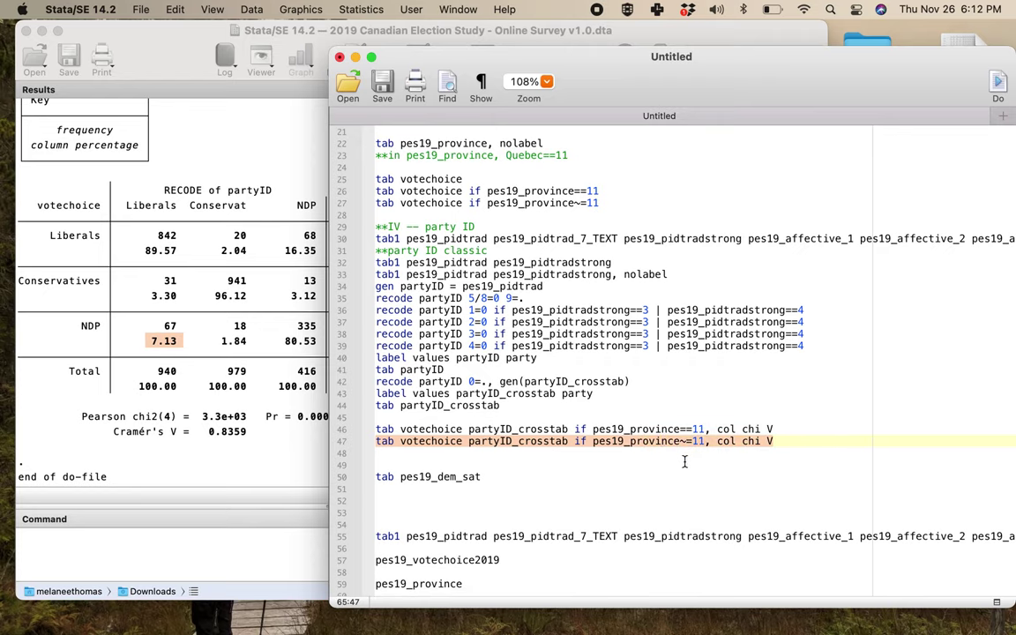
key("Down")
key("Down")
scroll(685, 461, "down", 2)
scroll(684, 462, "down", 1)
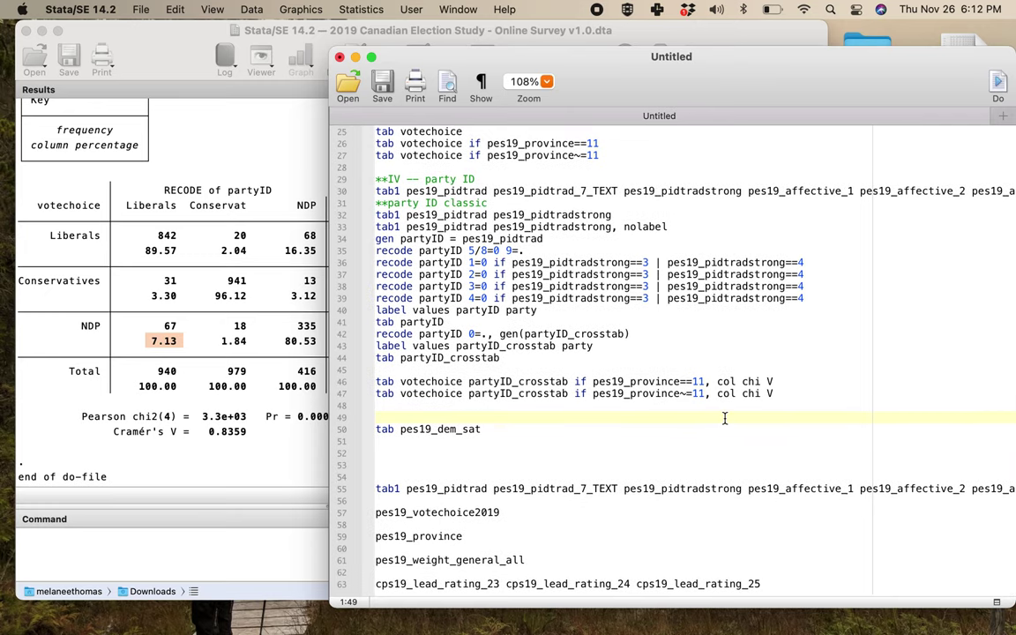
scroll(725, 418, "right", 1)
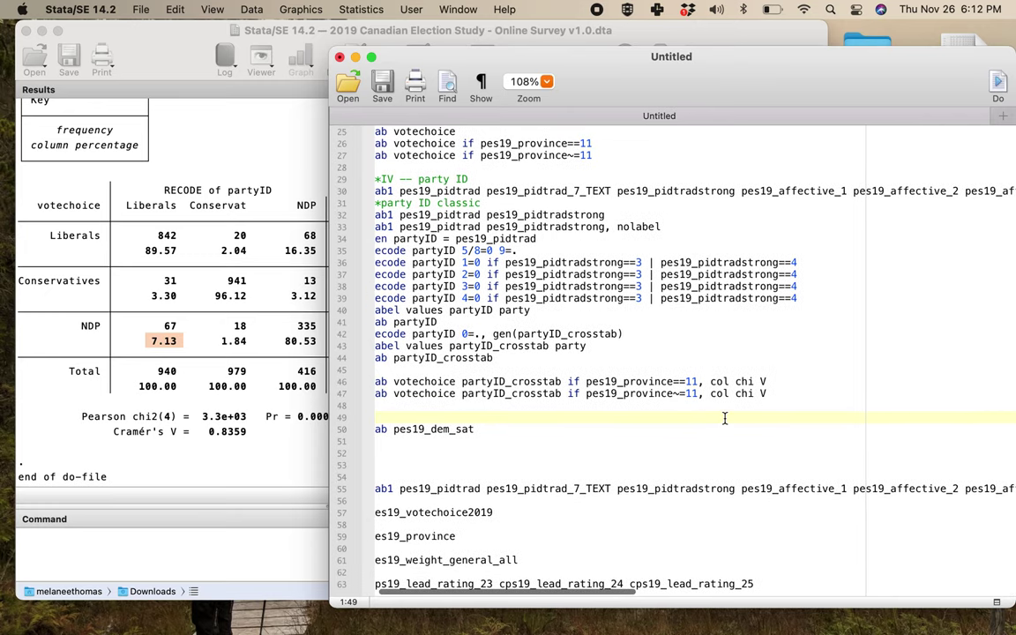
scroll(751, 416, "left", 1)
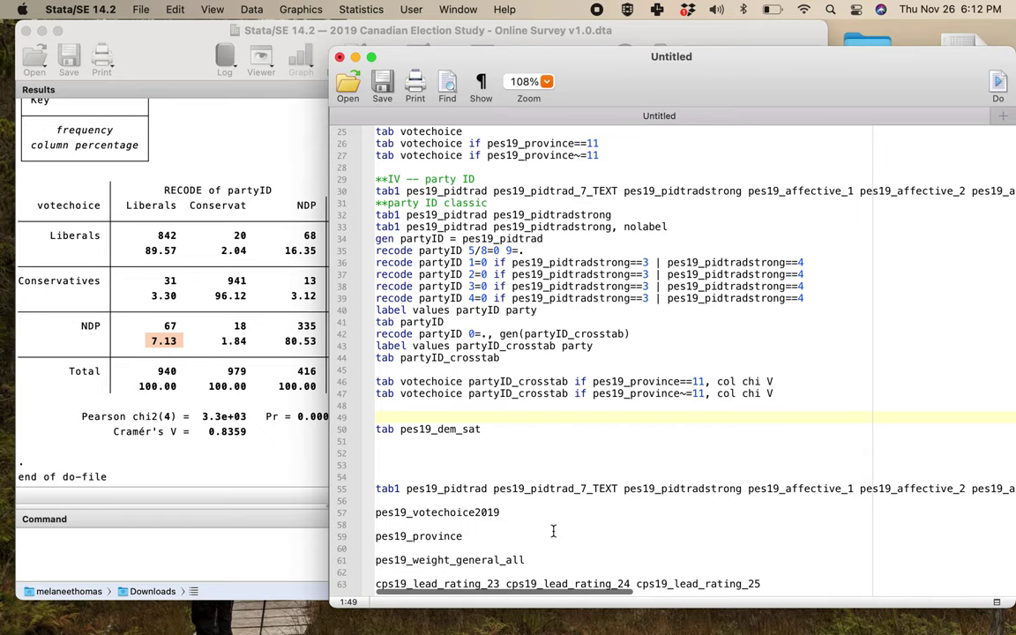
left_click(254, 561)
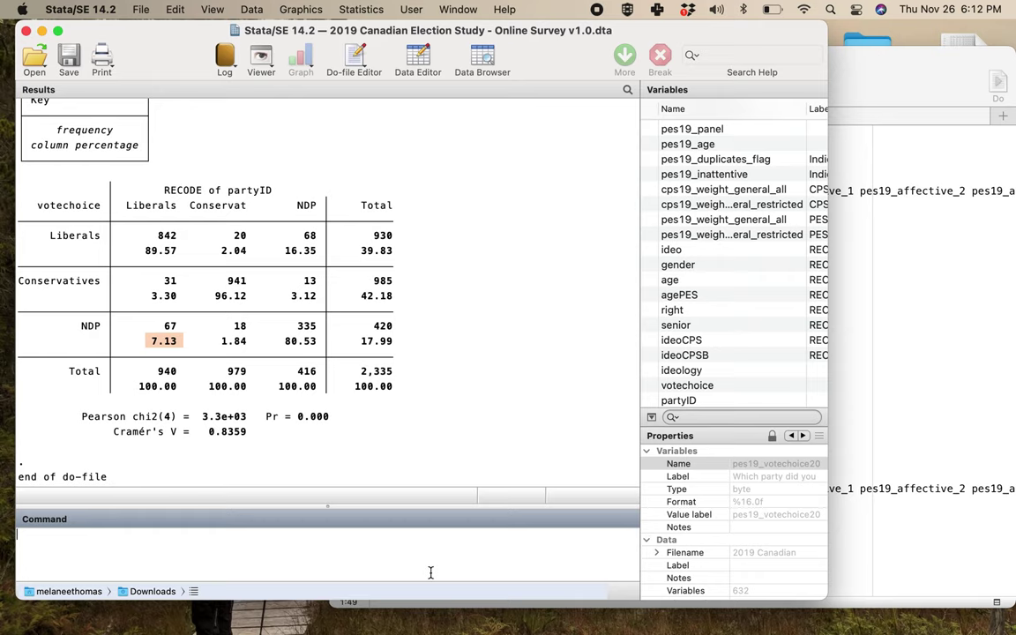
left_click(833, 388)
left_click_drag(781, 394, 386, 394)
Paste a copy of the outside-Quebec command below it and append '& gender==0' to its condition.
left_click(798, 397)
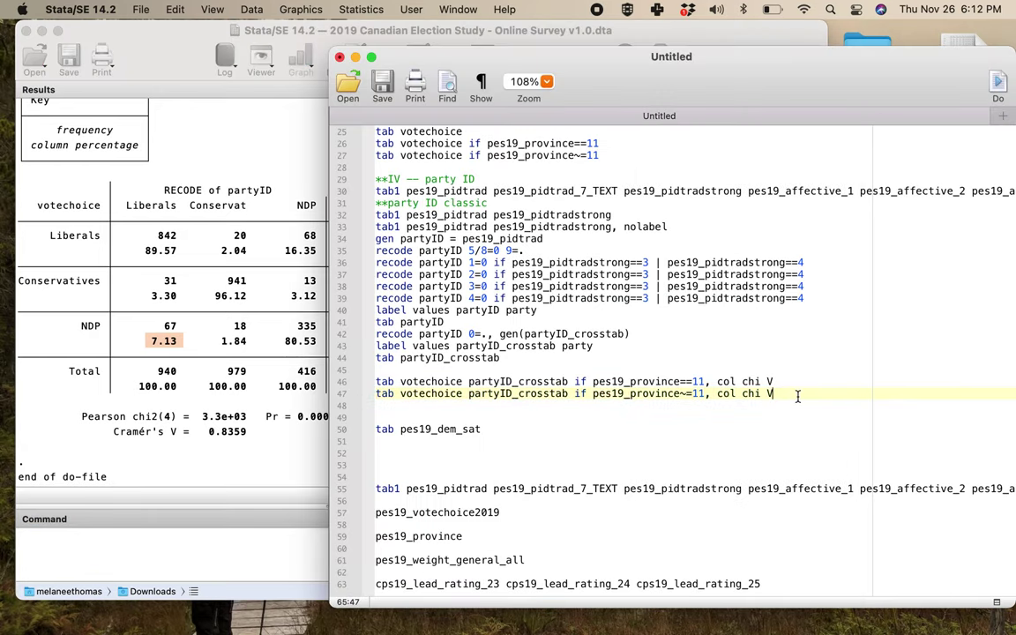
key("Return")
key("Return")
type("tab votechoice partyID_crosstab if pes19_province~=11, col chi V")
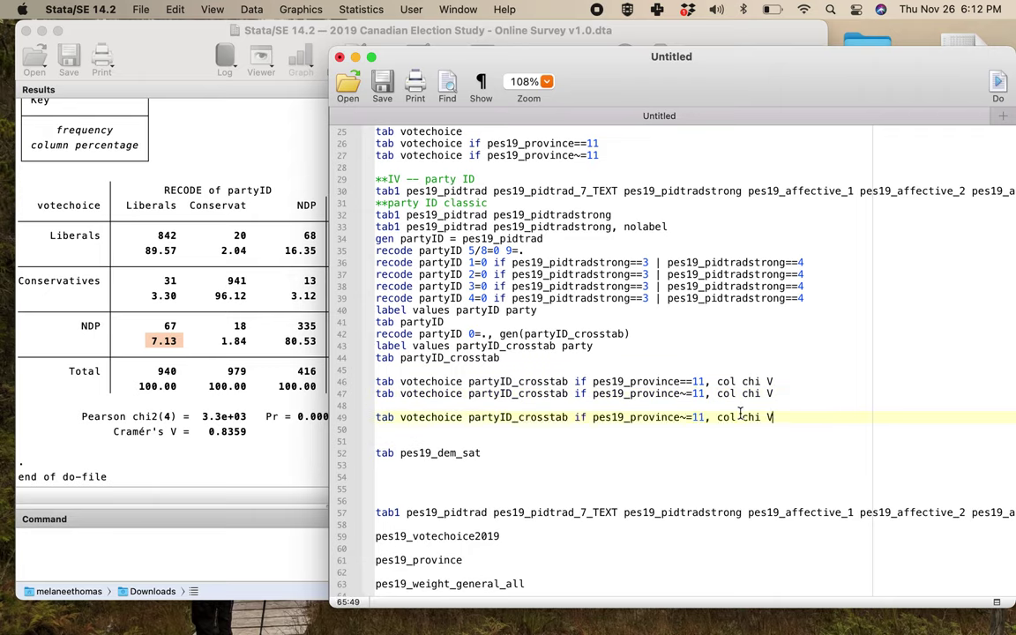
left_click(704, 421)
type("& gender==0")
Duplicate the gender==0 command on the next line as a gender==1 version.
left_click_drag(850, 418, 374, 418)
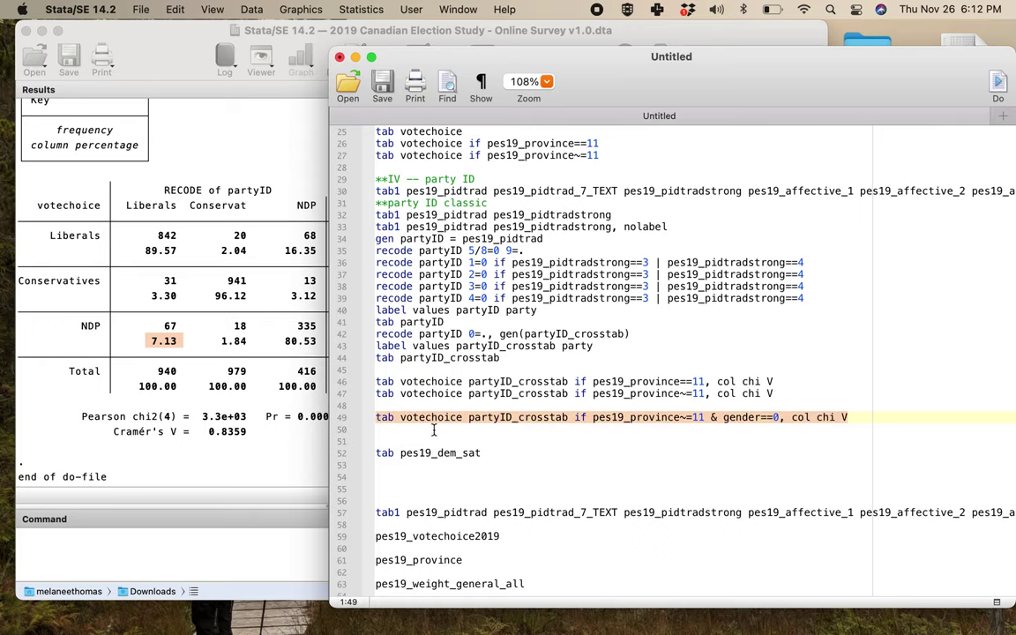
key("super+c")
left_click(433, 430)
key("super+v")
left_click(777, 429)
key("BackSpace")
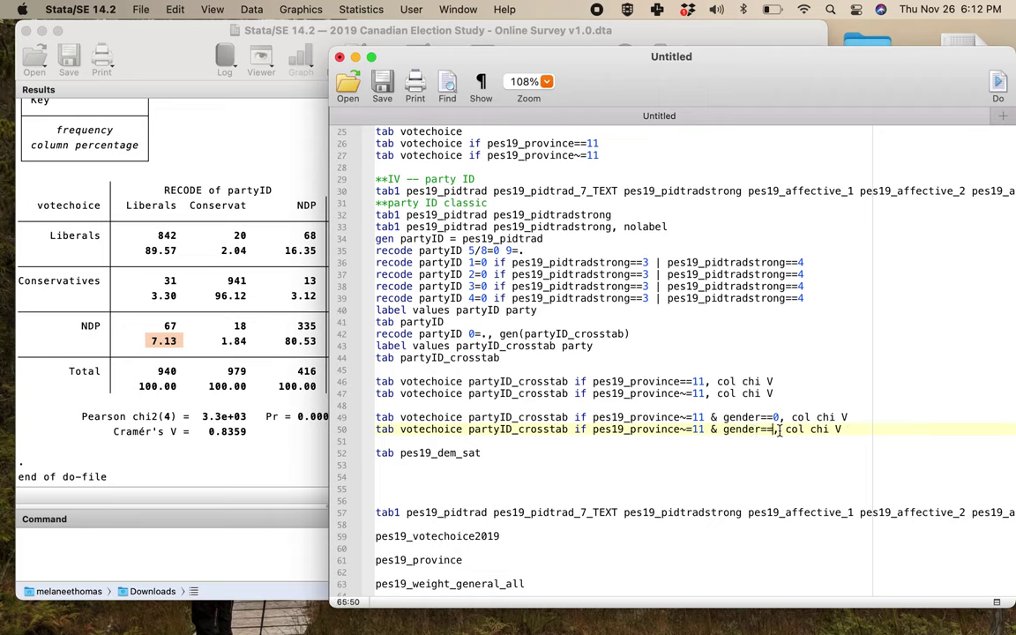
type("1")
left_click(593, 417)
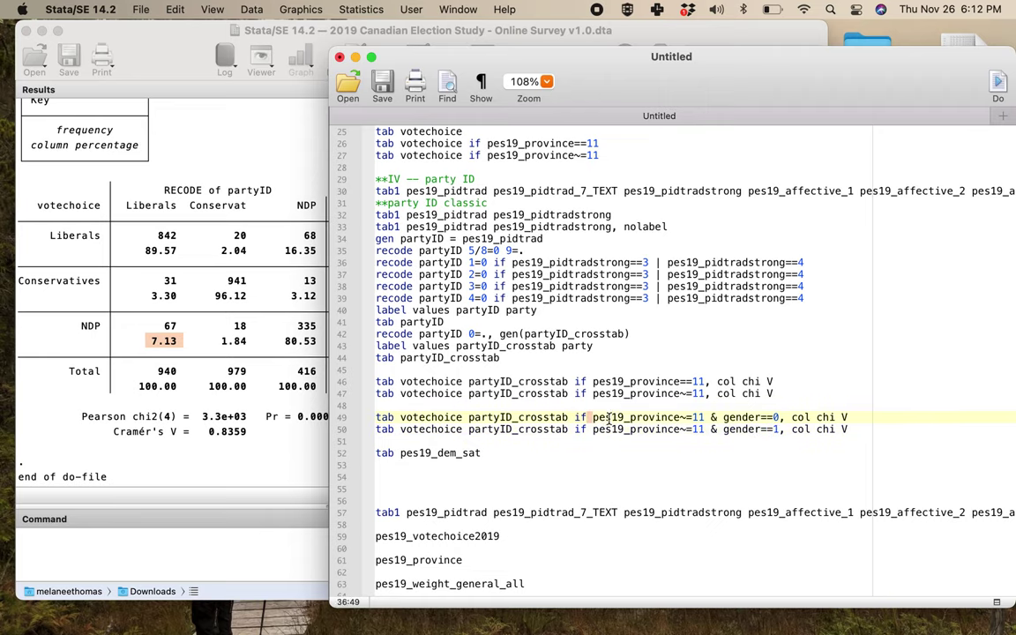
key("shift+Right")
key("shift+Right")
key("shift+Right")
key("shift+Right")
key("shift+Right")
key("shift+Right")
key("shift+Right")
key("shift+Right")
key("shift+Right")
key("shift+Right")
key("shift+Right")
key("shift+Right")
key("shift+Right")
key("shift+Right")
key("shift+Right")
key("shift+Right")
key("shift+Right")
key("shift+Right")
key("shift+Right")
key("shift+Right")
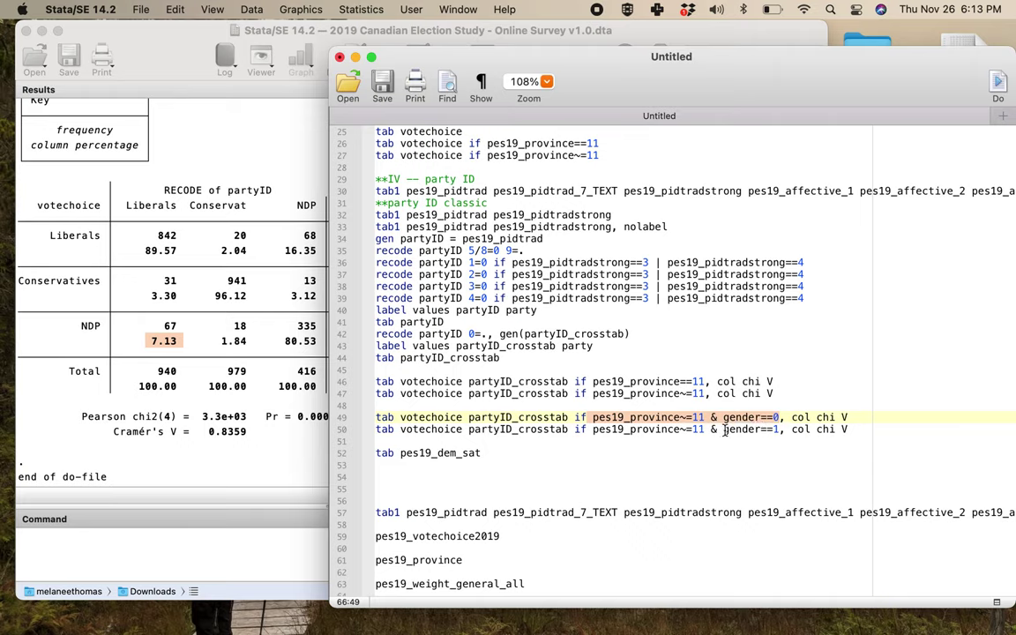
left_click_drag(724, 430, 781, 429)
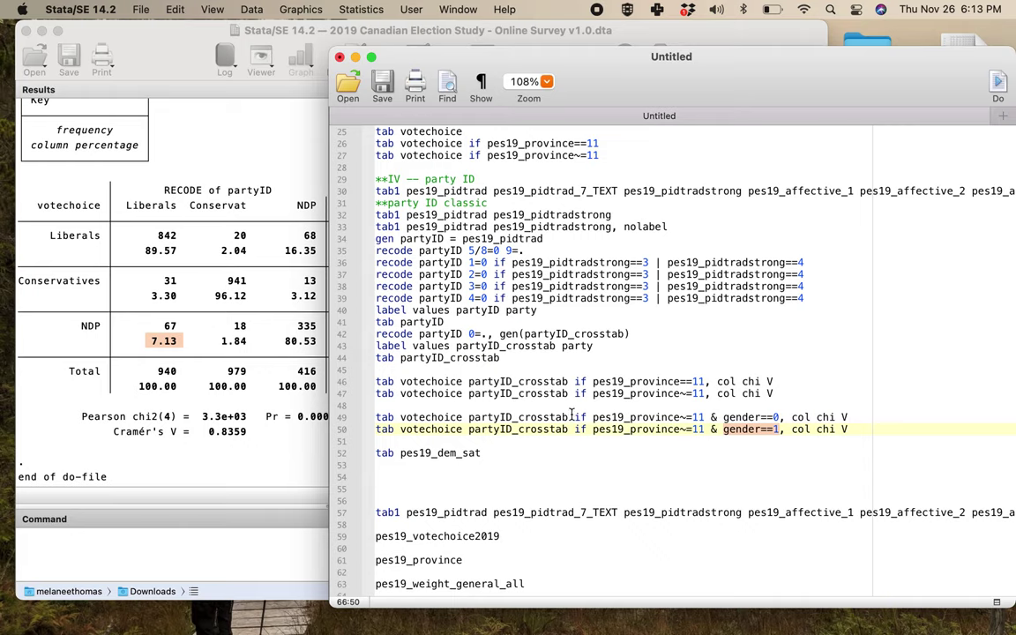
left_click(643, 417)
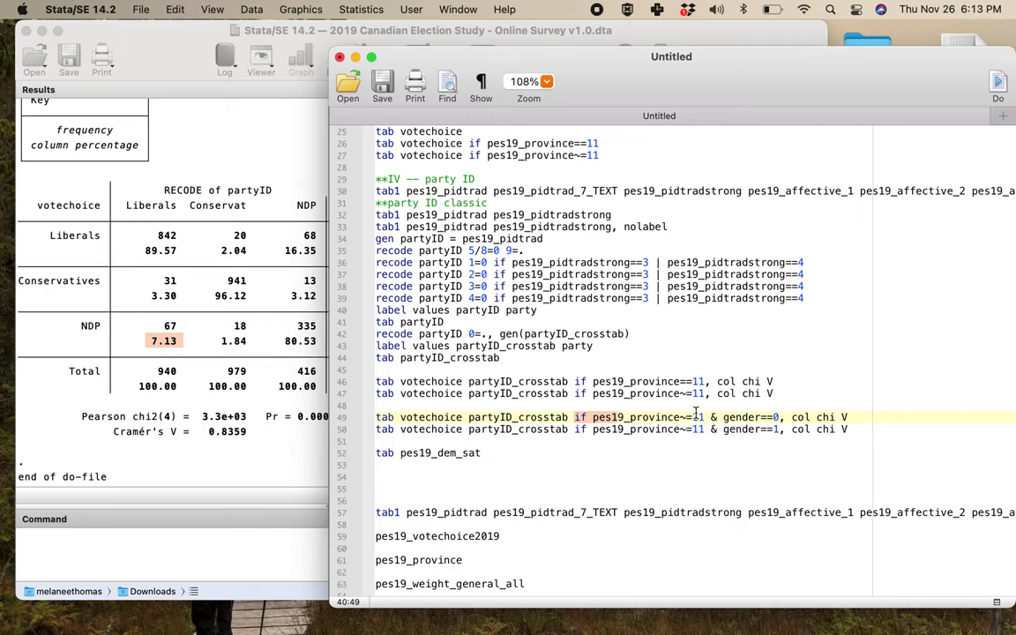
key("super+shift+d")
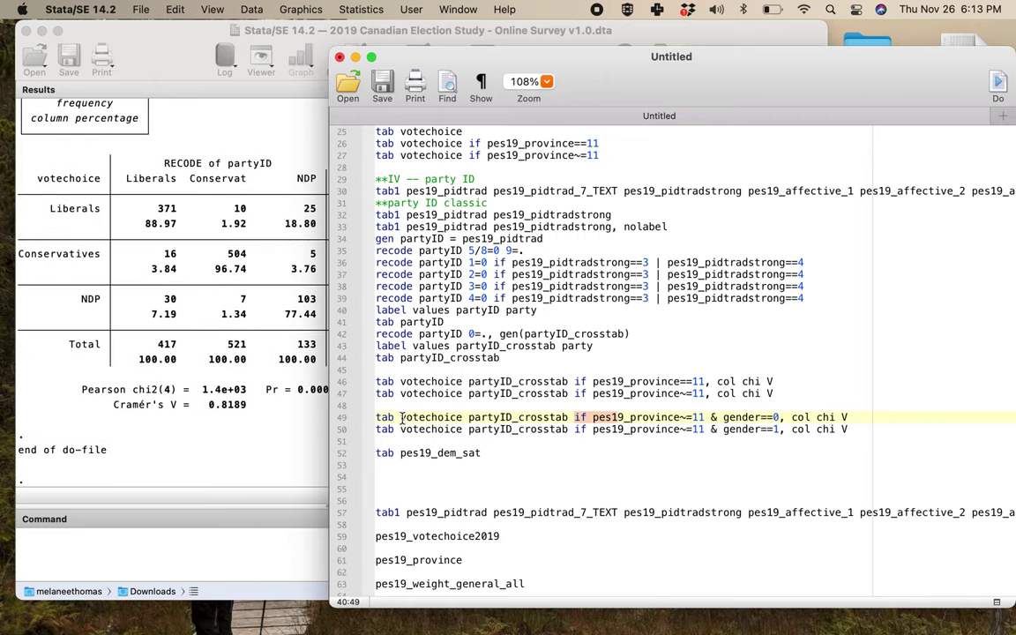
left_click_drag(377, 418, 686, 420)
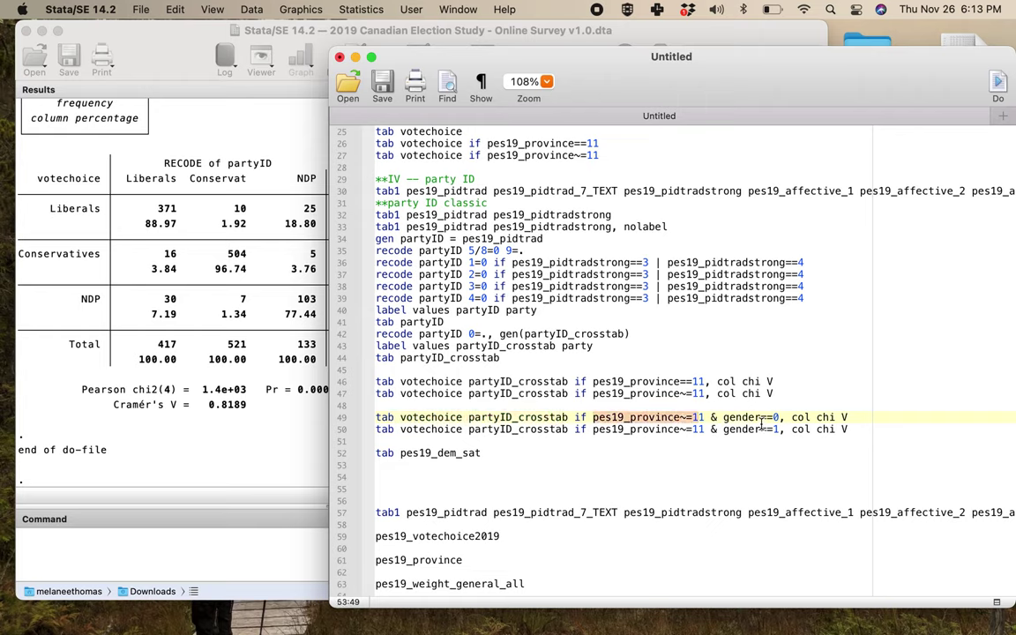
left_click(264, 455)
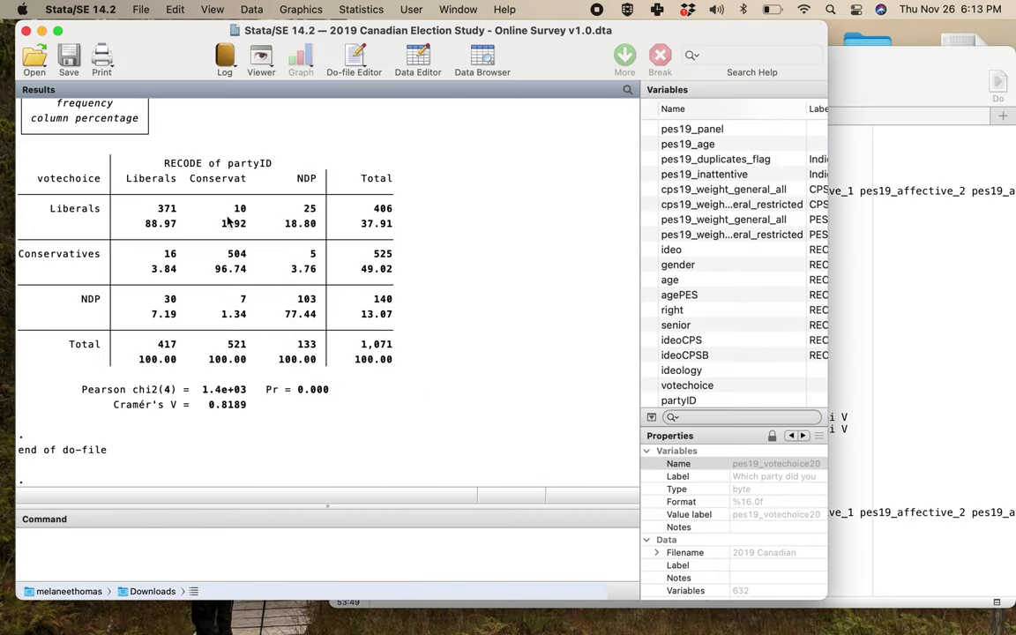
scroll(426, 270, "up", 8)
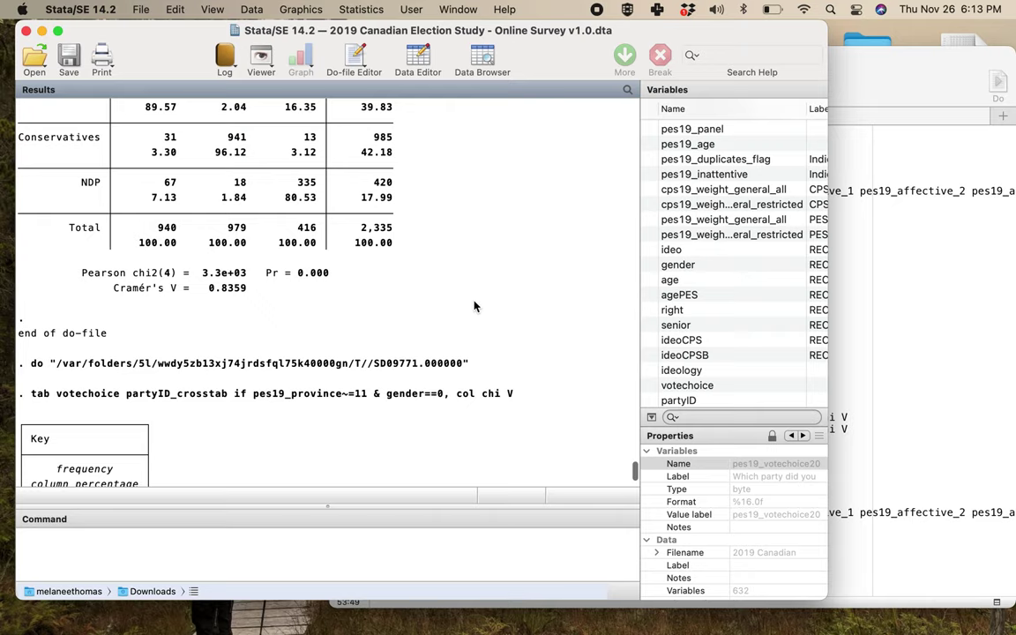
double_click(228, 288)
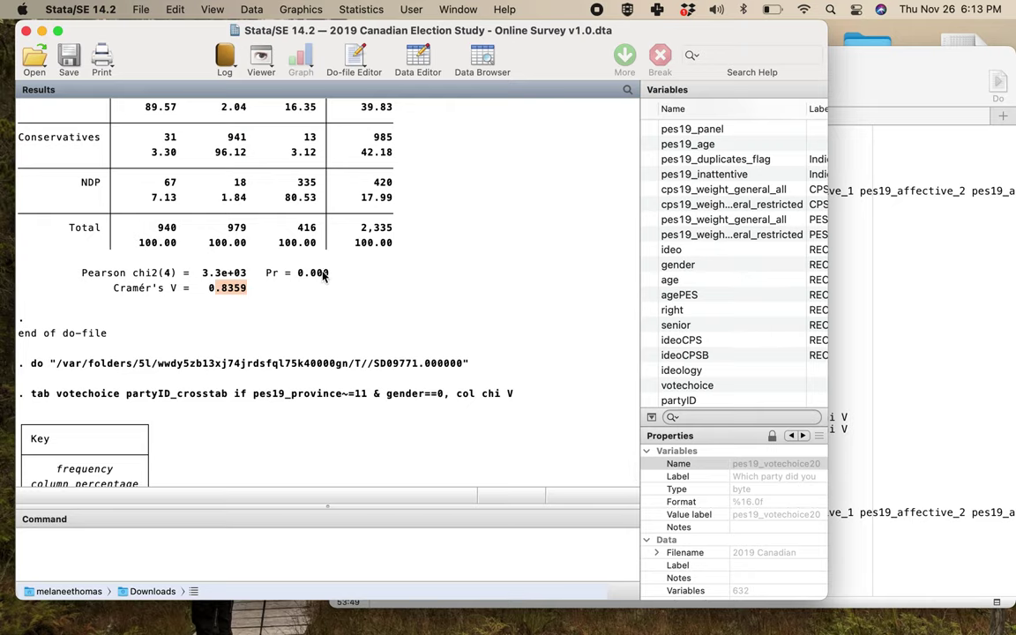
left_click(276, 284)
scroll(405, 281, "down", 8)
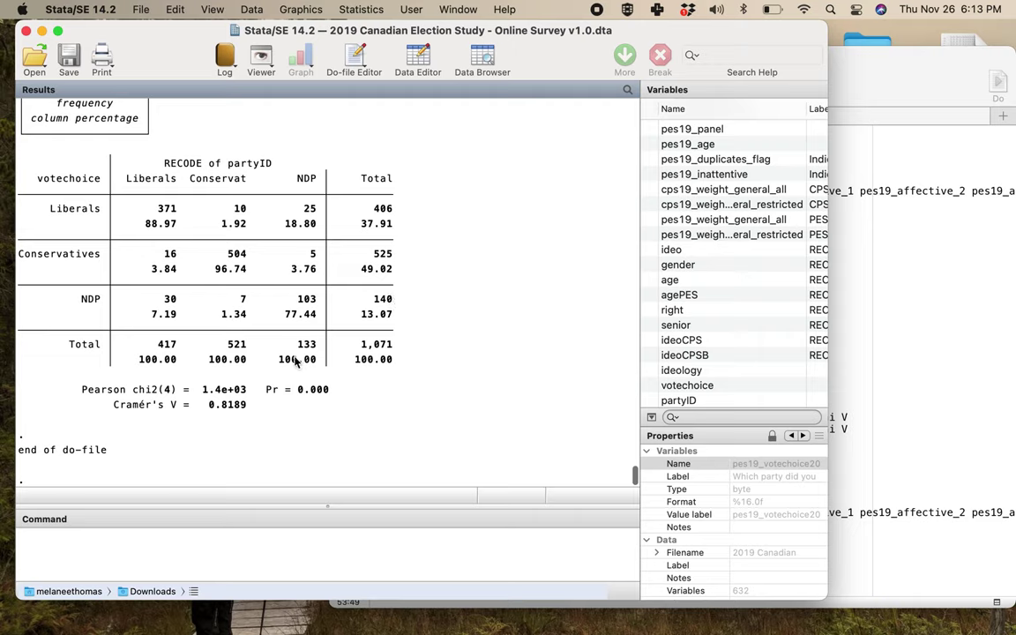
left_click_drag(298, 389, 333, 393)
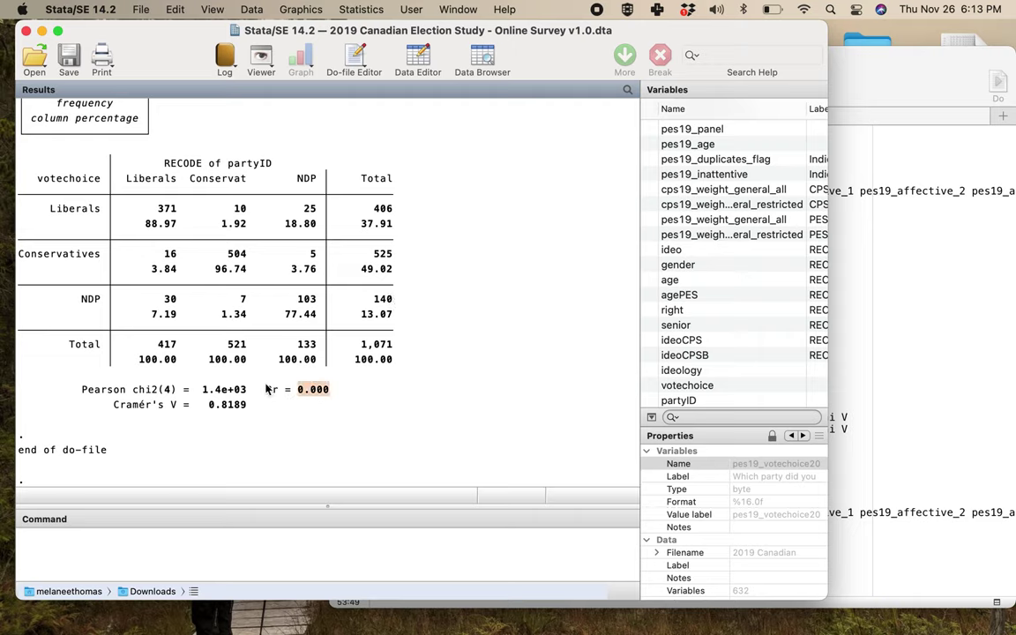
left_click(948, 351)
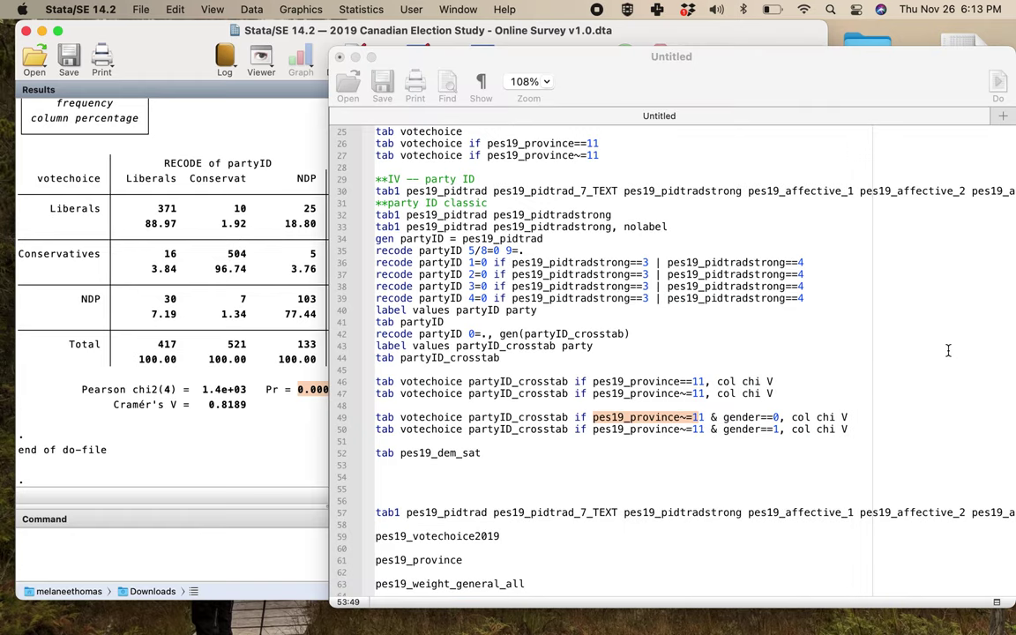
left_click(249, 398)
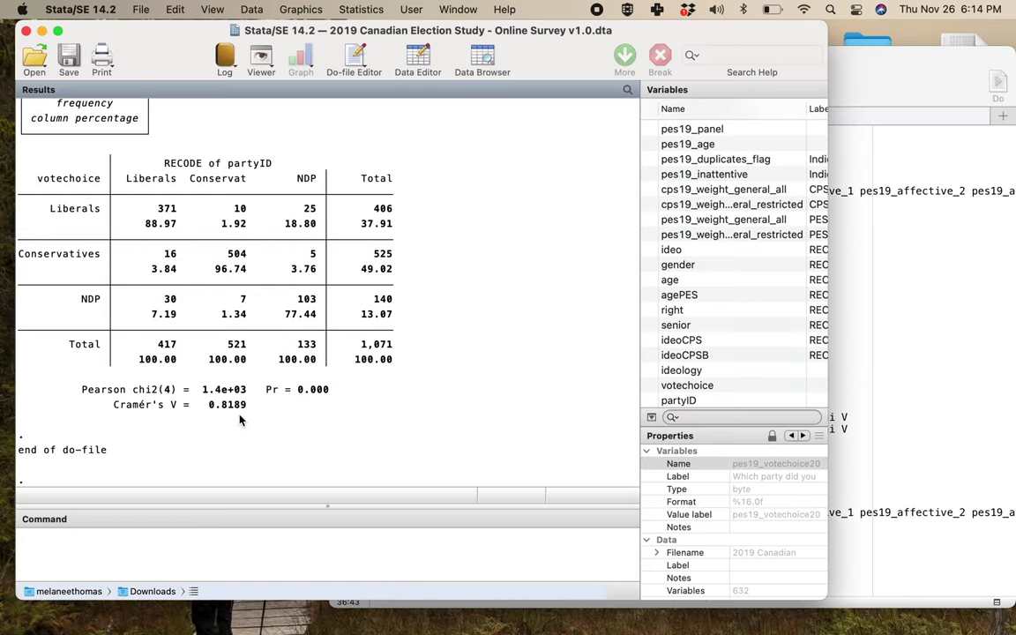
scroll(410, 474, "up", 5)
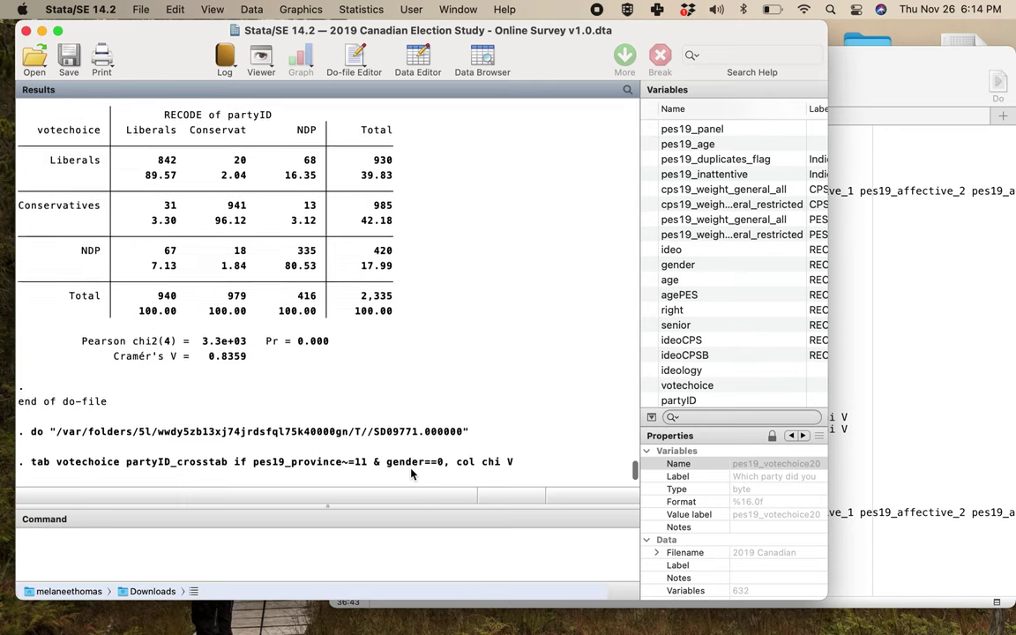
scroll(410, 473, "down", 5)
Run line 50's gender==1 outside-Quebec crosstab and review its 1,249-respondent output.
left_click(869, 417)
left_click(525, 430)
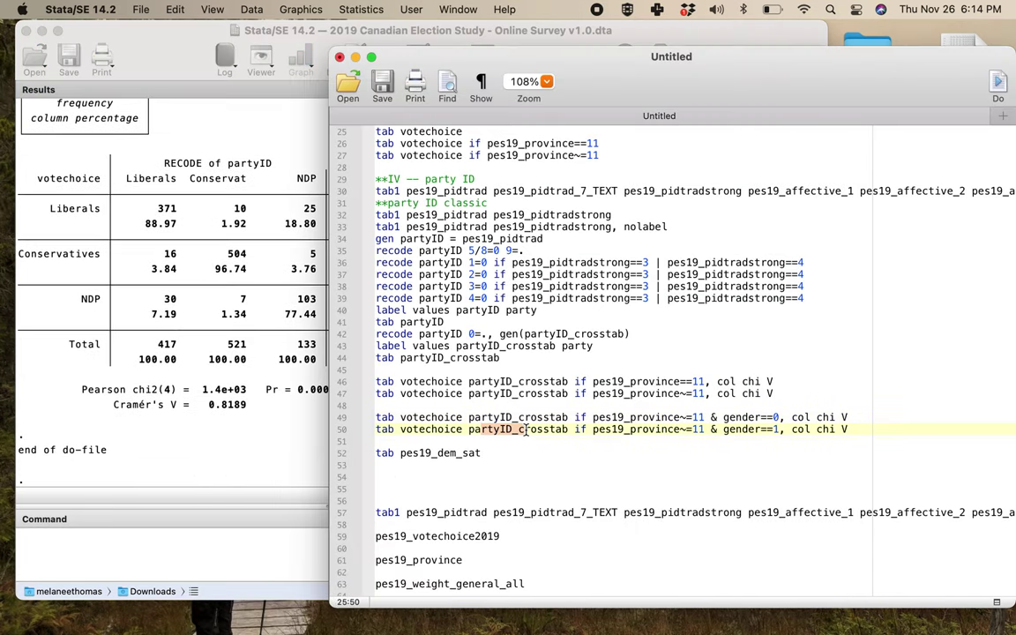
key("super+shift+d")
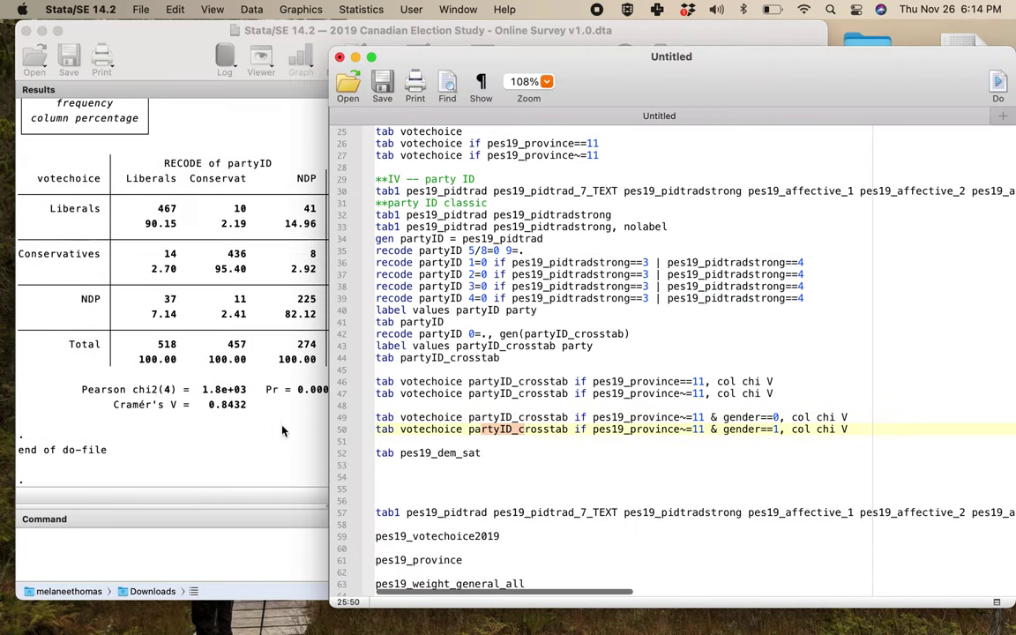
left_click(234, 384)
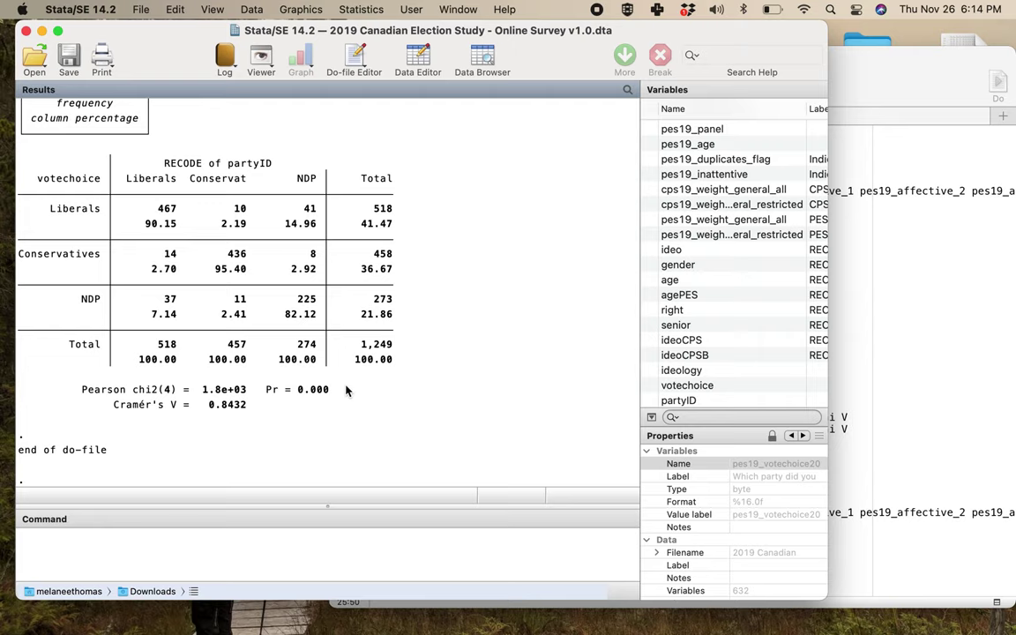
scroll(349, 388, "up", 10)
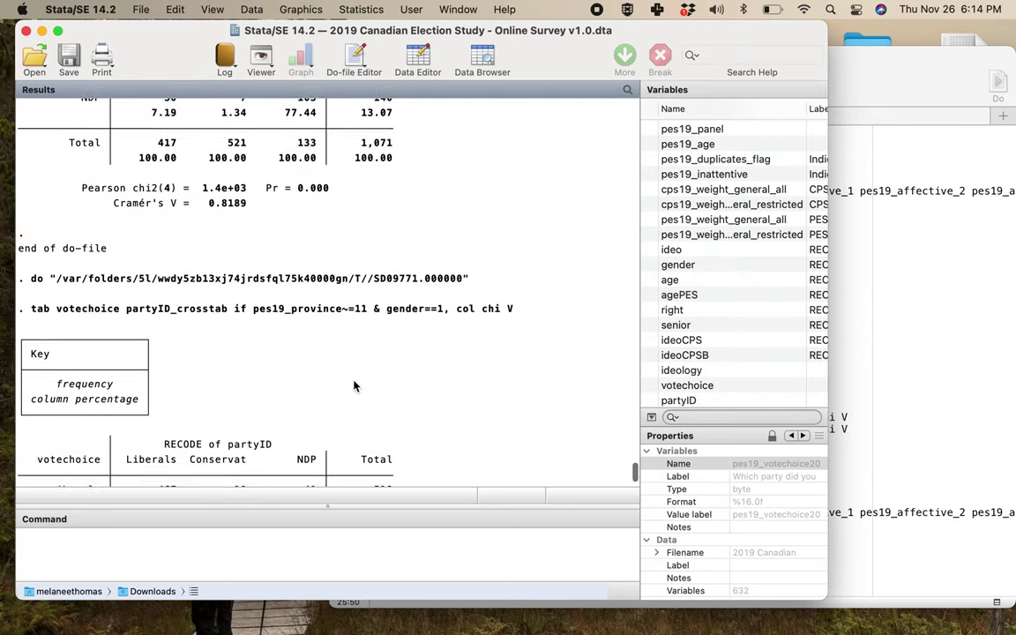
scroll(354, 386, "down", 10)
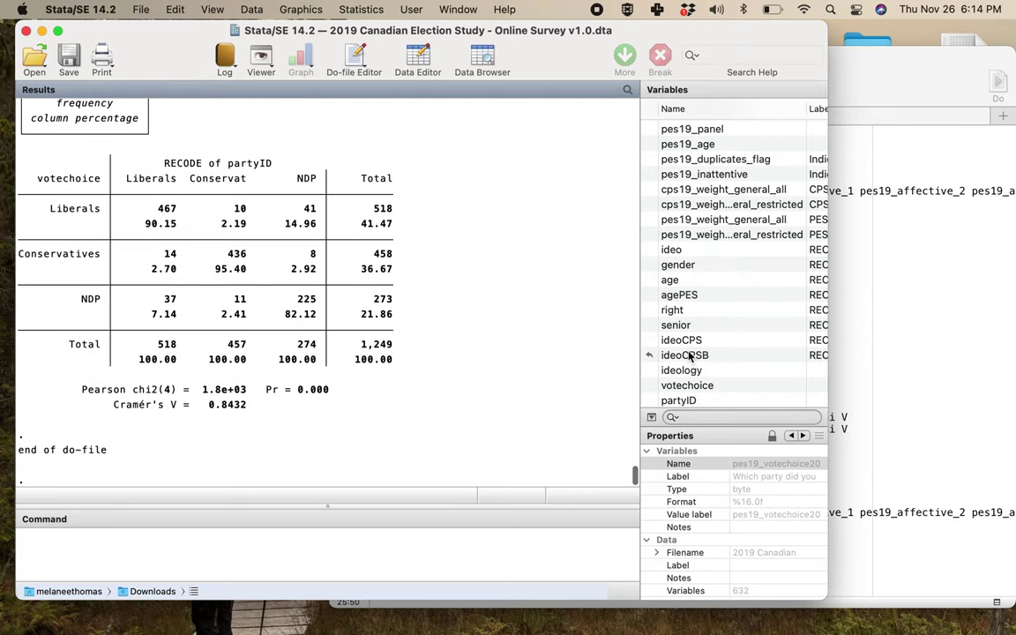
left_click(975, 347)
scroll(632, 255, "up", 1)
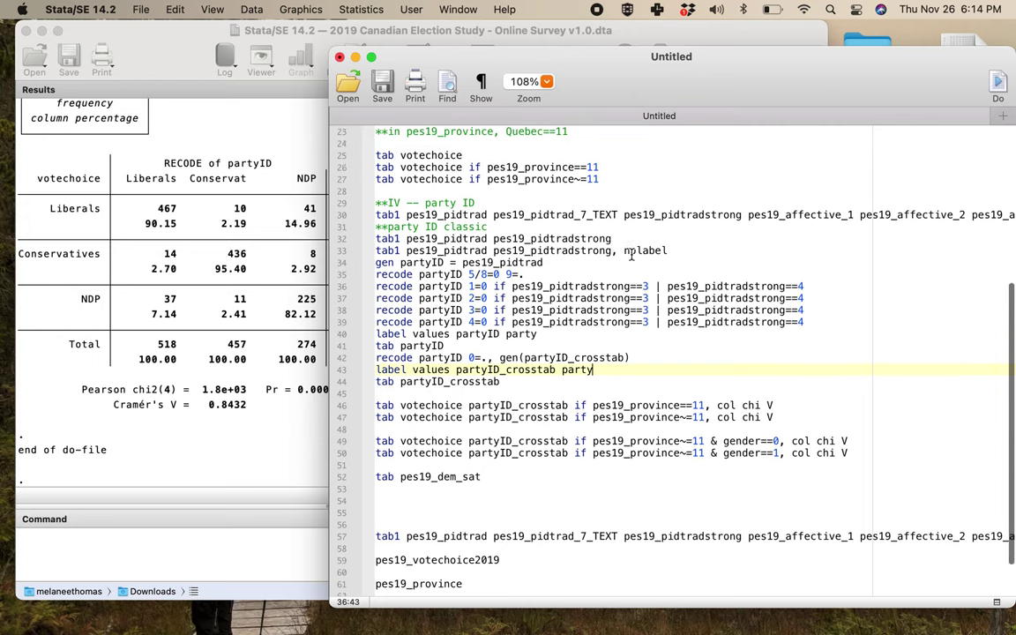
scroll(632, 255, "up", 10)
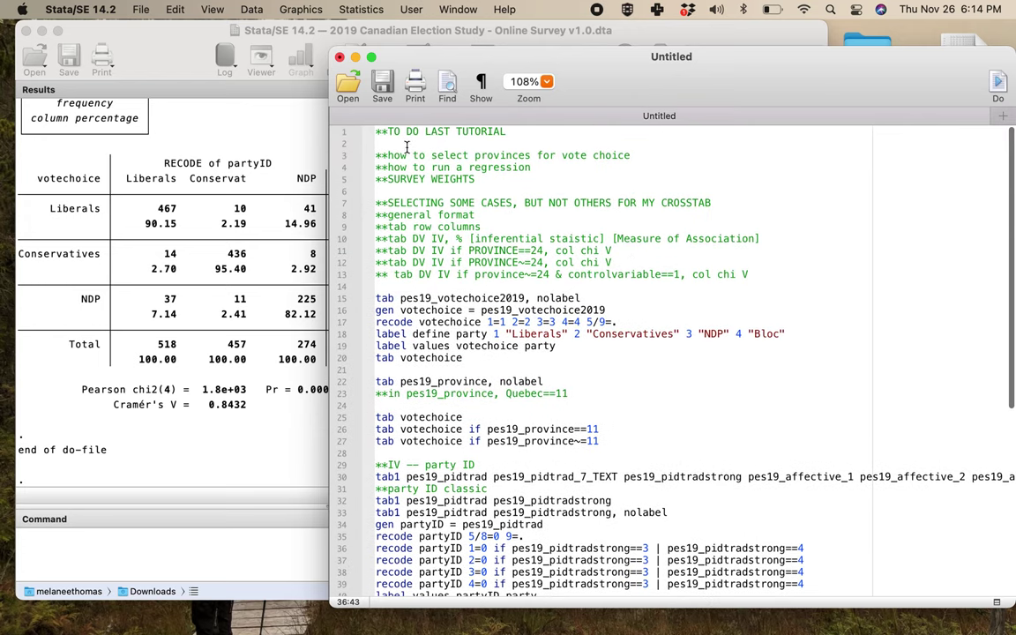
scroll(596, 278, "down", 1)
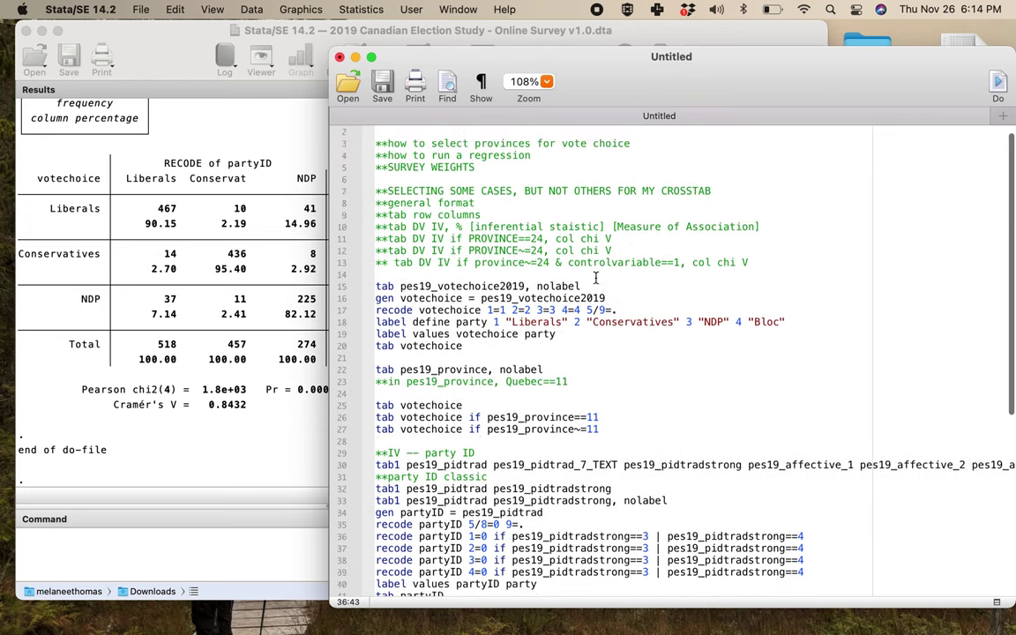
scroll(596, 278, "down", 8)
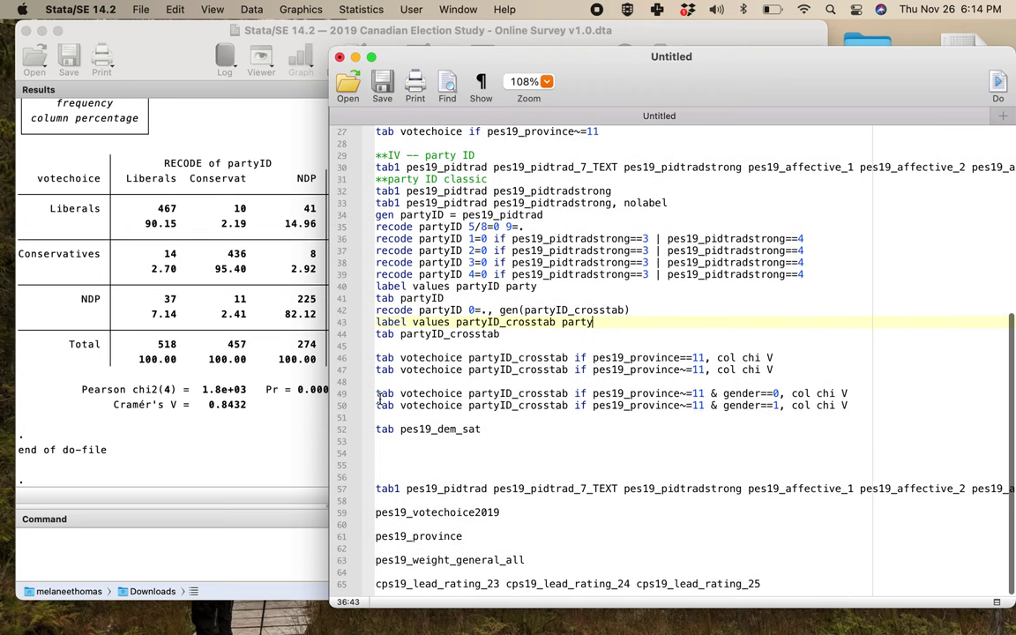
left_click_drag(721, 395, 848, 406)
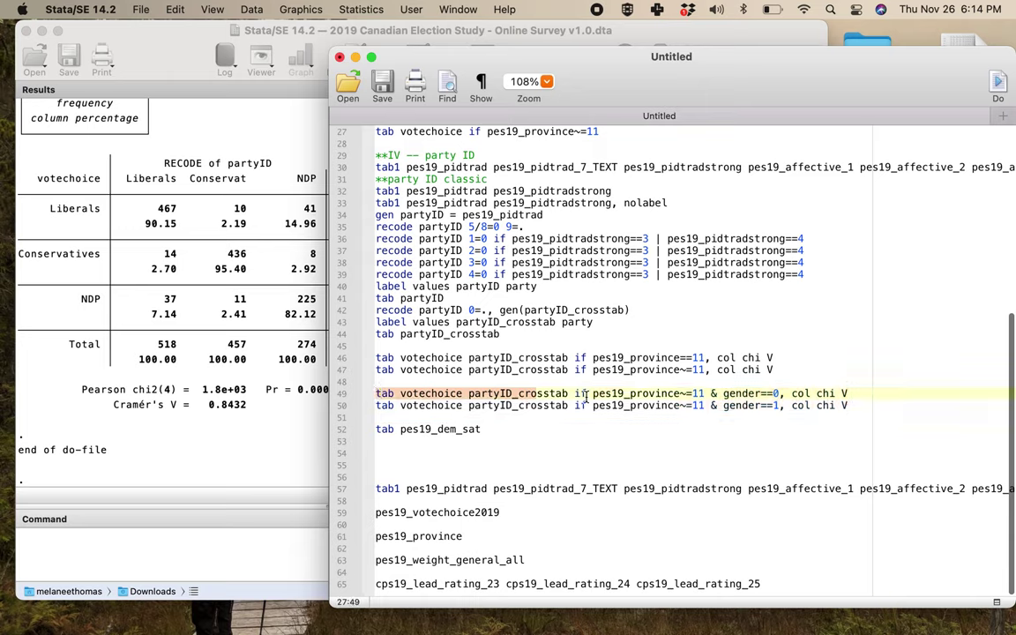
left_click(646, 427)
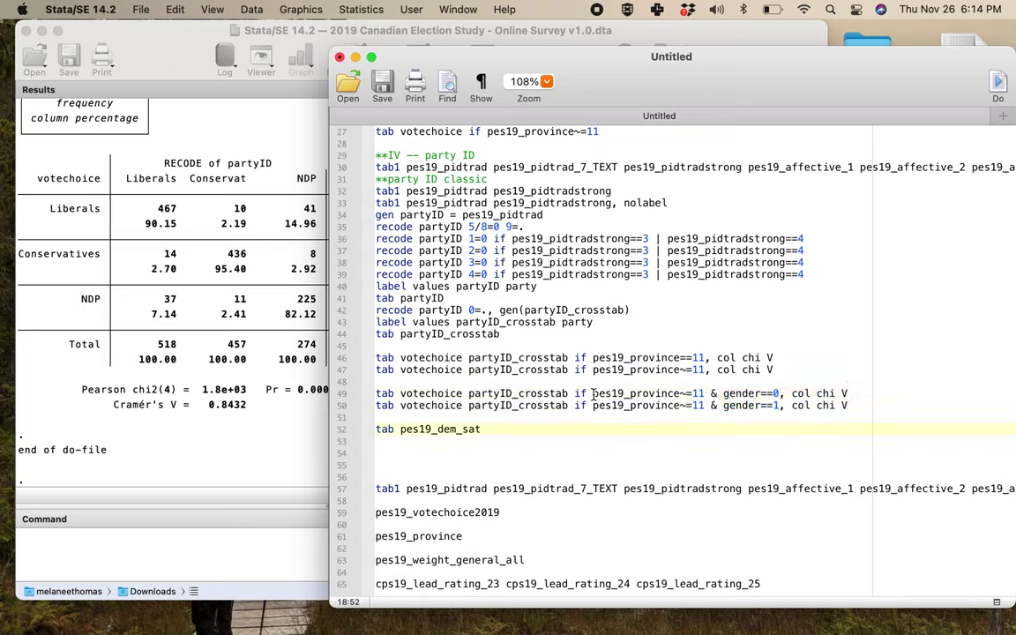
left_click_drag(593, 394, 705, 395)
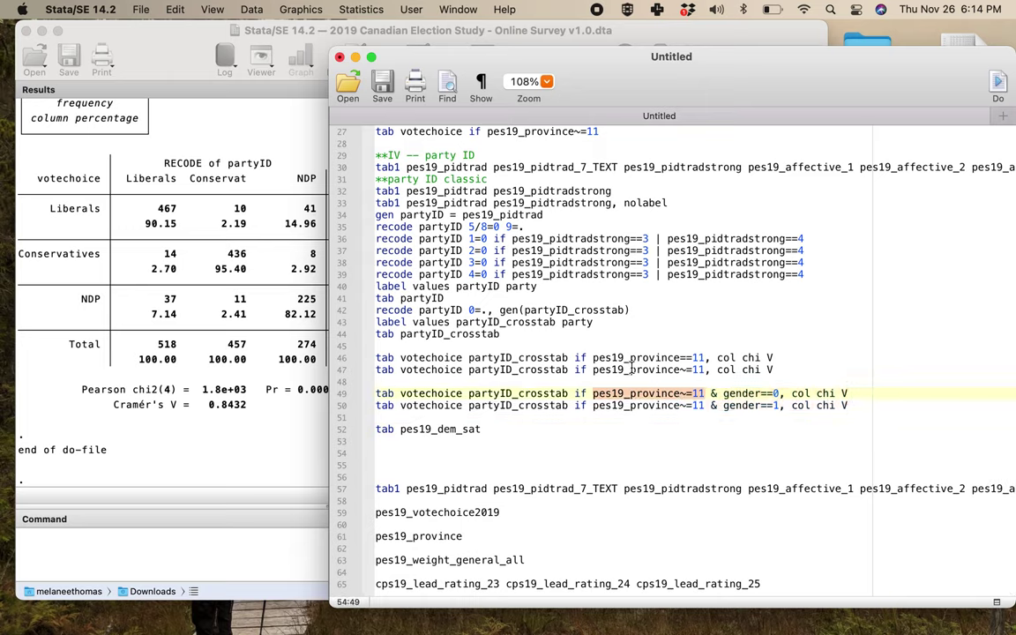
left_click_drag(723, 394, 781, 394)
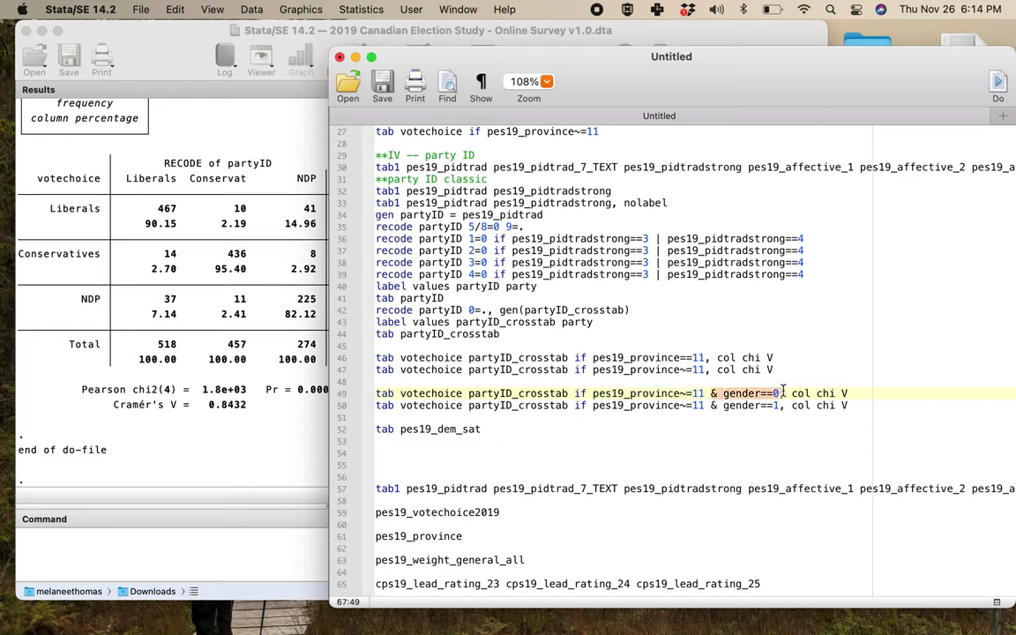
left_click(382, 393)
left_click(430, 393)
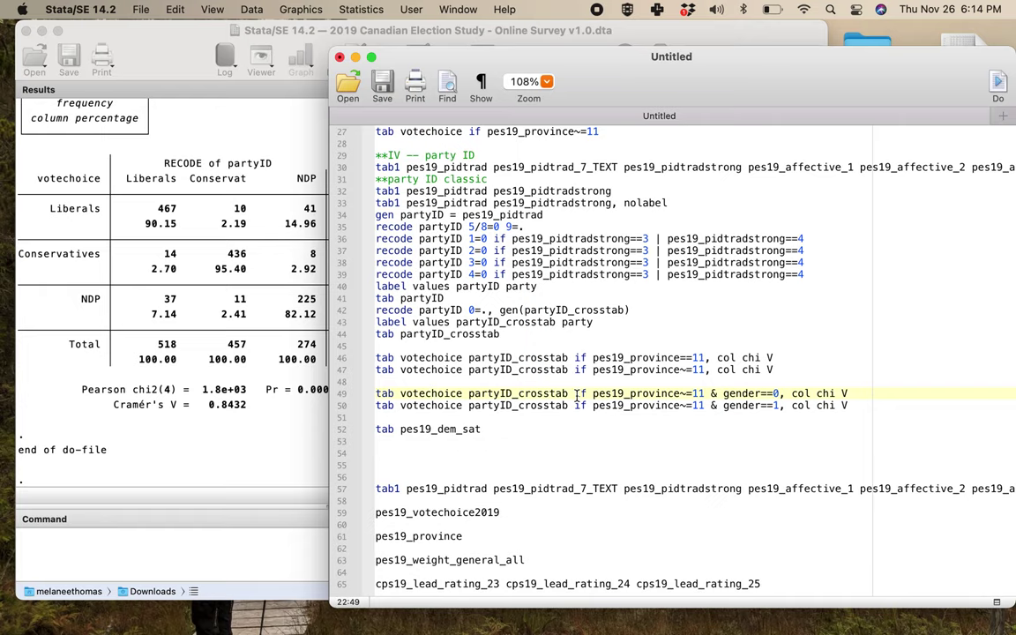
left_click(625, 394)
left_click(698, 393)
scroll(716, 391, "down", 1)
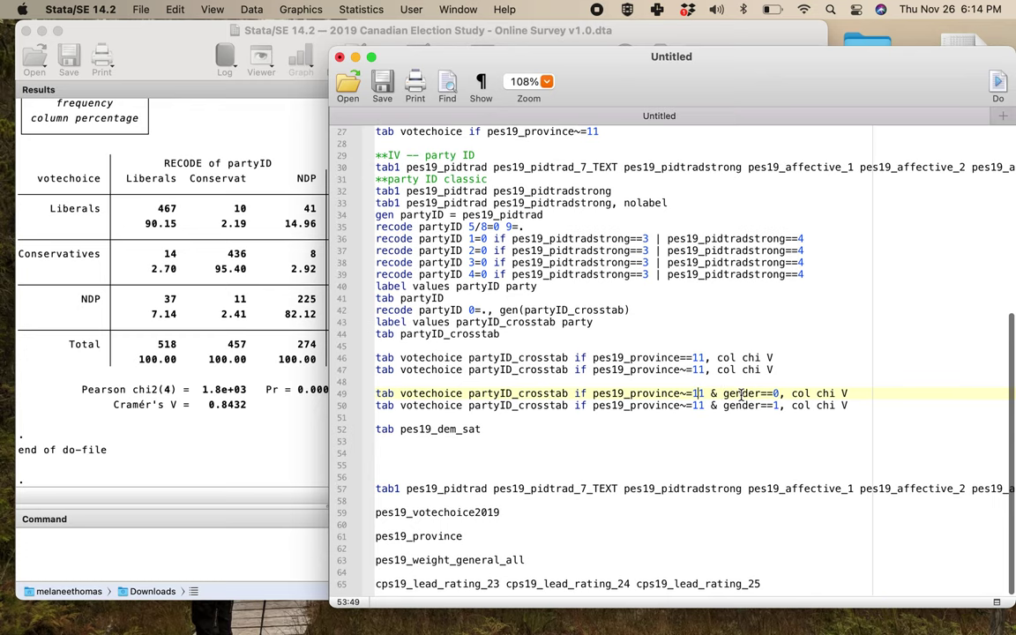
left_click(776, 393)
left_click(776, 392)
scroll(690, 551, "up", 1)
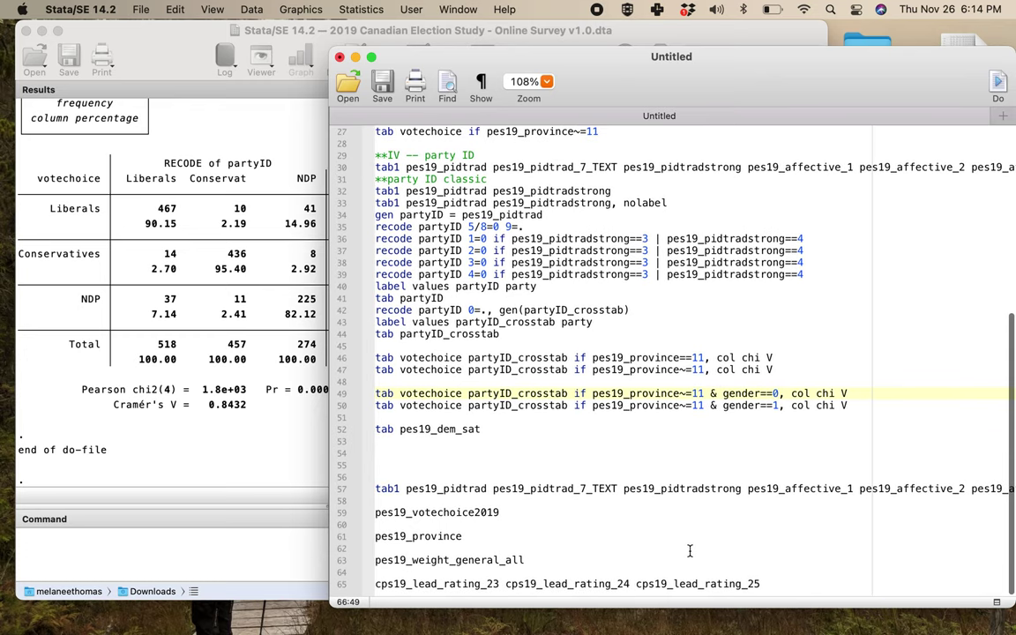